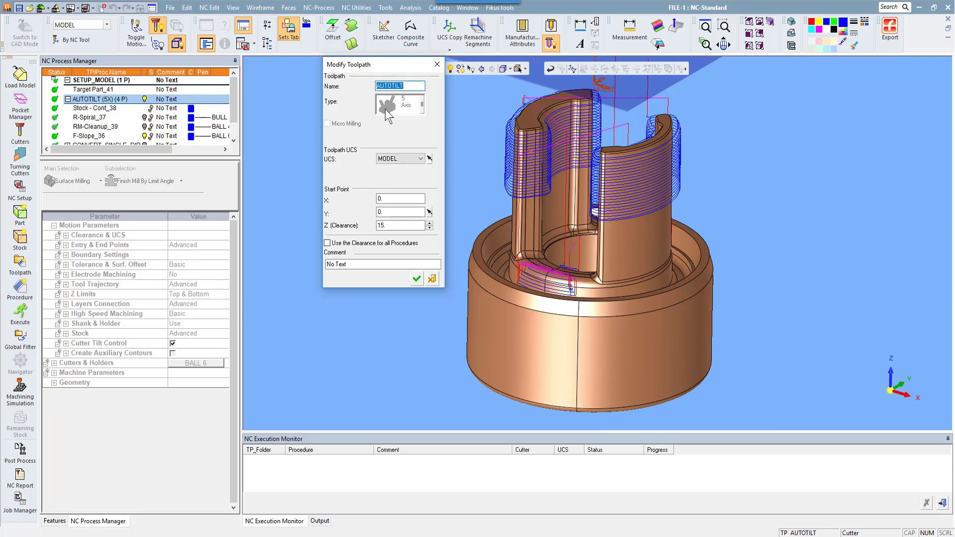
Step: Discard the toolpath dialog, load F-Slope_36 in the Navigator and place the cutter on the lowest pass of the outer curved wall
{"action": "left_click", "coordinate": [432, 279]}
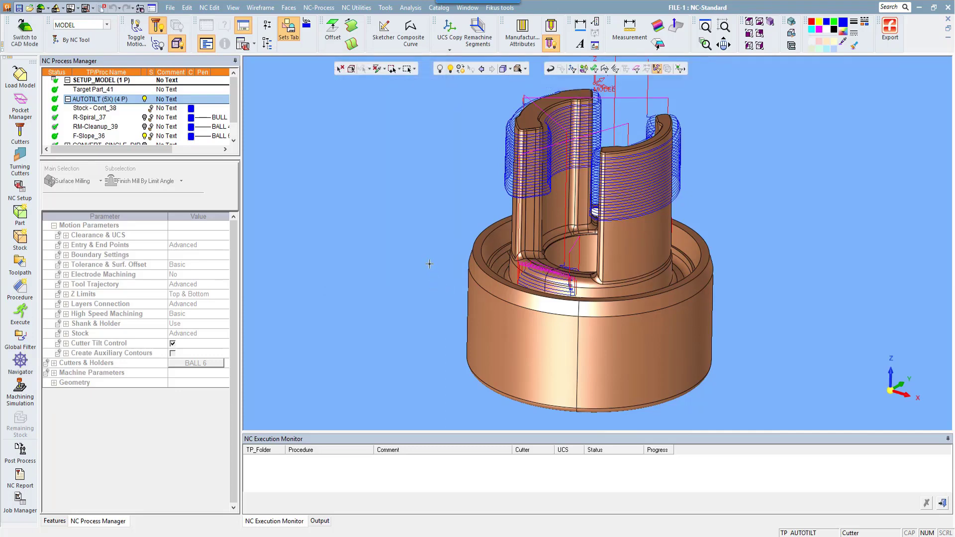
{"action": "left_click", "coordinate": [89, 138]}
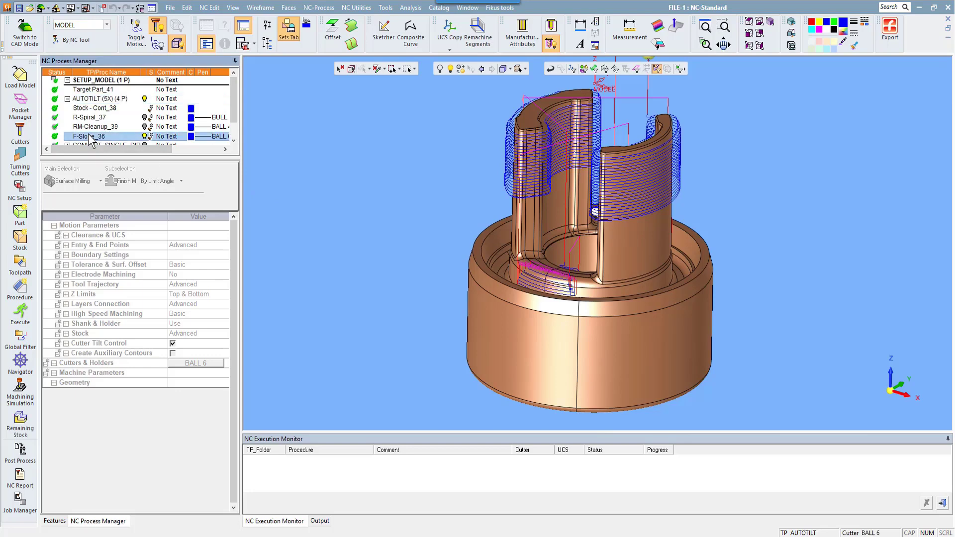
{"action": "left_click", "coordinate": [29, 363]}
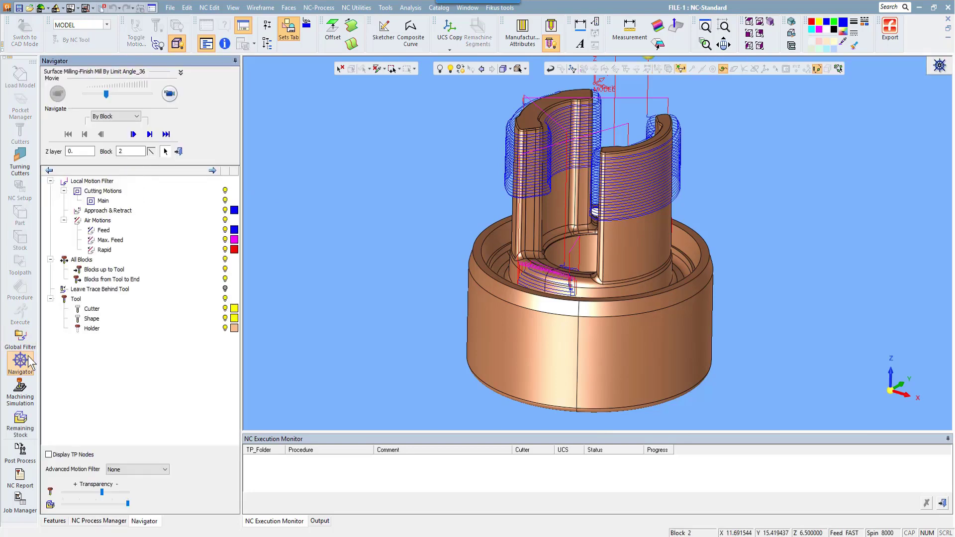
{"action": "left_click", "coordinate": [621, 223]}
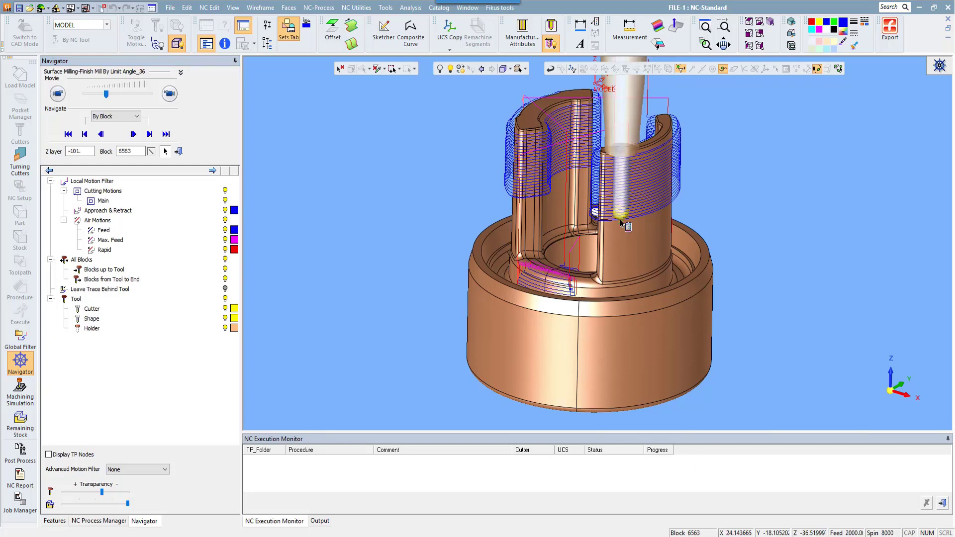
Step: Examine the cutter and holder clearance against the wall in front and isometric views, and exit the Navigator
{"action": "left_click", "coordinate": [752, 44]}
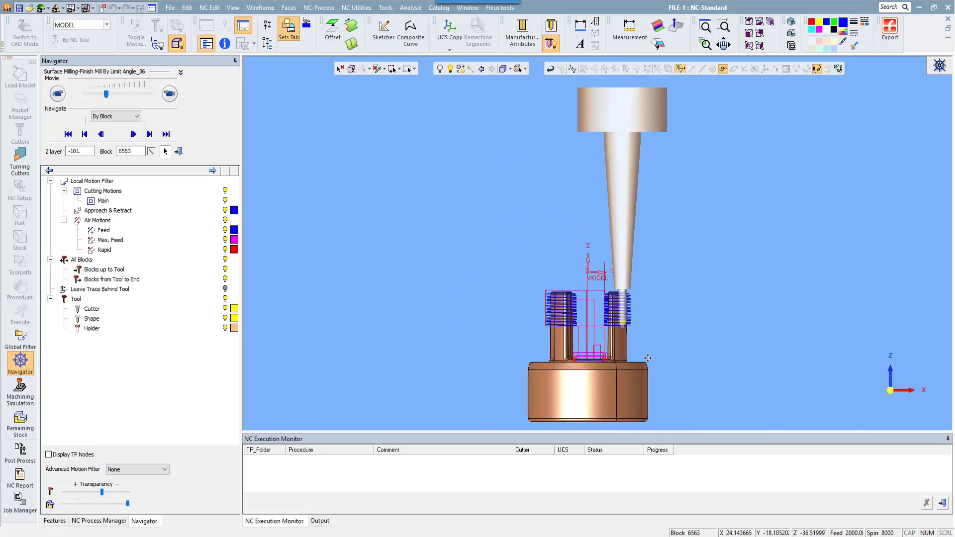
{"action": "scroll", "coordinate": [648, 358], "scroll_direction": "up", "scroll_amount": 7}
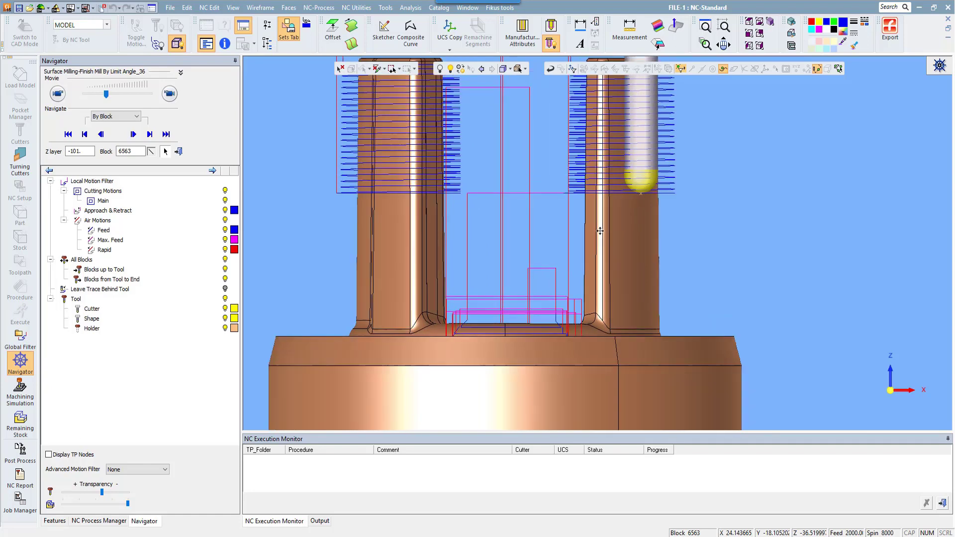
{"action": "scroll", "coordinate": [600, 231], "scroll_direction": "down", "scroll_amount": 3}
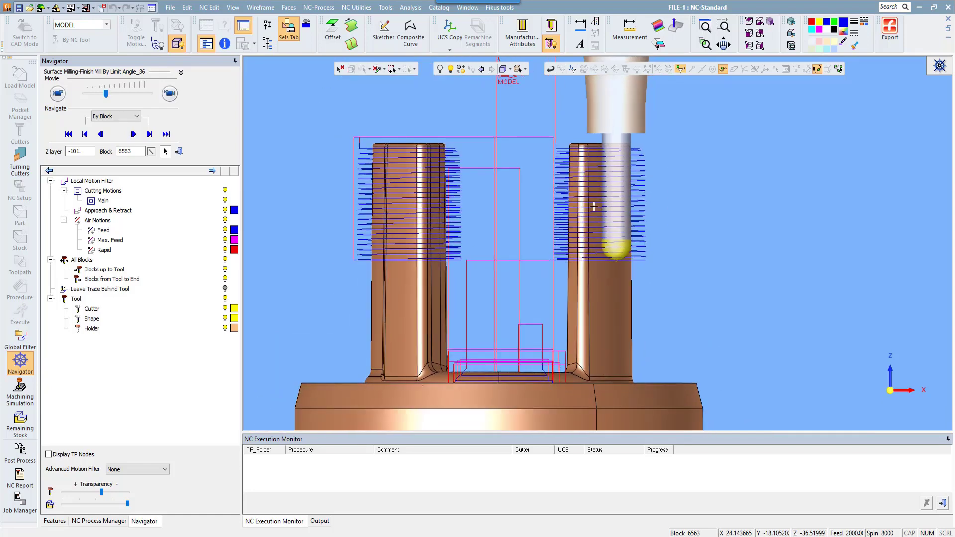
{"action": "middle_click_drag", "start_coordinate": [604, 201], "coordinate": [567, 209]}
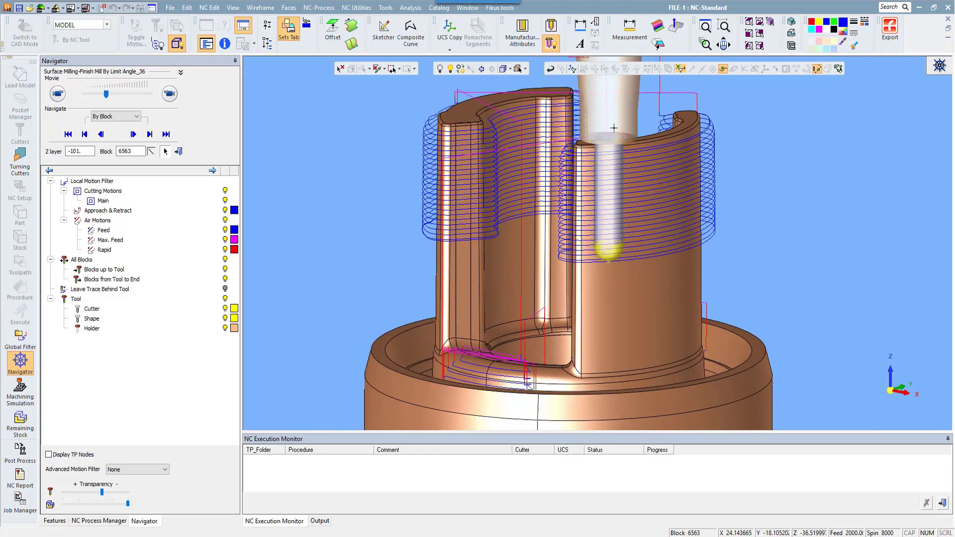
{"action": "left_click", "coordinate": [769, 22]}
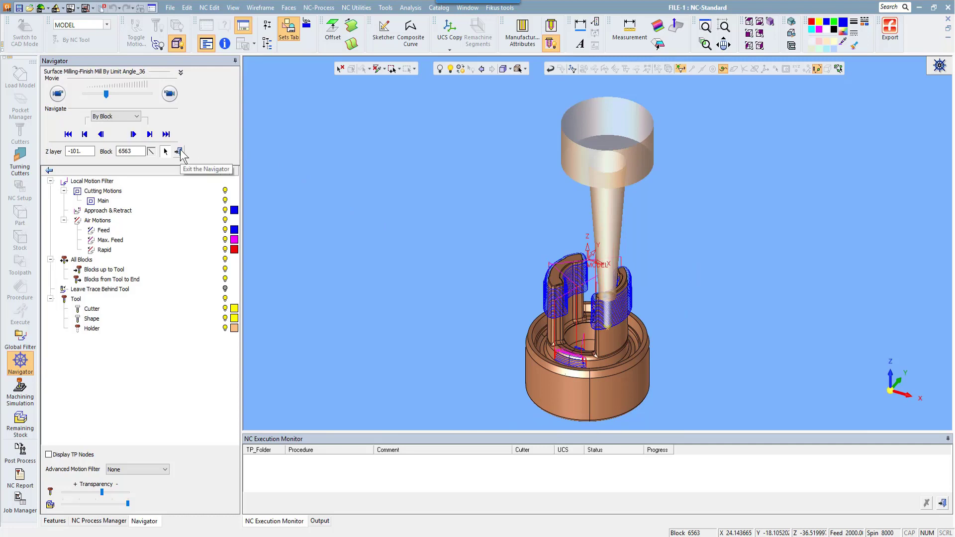
{"action": "left_click", "coordinate": [179, 152]}
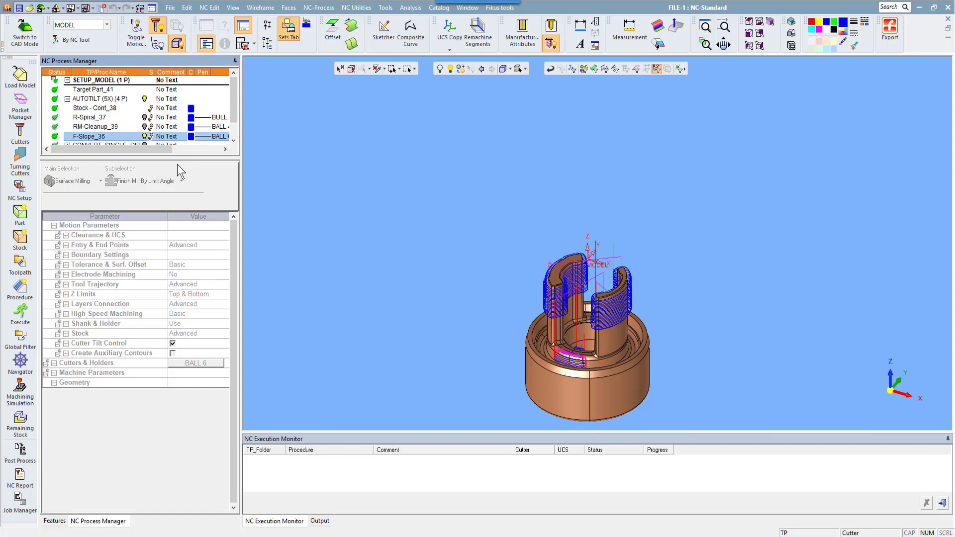
Step: Enable Cutter Tilt Control for the F-Slope_36 procedure and recalculate it
{"action": "double_click", "coordinate": [96, 136]}
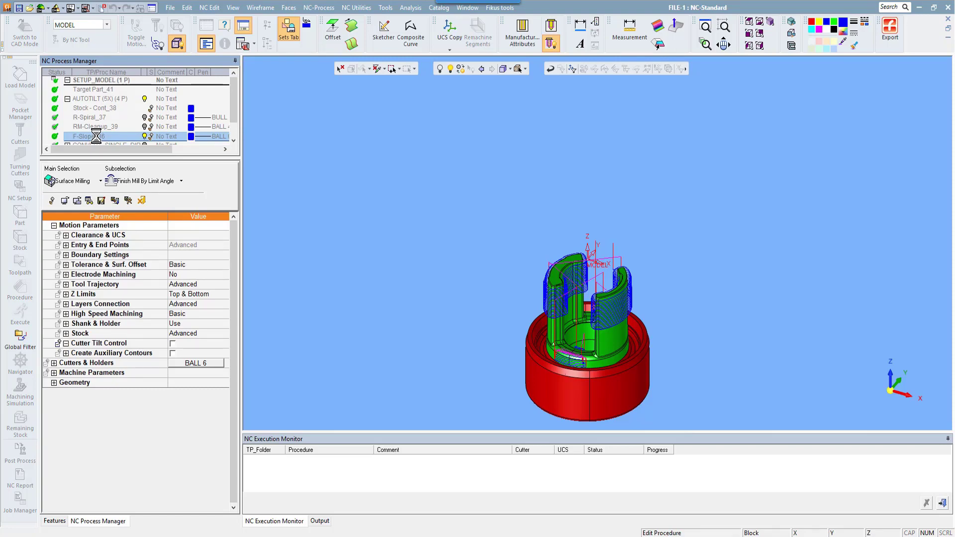
{"action": "left_click", "coordinate": [173, 344]}
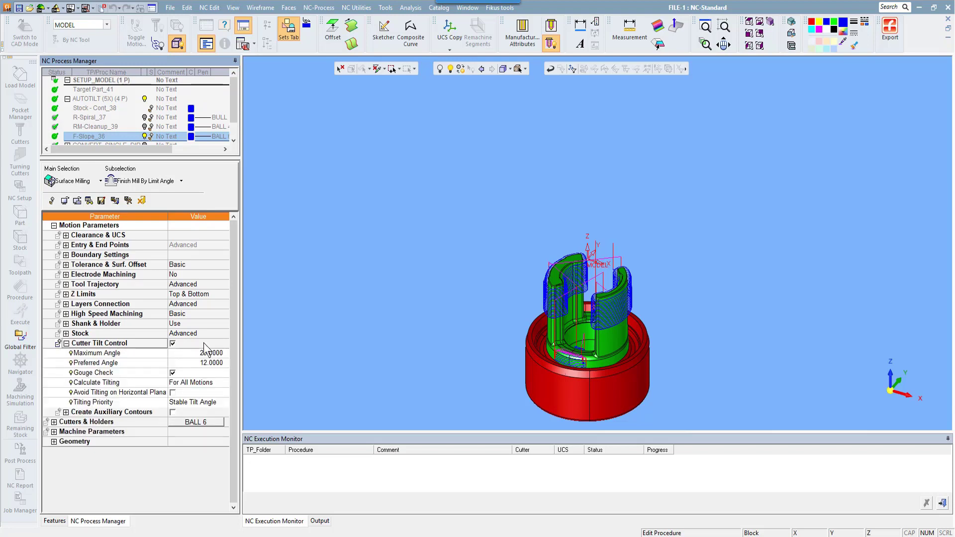
{"action": "right_click", "coordinate": [376, 207]}
{"action": "left_click", "coordinate": [388, 241]}
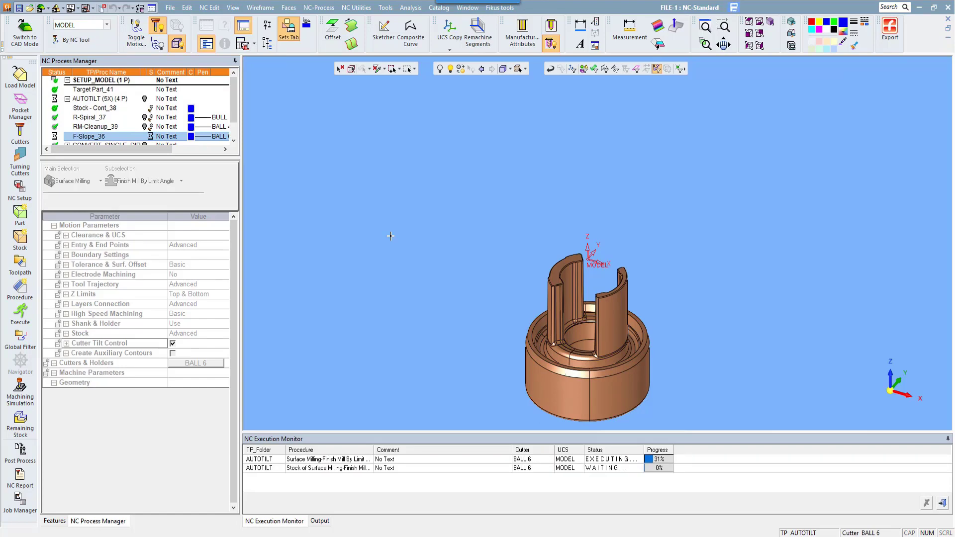
Step: Simulate the F-Slope_36 toolpath in the Navigator at a higher playback speed, and exit back to the process list
{"action": "left_click", "coordinate": [20, 363]}
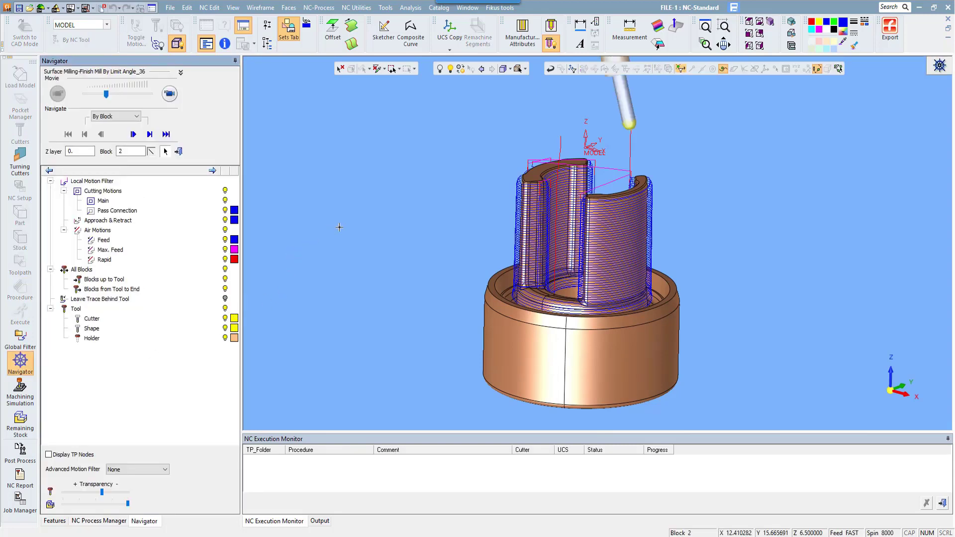
{"action": "left_click", "coordinate": [170, 94]}
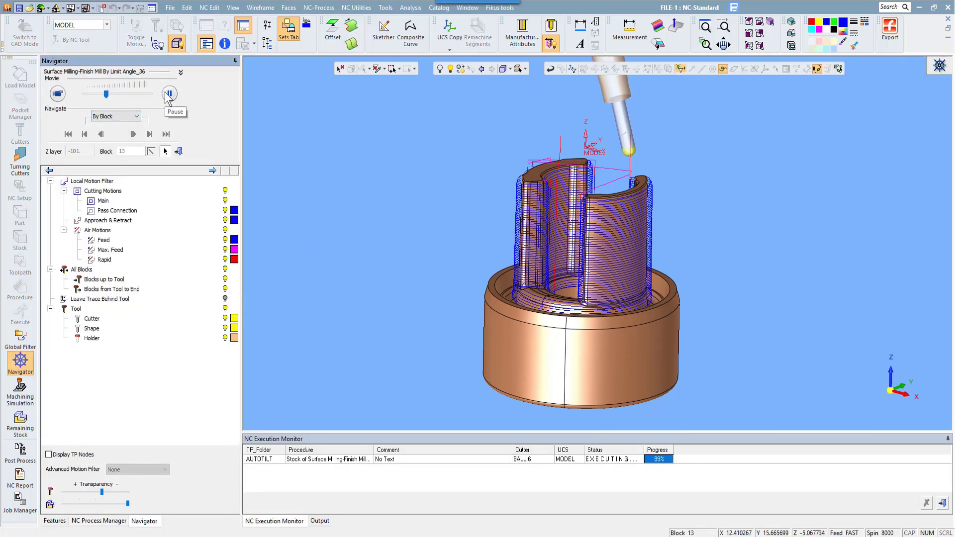
{"action": "left_click_drag", "start_coordinate": [106, 93], "coordinate": [135, 94]}
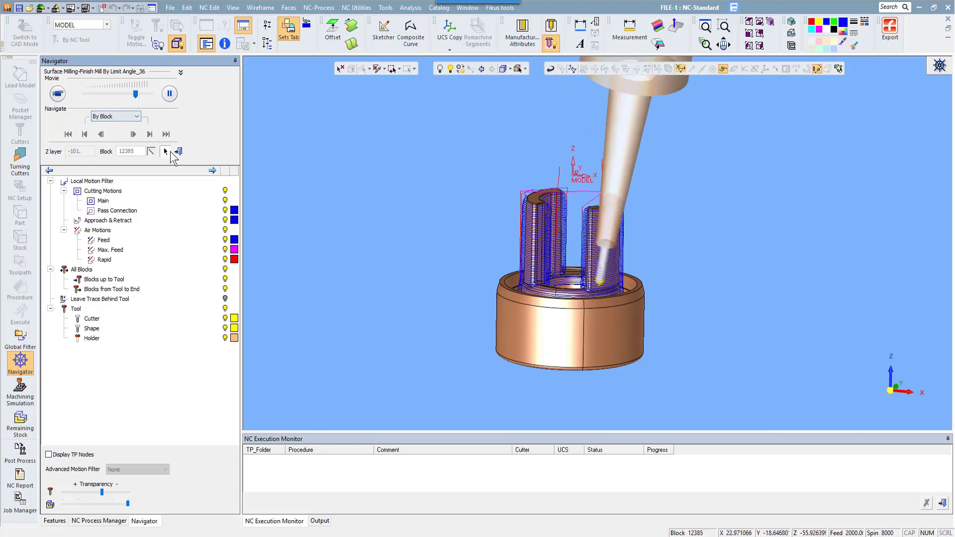
{"action": "left_click", "coordinate": [179, 152]}
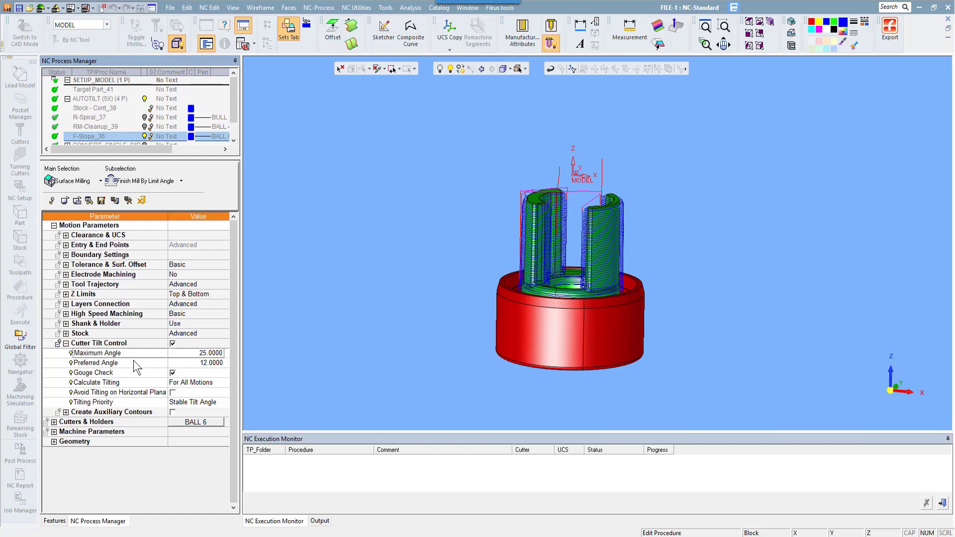
{"action": "left_click", "coordinate": [143, 201]}
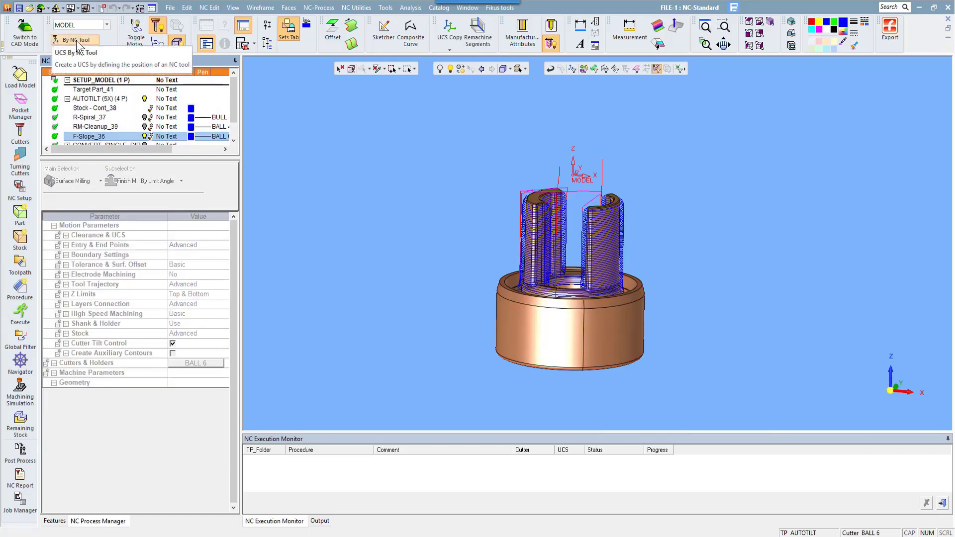
Step: Test a 10° cutter tilt on the inner wall face with UCS By NC Tool, and discard the new UCS
{"action": "left_click", "coordinate": [77, 42]}
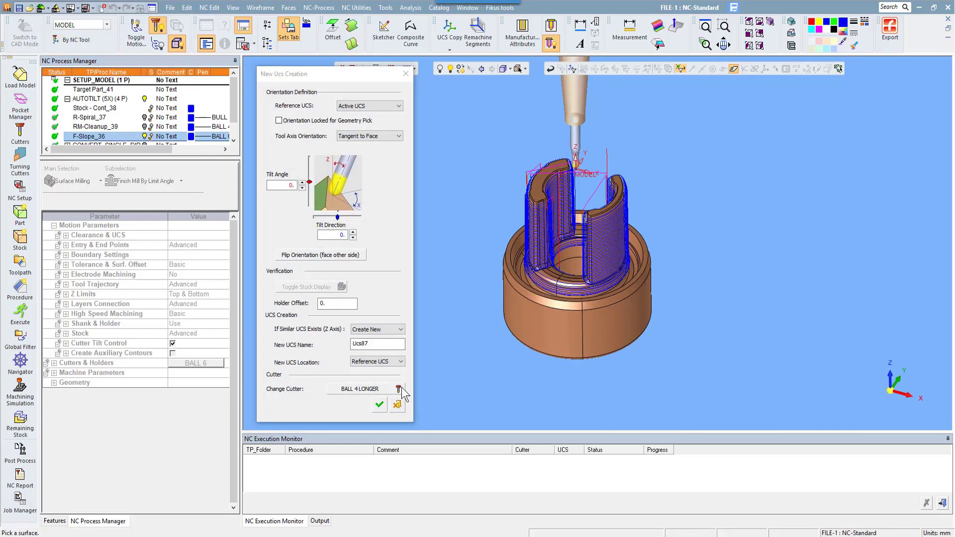
{"action": "left_click", "coordinate": [558, 236]}
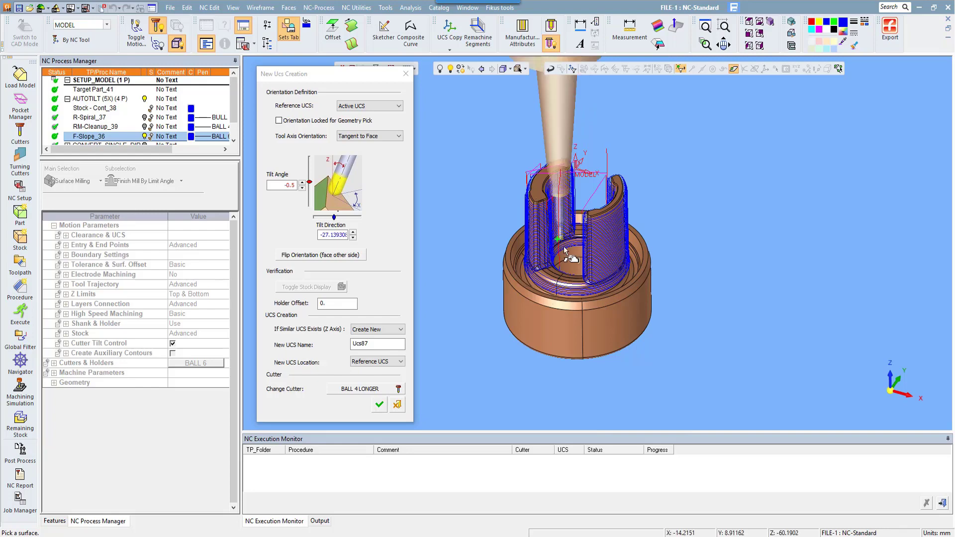
{"action": "left_click", "coordinate": [310, 183]}
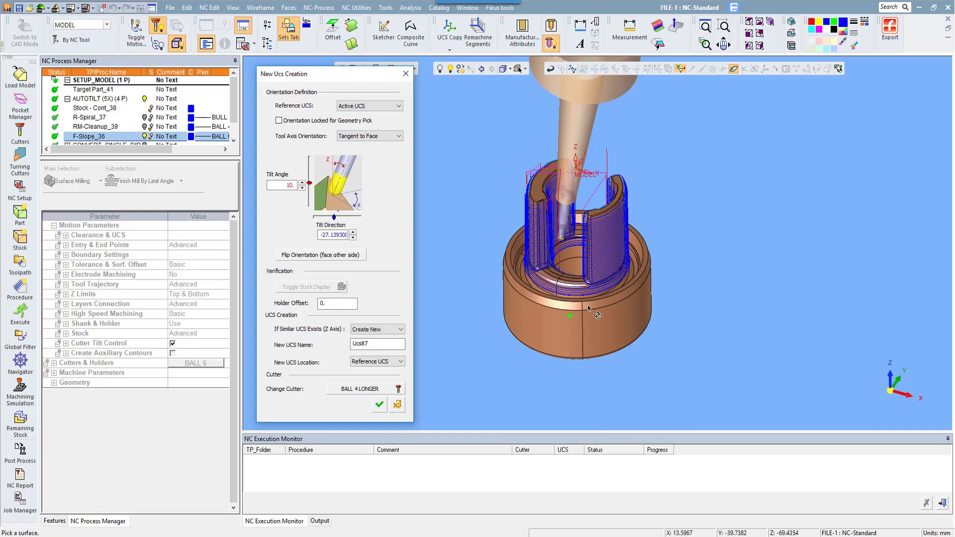
{"action": "middle_click_drag", "start_coordinate": [577, 318], "coordinate": [593, 302]}
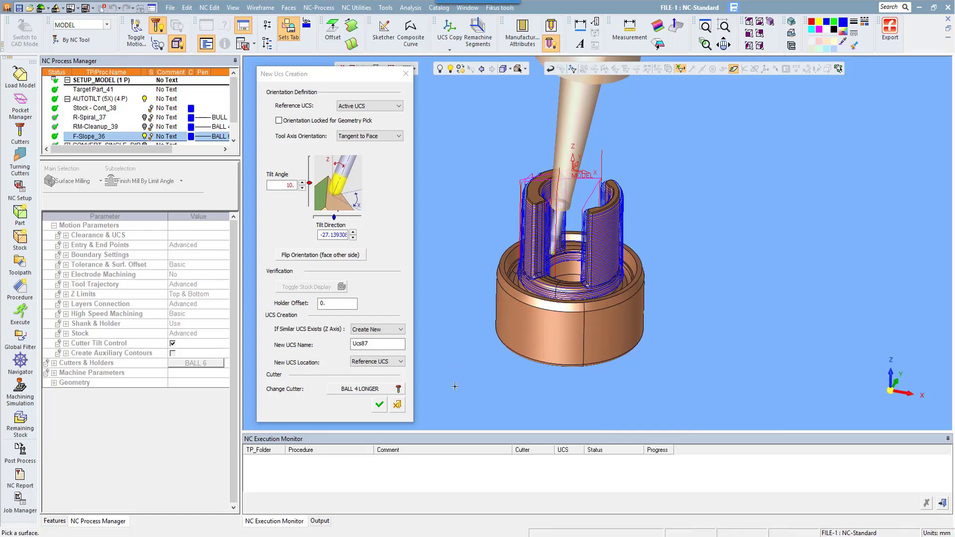
{"action": "left_click", "coordinate": [397, 405]}
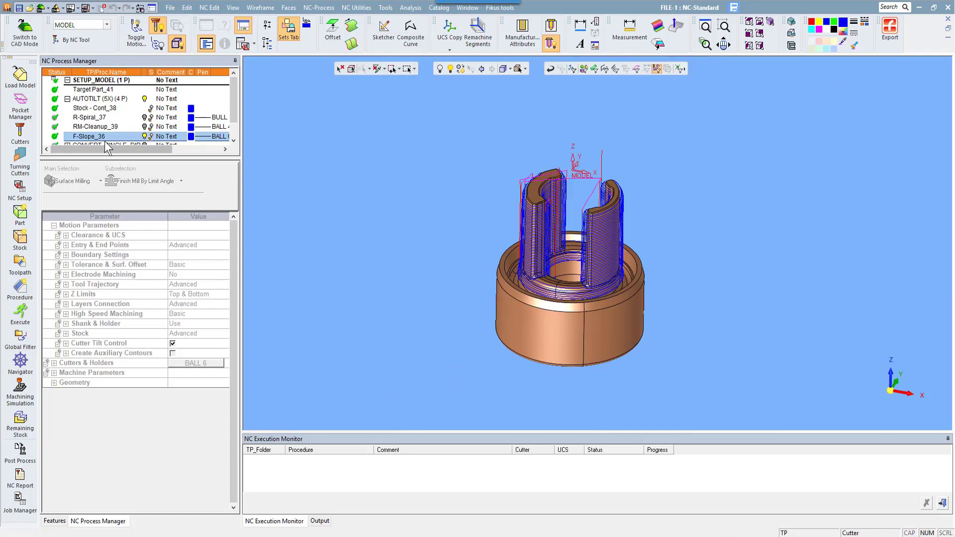
Step: Open F-Slope_36 for editing and review its Preferred Angle, Maximum Angle and Calculate Tilting options, choosing For All Motions
{"action": "double_click", "coordinate": [88, 136]}
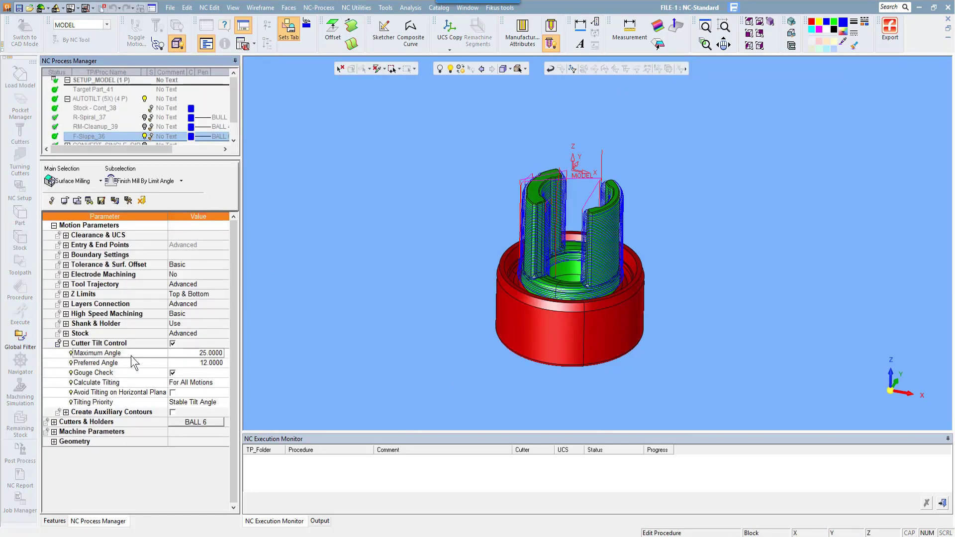
{"action": "left_click", "coordinate": [181, 363]}
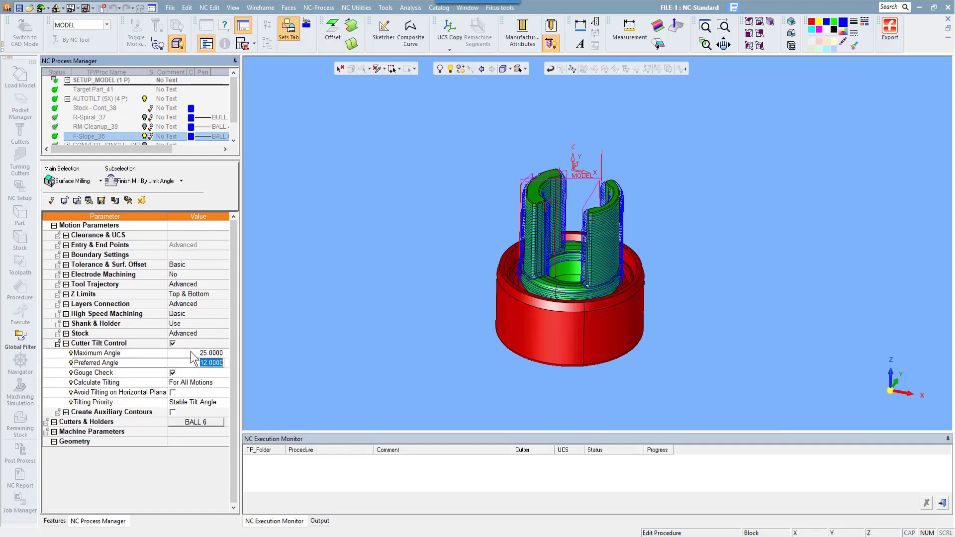
{"action": "left_click", "coordinate": [191, 353]}
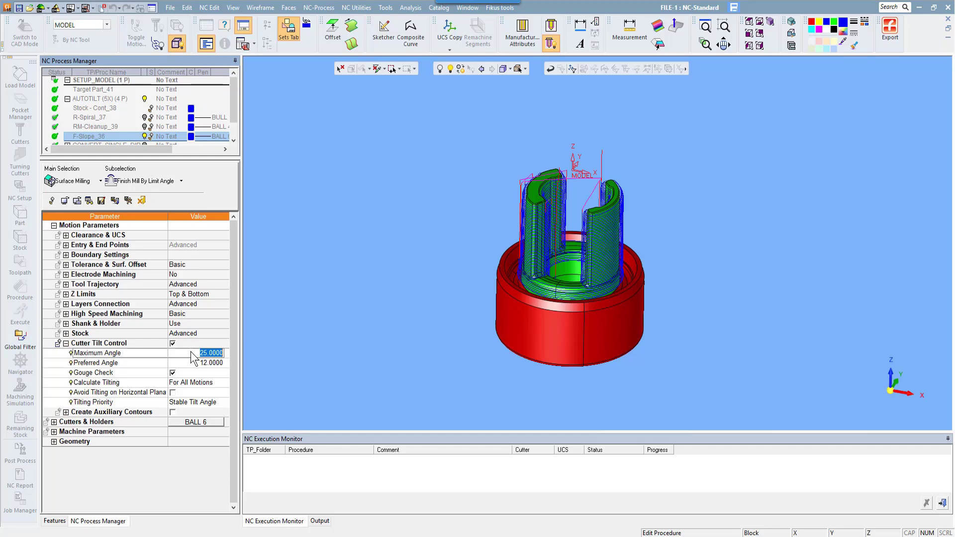
{"action": "left_click", "coordinate": [144, 382]}
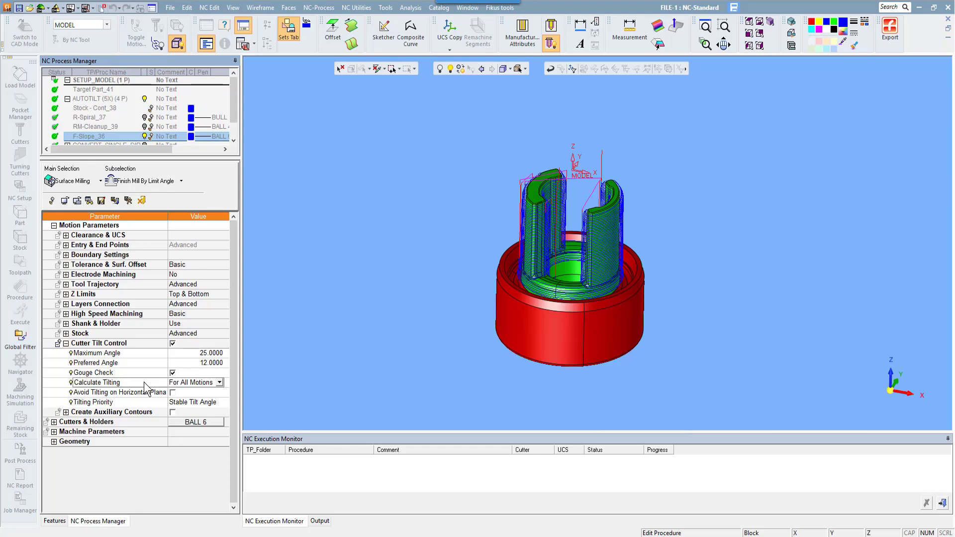
{"action": "left_click", "coordinate": [192, 383]}
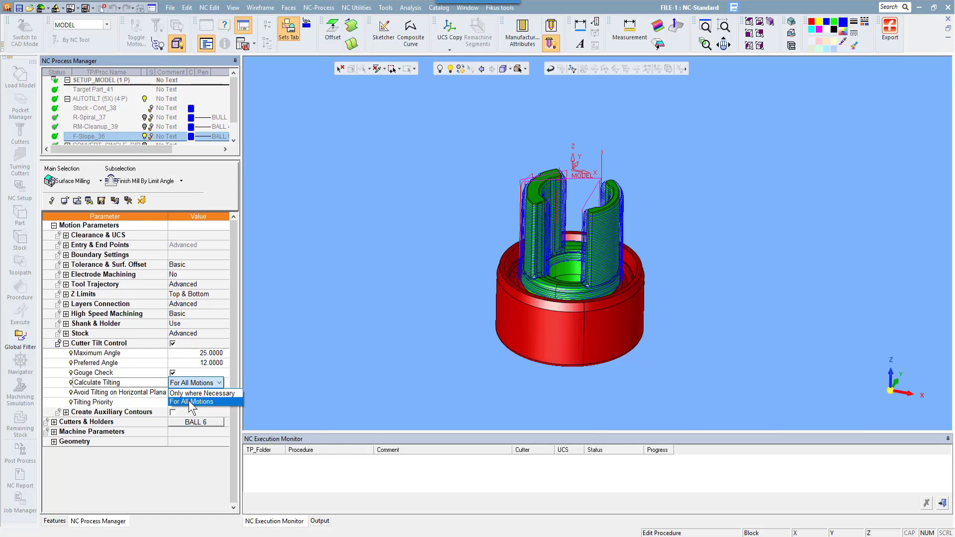
{"action": "left_click", "coordinate": [192, 403]}
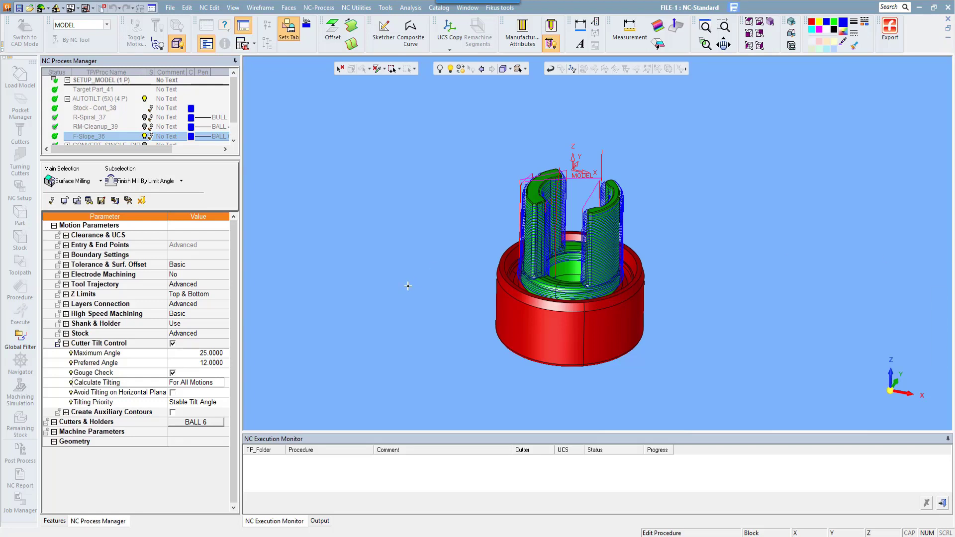
Step: Review the Avoid Tilting on Horizontal Planar and Tilting Priority options of F-Slope_36, and close the procedure without saving
{"action": "left_click", "coordinate": [177, 392]}
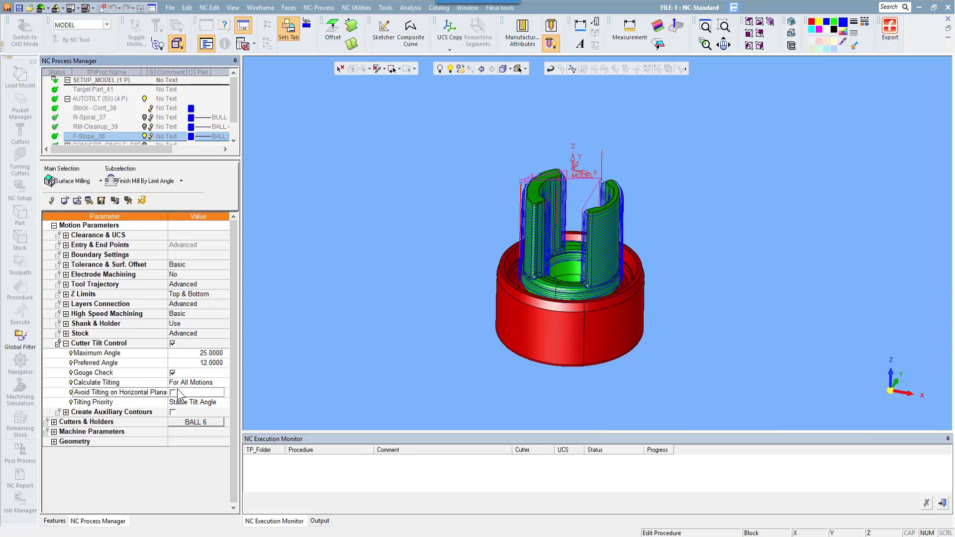
{"action": "left_click", "coordinate": [172, 392]}
{"action": "left_click", "coordinate": [152, 402]}
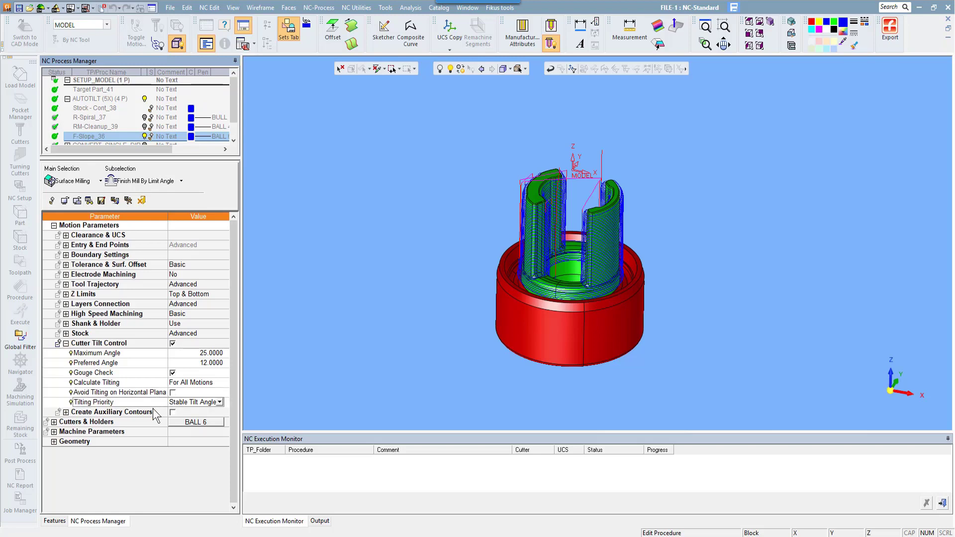
{"action": "left_click", "coordinate": [222, 403]}
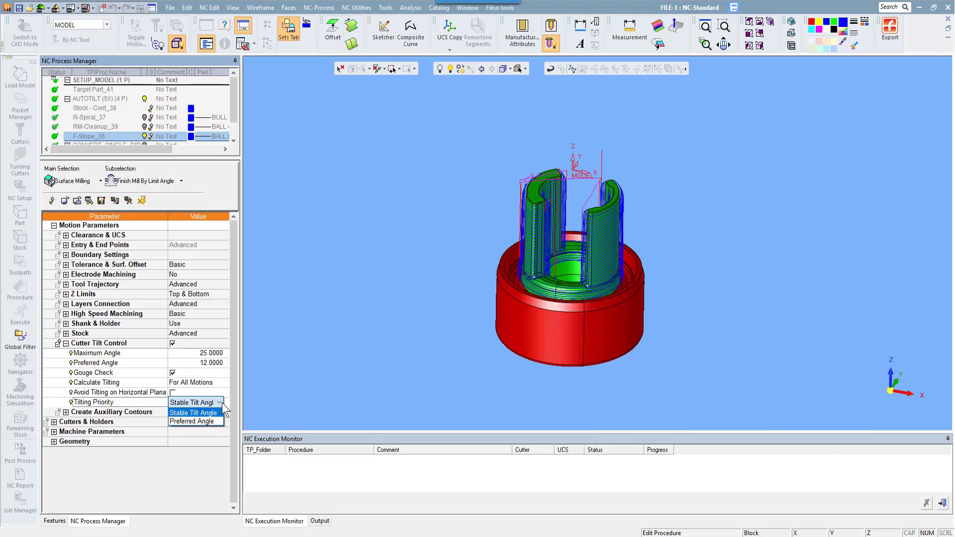
{"action": "key", "text": "Down"}
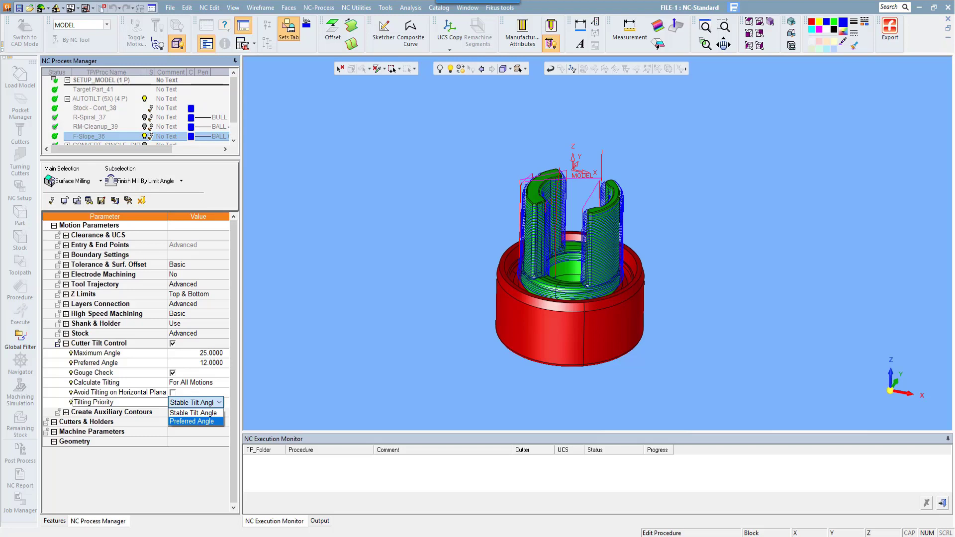
{"action": "key", "text": "Escape"}
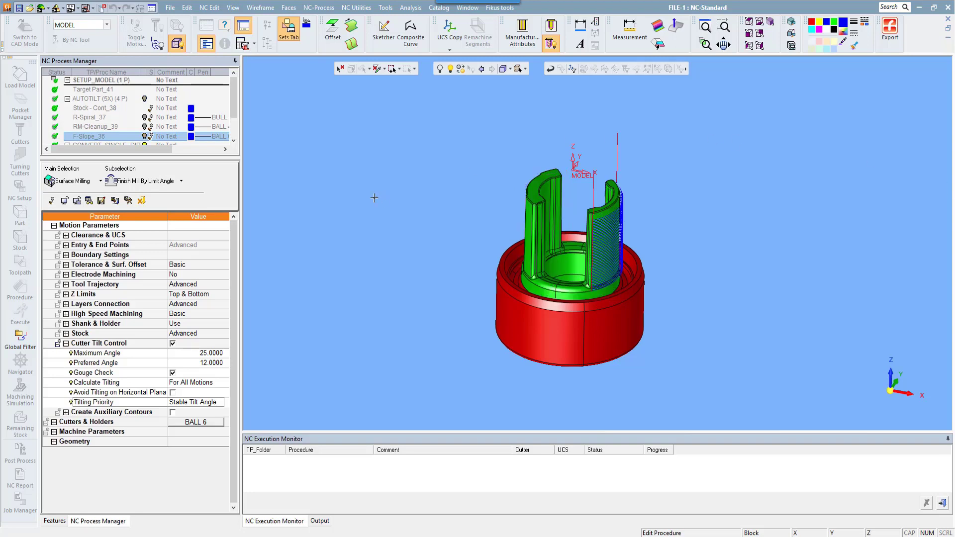
{"action": "left_click", "coordinate": [142, 201]}
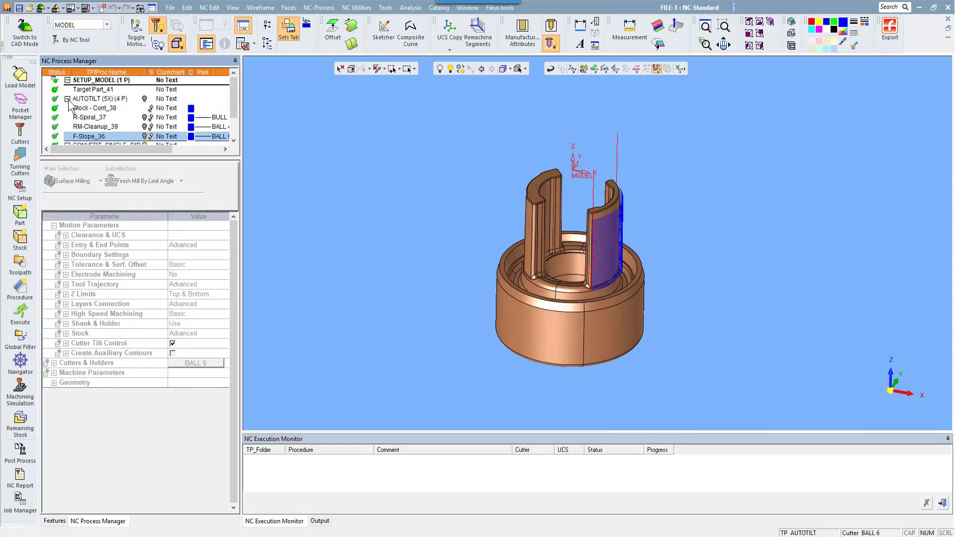
Step: Collapse the AUTOTILT folder and display the F-Slope_42 toolpath in the CONVERT_SINGLE_DIR folder
{"action": "left_click", "coordinate": [67, 99]}
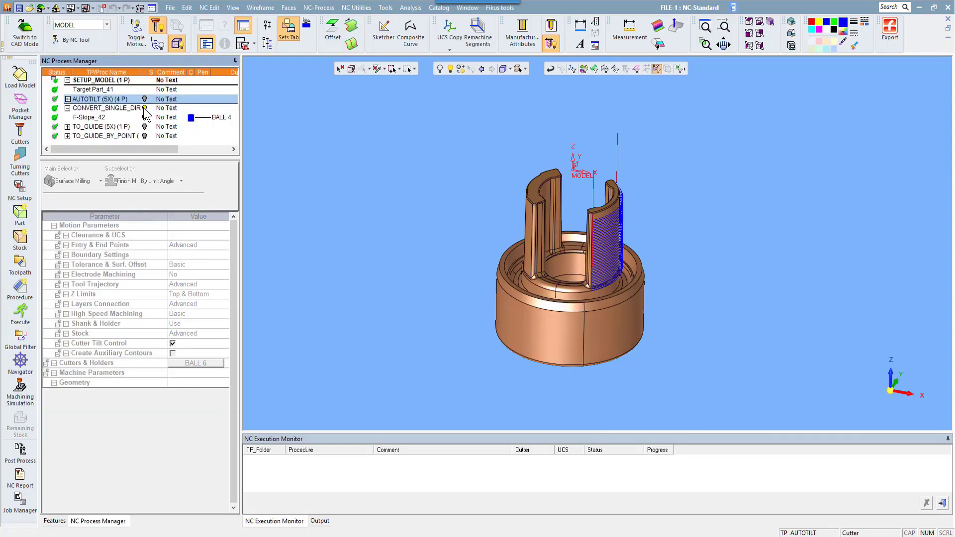
{"action": "left_click", "coordinate": [144, 109]}
{"action": "left_click", "coordinate": [90, 118]}
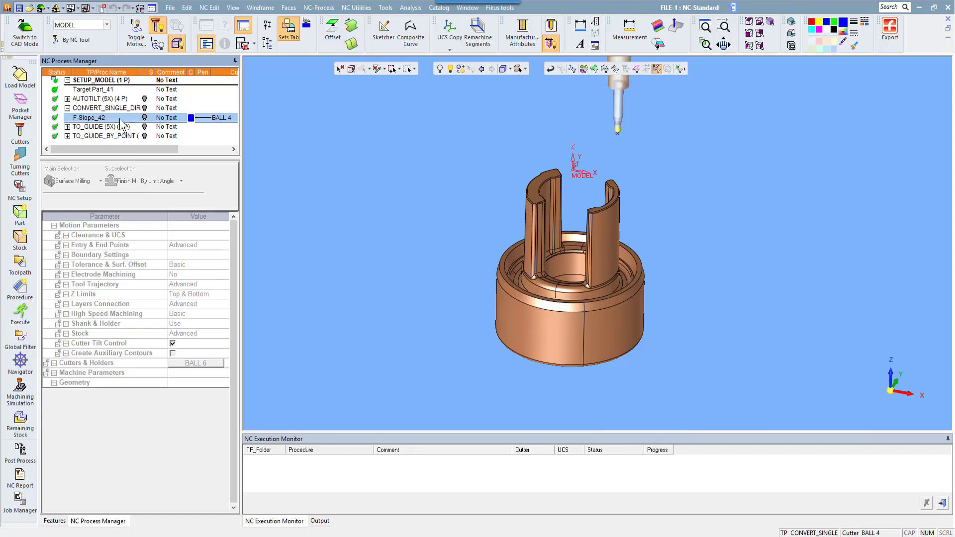
{"action": "left_click", "coordinate": [144, 118]}
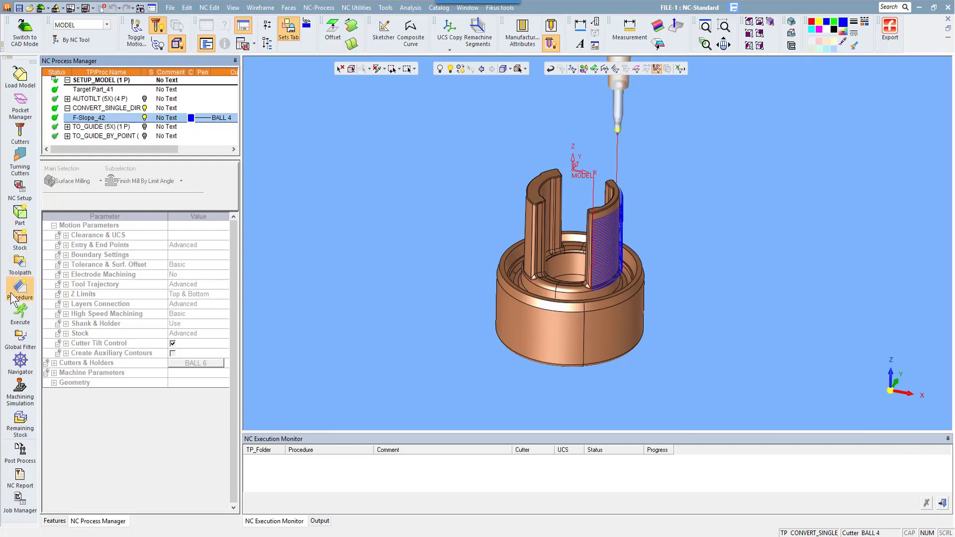
Step: Examine the cutter and holder position low on the outer wall of the F-Slope_42 toolpath in the Navigator, and exit
{"action": "left_click", "coordinate": [31, 364]}
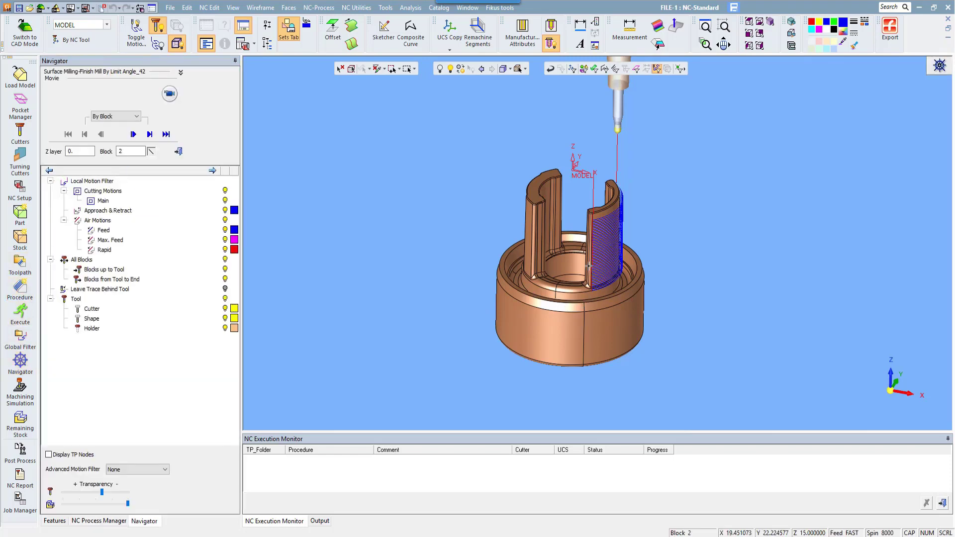
{"action": "left_click", "coordinate": [619, 273]}
{"action": "scroll", "coordinate": [623, 242], "scroll_direction": "up", "scroll_amount": 6}
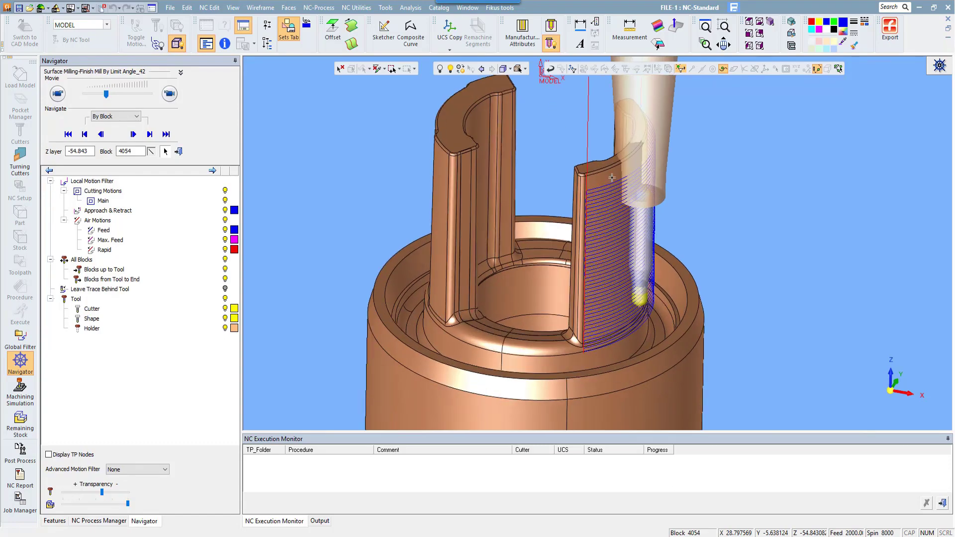
{"action": "mouse_move", "coordinate": [623, 242]}
{"action": "middle_mouse_down"}
{"action": "mouse_move", "coordinate": [628, 236]}
{"action": "mouse_move", "coordinate": [625, 253]}
{"action": "mouse_move", "coordinate": [627, 244]}
{"action": "middle_mouse_up"}
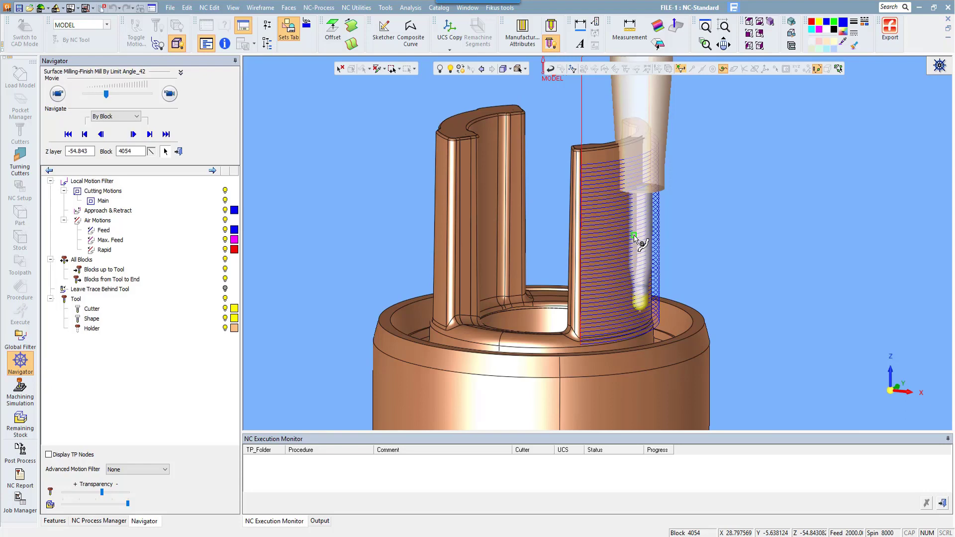
{"action": "left_click", "coordinate": [178, 151]}
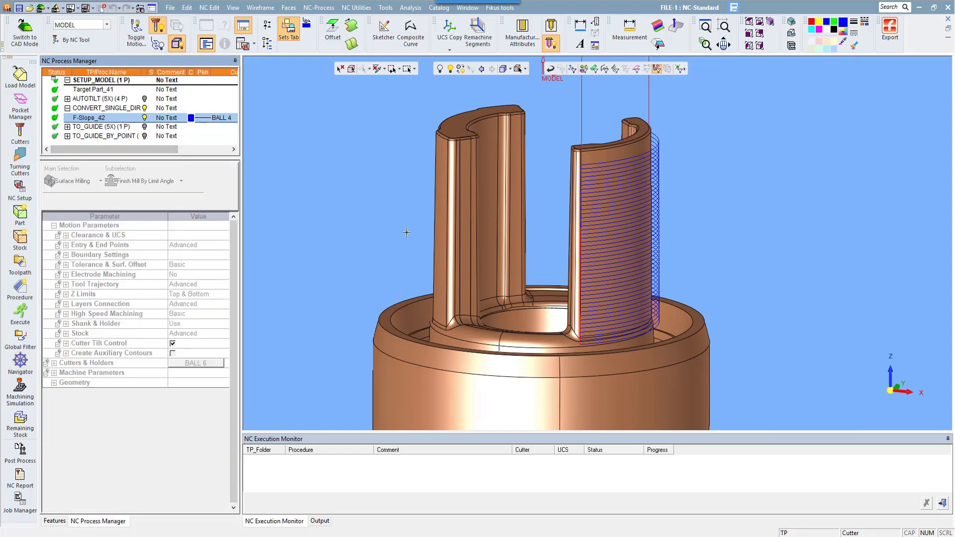
{"action": "middle_click_drag", "start_coordinate": [443, 194], "coordinate": [540, 233]}
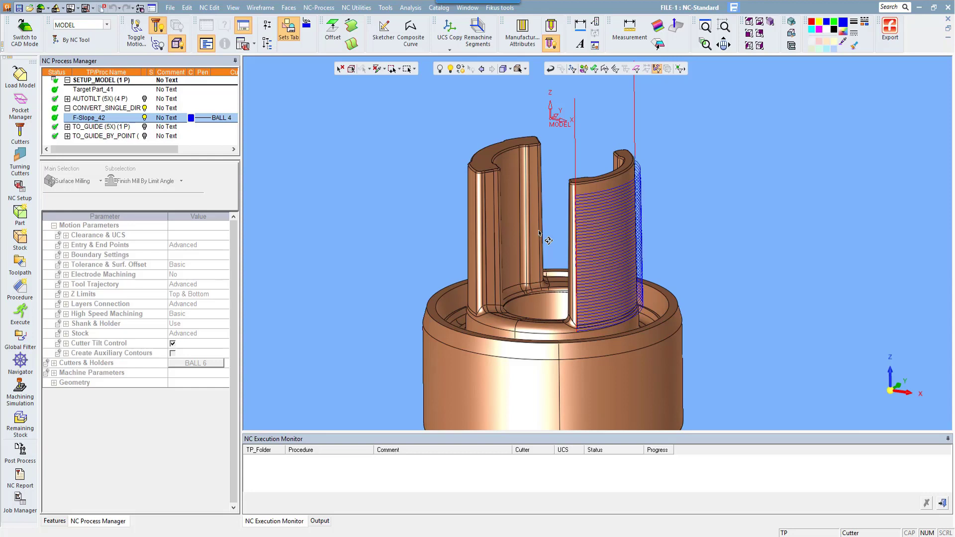
Step: Open F-Slope_42 for editing, review its Shank & Holder options, and close the procedure without changes
{"action": "double_click", "coordinate": [104, 117]}
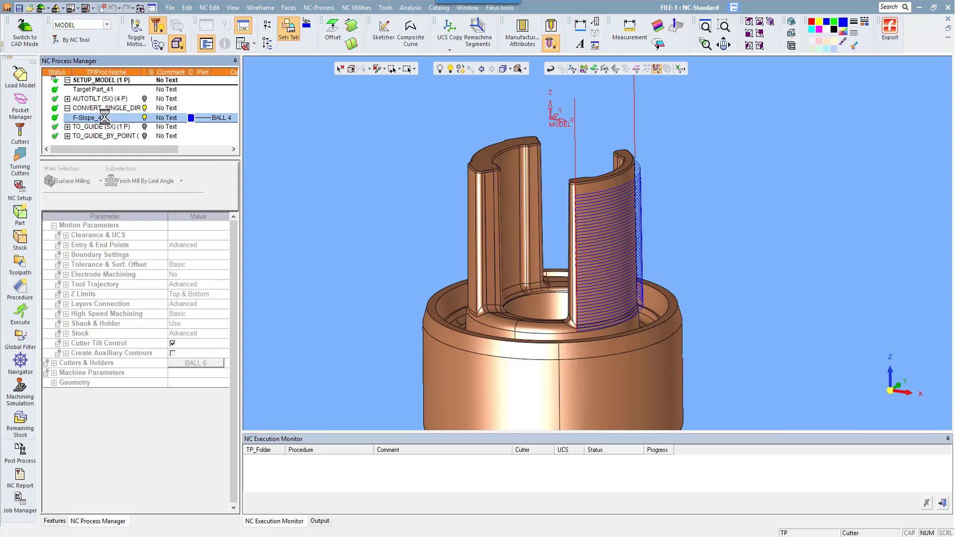
{"action": "left_click", "coordinate": [197, 324]}
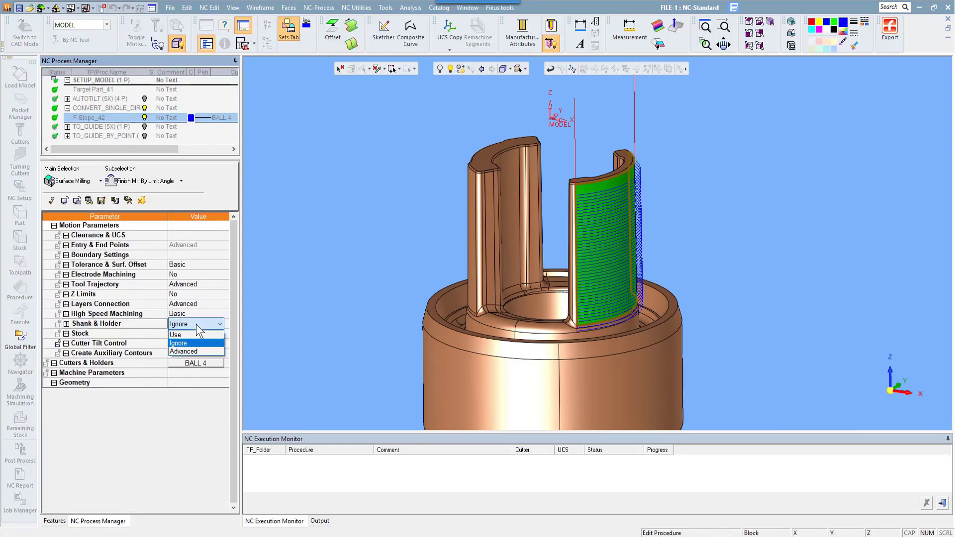
{"action": "left_click", "coordinate": [196, 323]}
{"action": "left_click", "coordinate": [141, 200]}
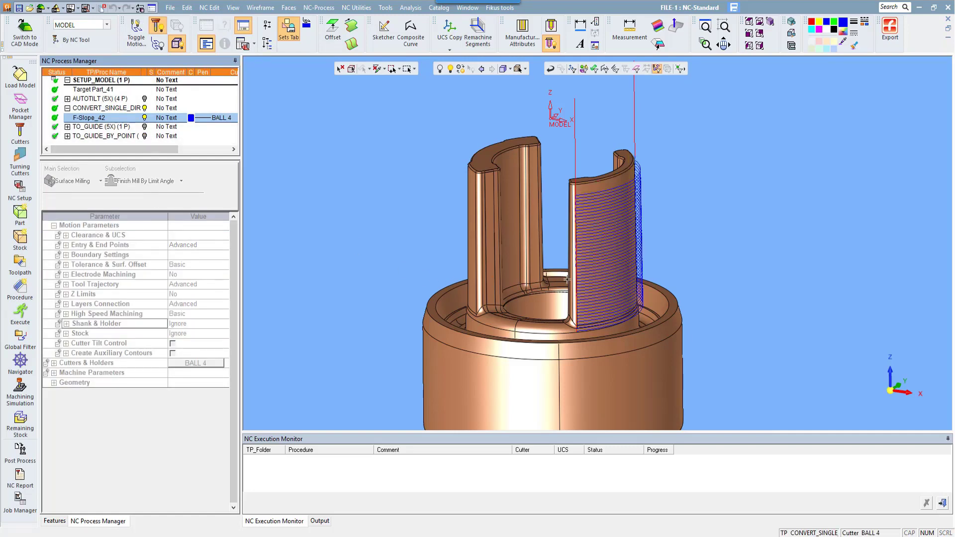
Step: Inspect the F-Slope_42 cutter against the outer wall from the side in the Navigator, and return to the process list
{"action": "left_click", "coordinate": [20, 362]}
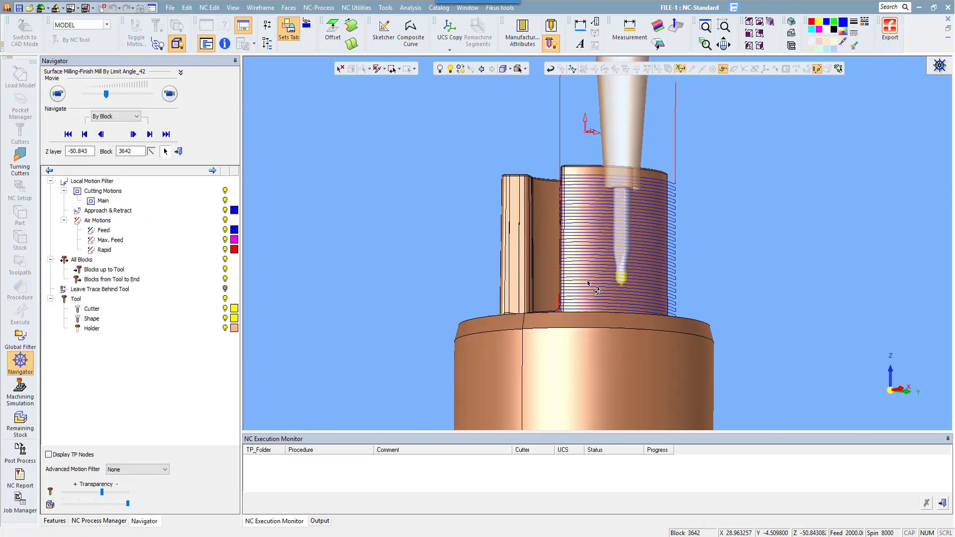
{"action": "middle_click_drag", "start_coordinate": [587, 283], "coordinate": [606, 299]}
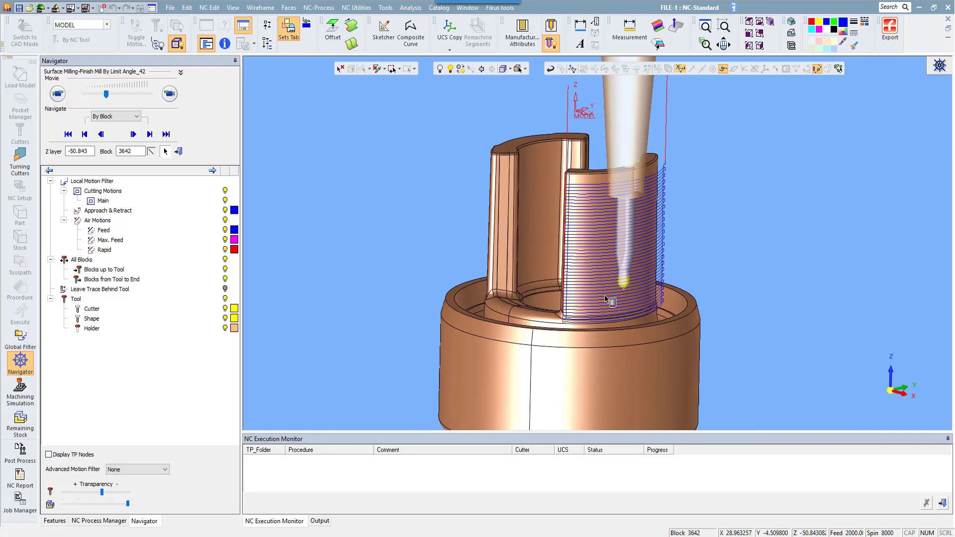
{"action": "left_click", "coordinate": [178, 151]}
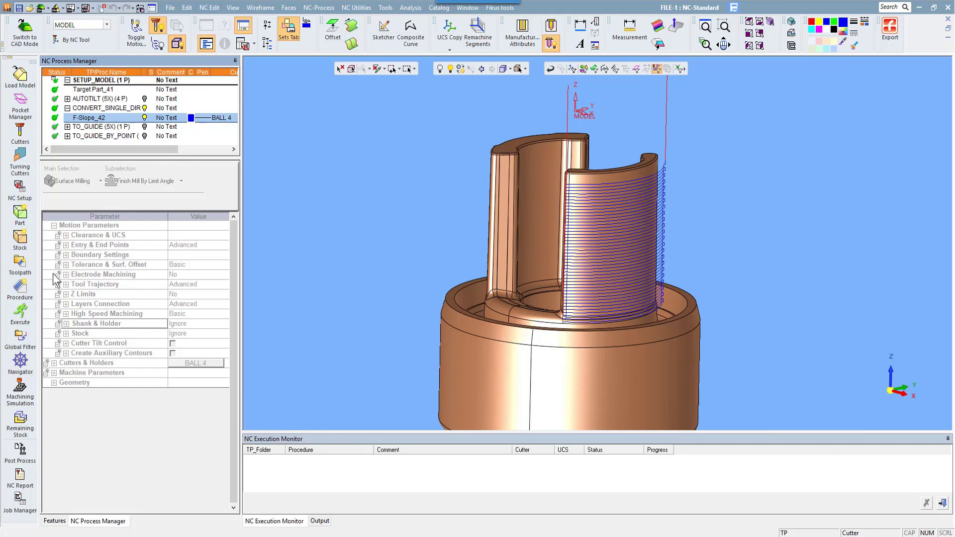
Step: Add a procedure after F-Slope_42 and make it a Convert to 5X procedure of the 5X Tilt type
{"action": "left_click", "coordinate": [11, 295]}
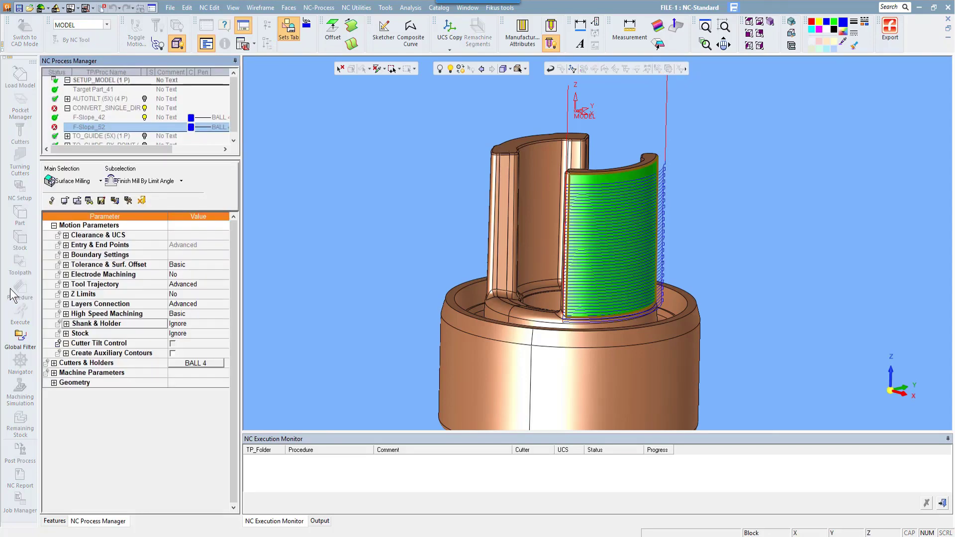
{"action": "left_click", "coordinate": [77, 181]}
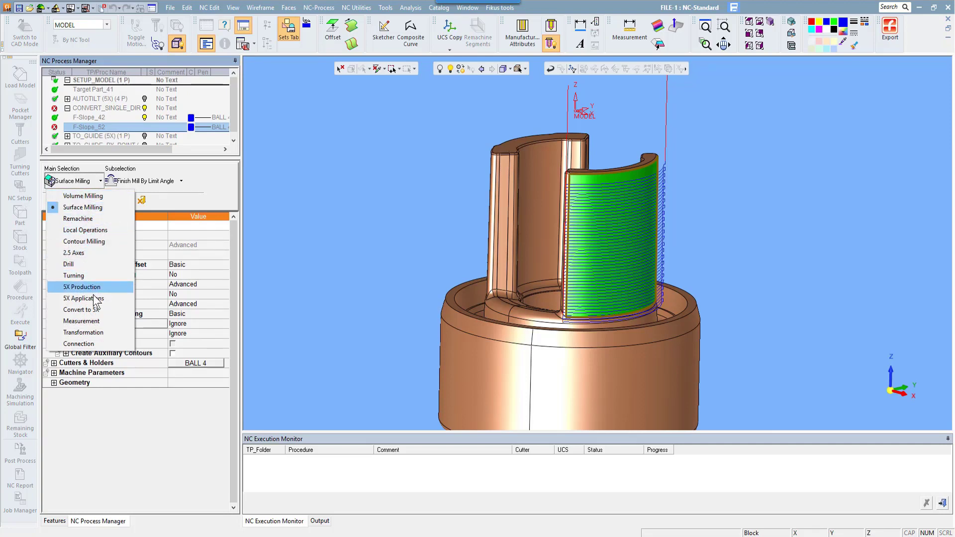
{"action": "left_click", "coordinate": [67, 311]}
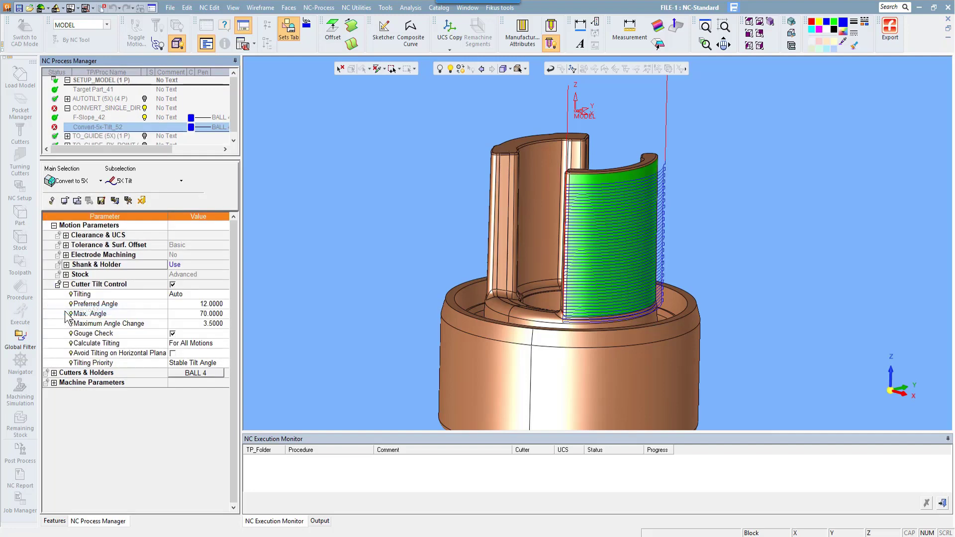
{"action": "left_click", "coordinate": [176, 181]}
{"action": "left_click", "coordinate": [175, 182]}
{"action": "left_click", "coordinate": [176, 182]}
{"action": "left_click", "coordinate": [204, 181]}
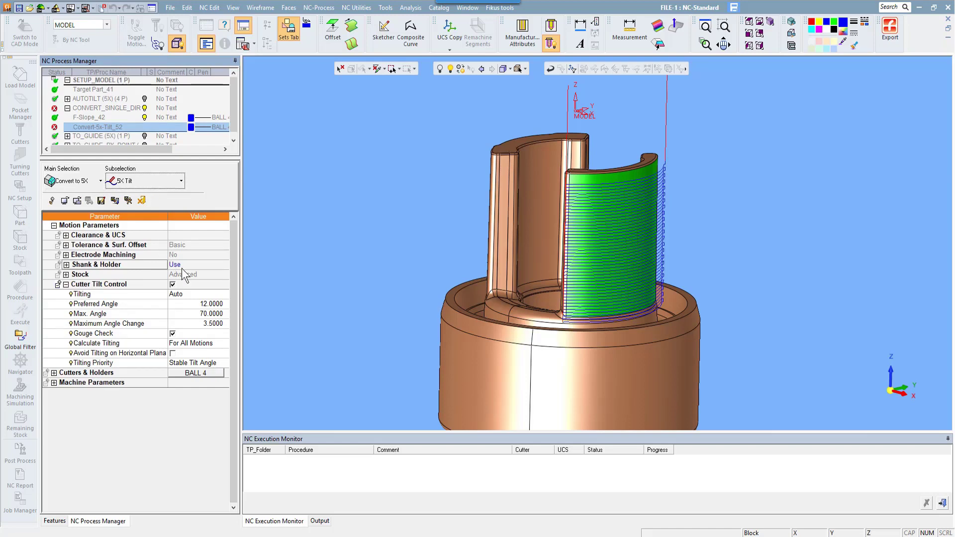
Step: Review the Cutter Tilt Control tilting methods of the new 5X Tilt procedure and set Tilting to Single Direction
{"action": "left_click", "coordinate": [67, 288]}
{"action": "left_click", "coordinate": [66, 286]}
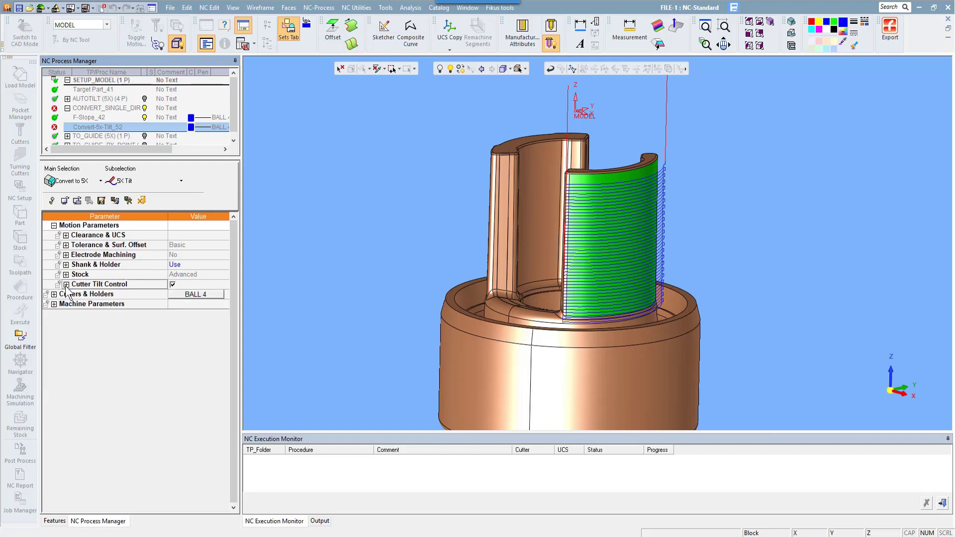
{"action": "left_click", "coordinate": [67, 287]}
{"action": "left_click", "coordinate": [193, 295]}
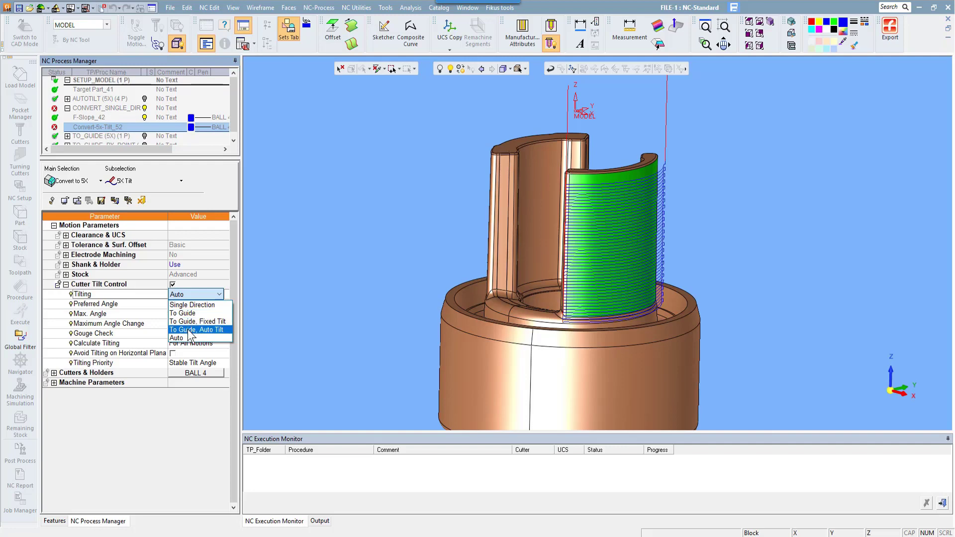
{"action": "left_click", "coordinate": [201, 305]}
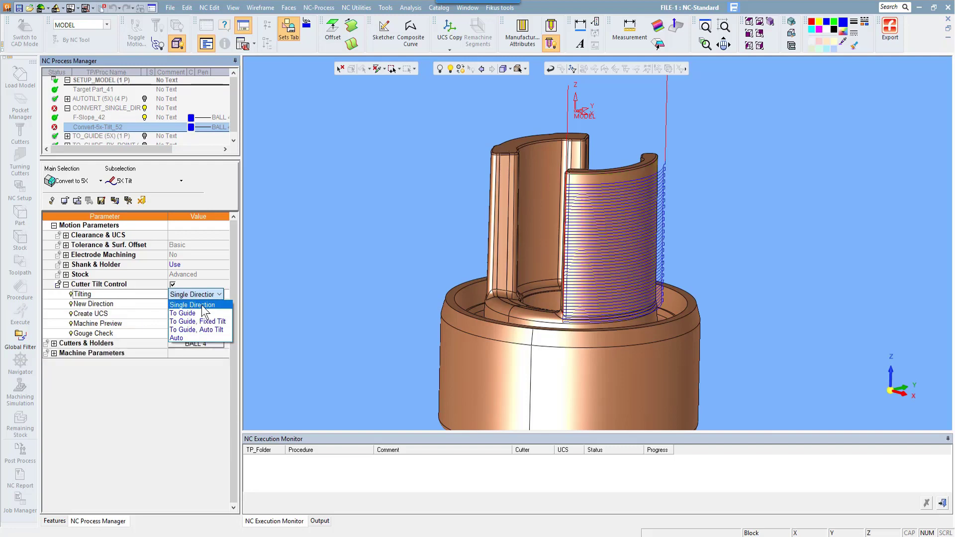
{"action": "left_click", "coordinate": [202, 306]}
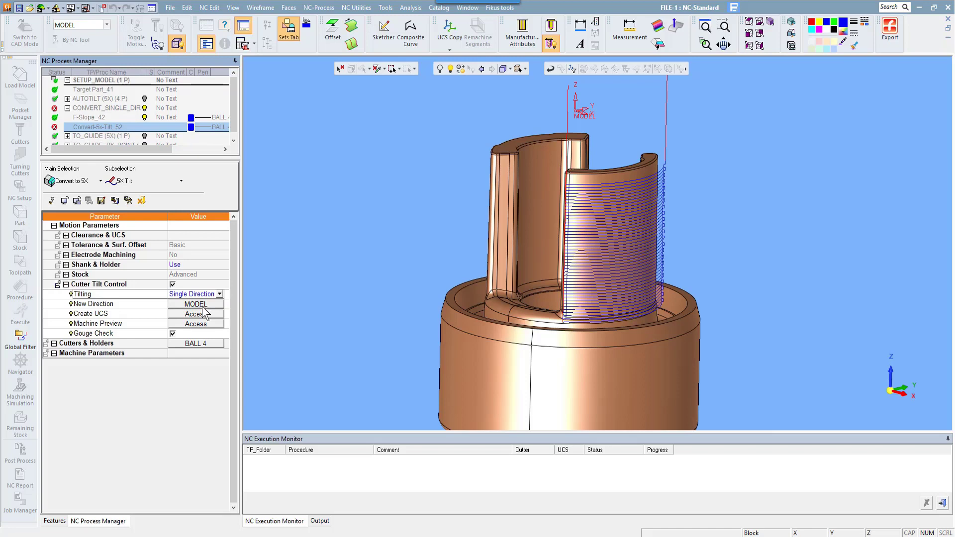
Step: Display the SHORT BALL coordinate system through the UCS Manager and inspect its orientation relative to the outer wall
{"action": "left_click", "coordinate": [117, 304]}
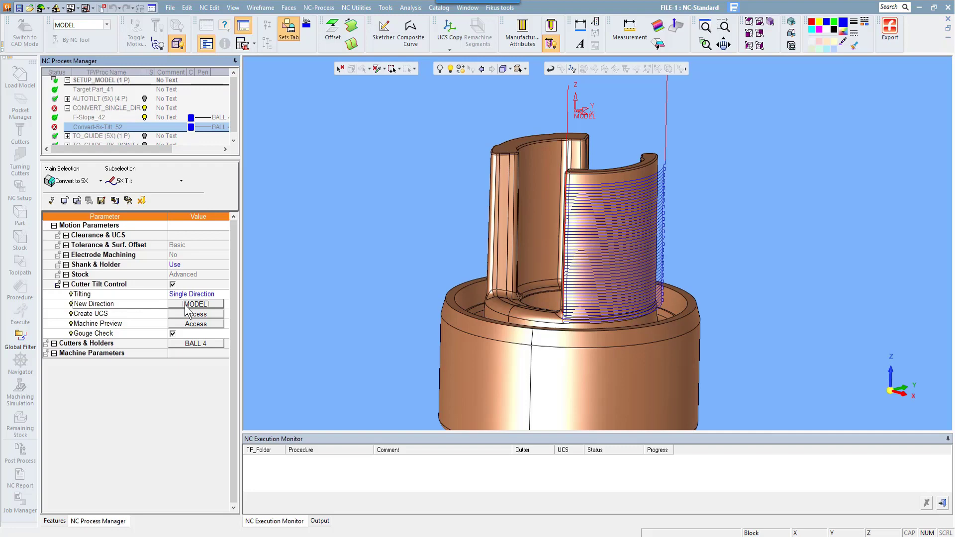
{"action": "left_click", "coordinate": [573, 71]}
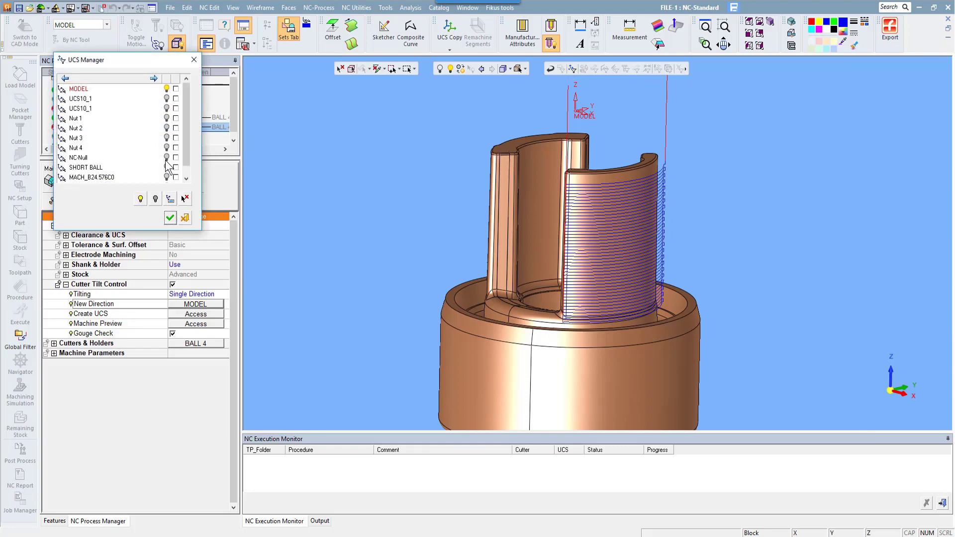
{"action": "left_click", "coordinate": [168, 169]}
{"action": "left_click", "coordinate": [170, 217]}
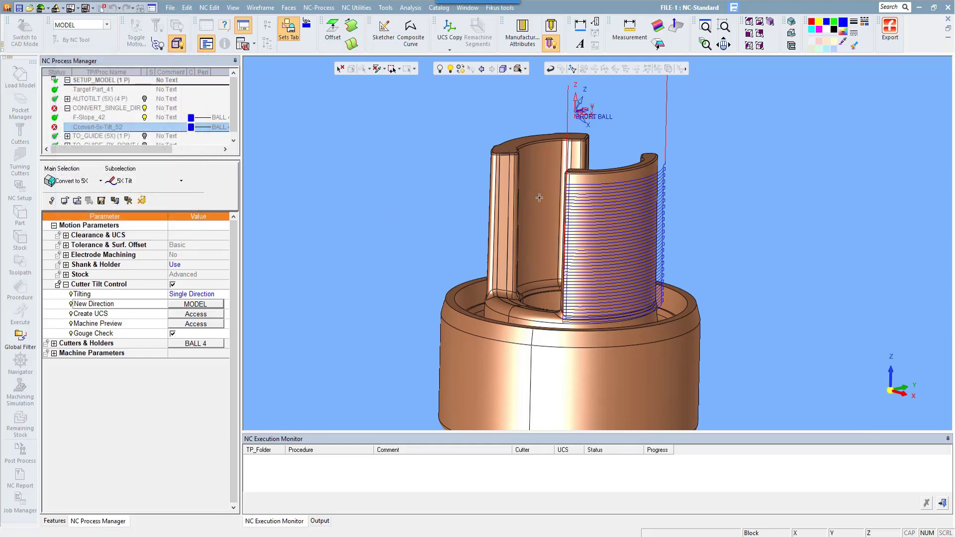
{"action": "left_click_drag", "start_coordinate": [556, 180], "coordinate": [586, 169], "text": "ctrl"}
{"action": "middle_click_drag", "start_coordinate": [595, 154], "coordinate": [568, 205], "text": "ctrl"}
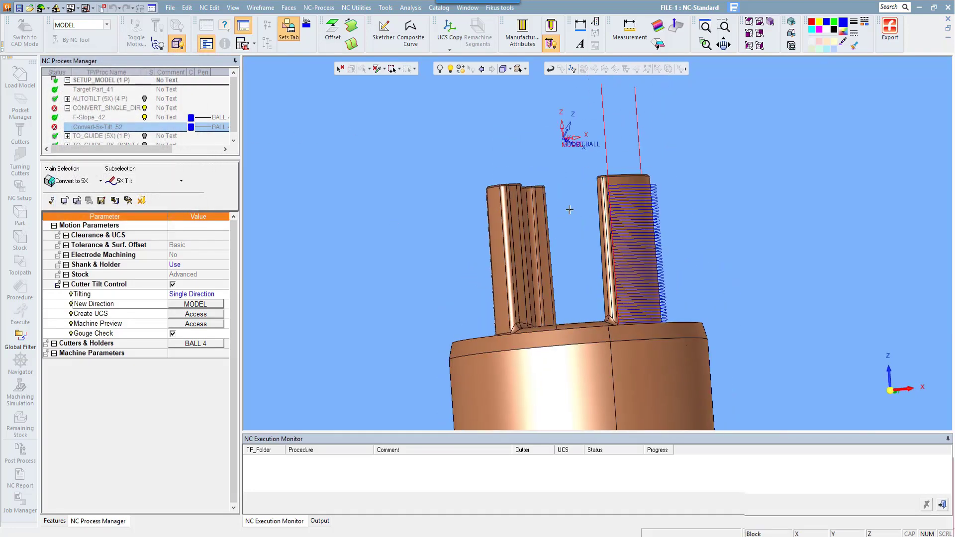
{"action": "left_click_drag", "start_coordinate": [567, 205], "coordinate": [530, 199], "text": "ctrl"}
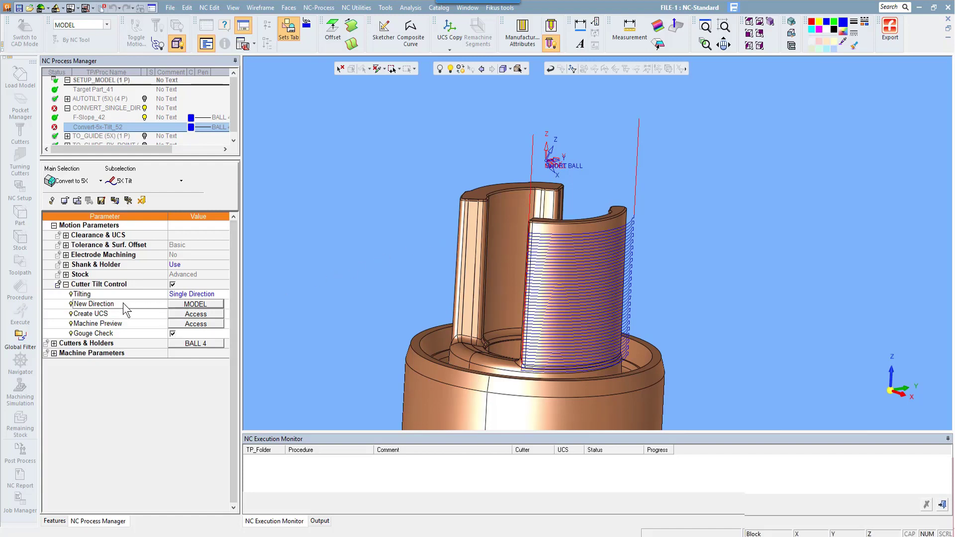
Step: Set the New Direction of the tilt to the SHORT BALL UCS, and save and calculate the procedure
{"action": "left_click", "coordinate": [189, 305]}
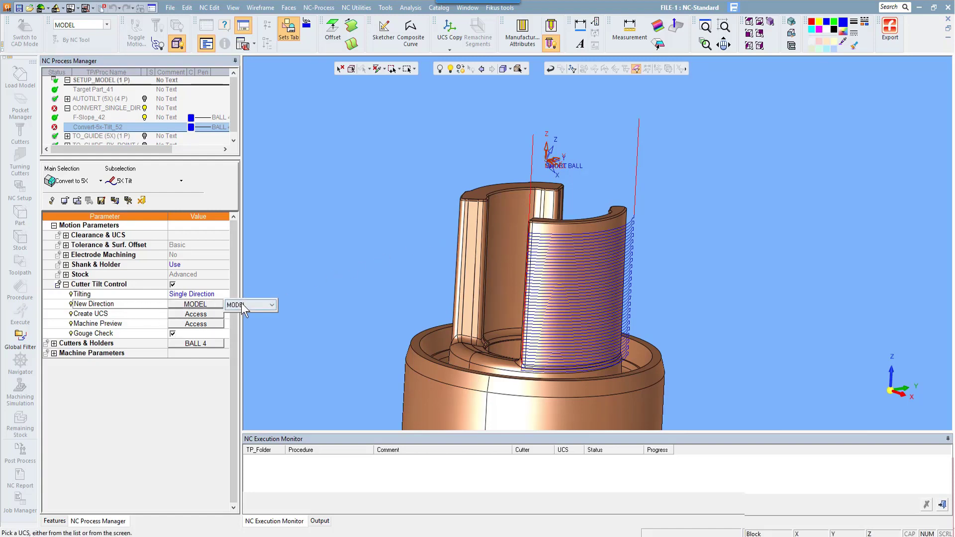
{"action": "left_click", "coordinate": [271, 305]}
{"action": "left_click", "coordinate": [248, 368]}
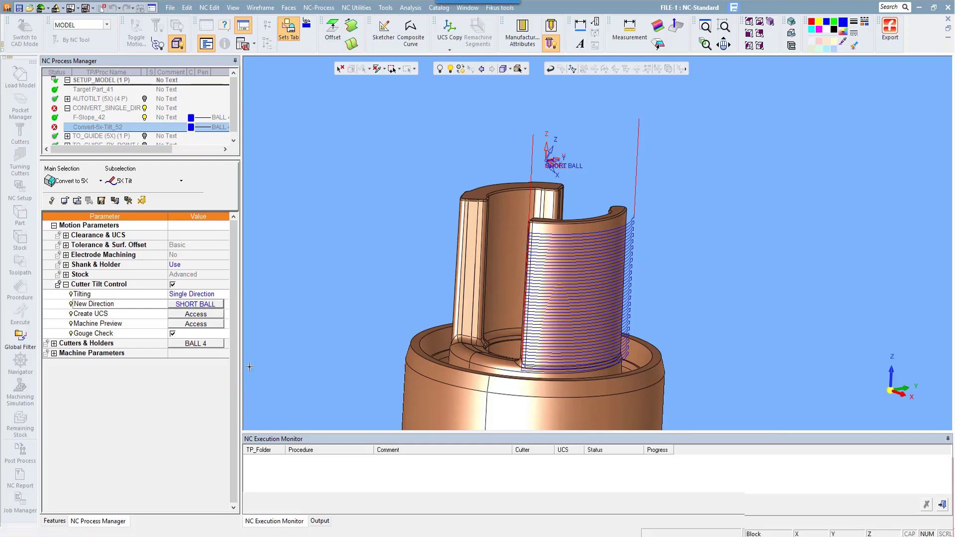
{"action": "right_click", "coordinate": [356, 244]}
{"action": "left_click", "coordinate": [366, 277]}
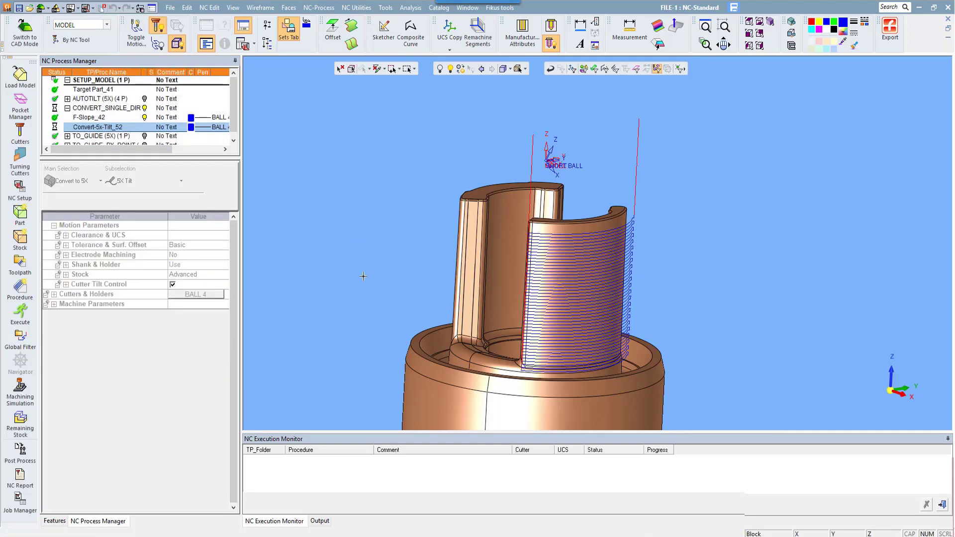
Step: Hide the F-Slope_42 toolpath, and briefly open and exit the Navigator for it
{"action": "left_click", "coordinate": [144, 117]}
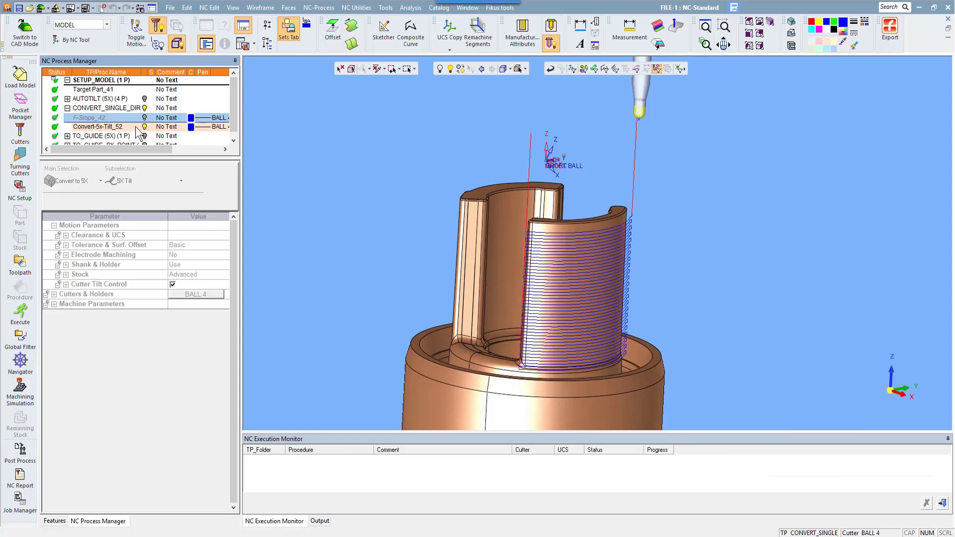
{"action": "left_click", "coordinate": [20, 363]}
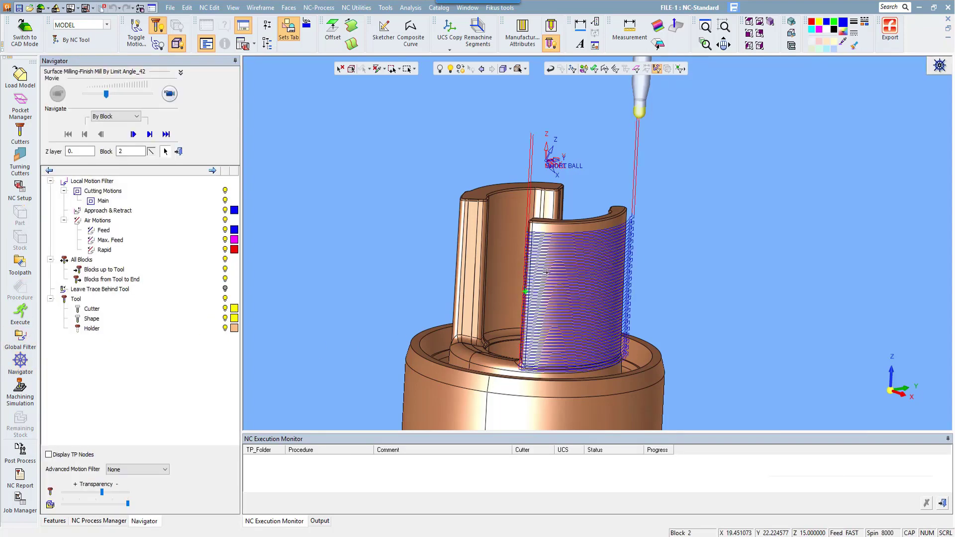
{"action": "left_click", "coordinate": [179, 152]}
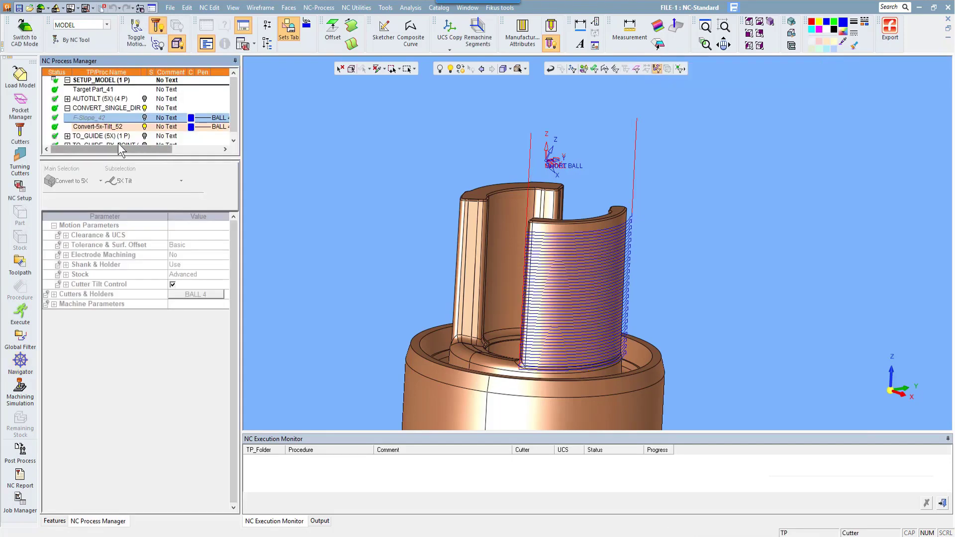
Step: Examine the tilted cutter and holder on the outer wall of the new 5X Tilt toolpath in the Navigator
{"action": "left_click", "coordinate": [131, 129]}
{"action": "left_click", "coordinate": [25, 363]}
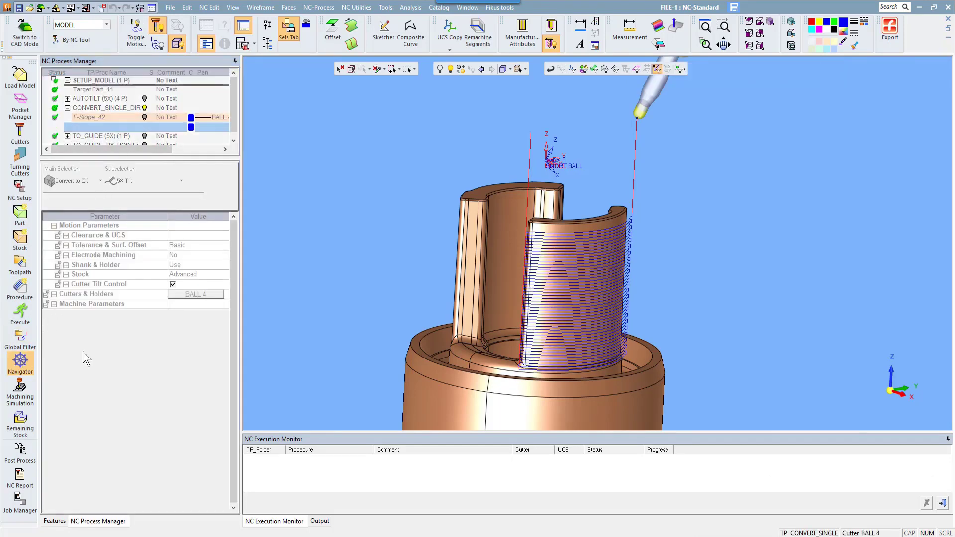
{"action": "left_click", "coordinate": [601, 312]}
{"action": "mouse_move", "coordinate": [592, 315]}
{"action": "middle_mouse_down"}
{"action": "mouse_move", "coordinate": [595, 306]}
{"action": "mouse_move", "coordinate": [612, 315]}
{"action": "mouse_move", "coordinate": [599, 324]}
{"action": "middle_mouse_up"}
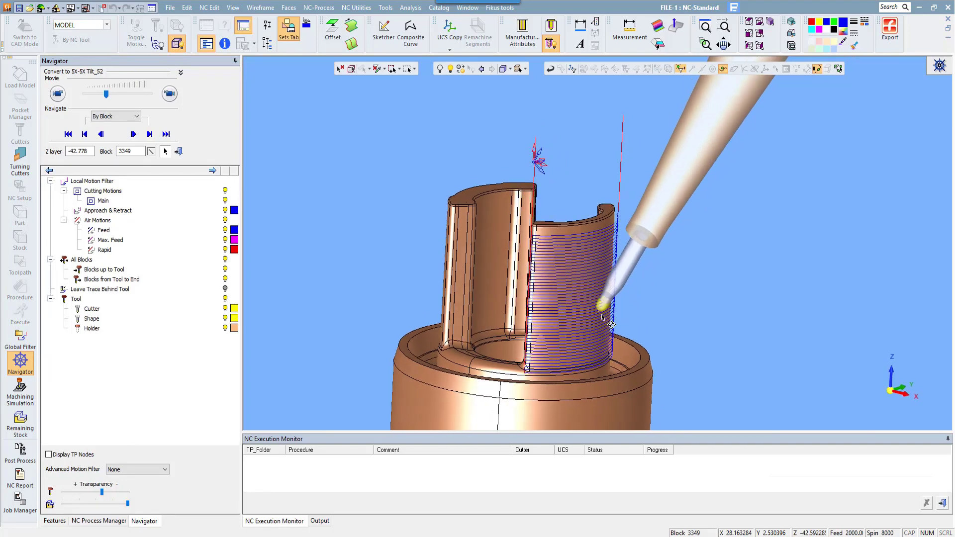
Step: Play the tilted cutter motion along the outer wall in the Navigator, watch it from the side, and exit the Navigator
{"action": "left_click", "coordinate": [166, 94]}
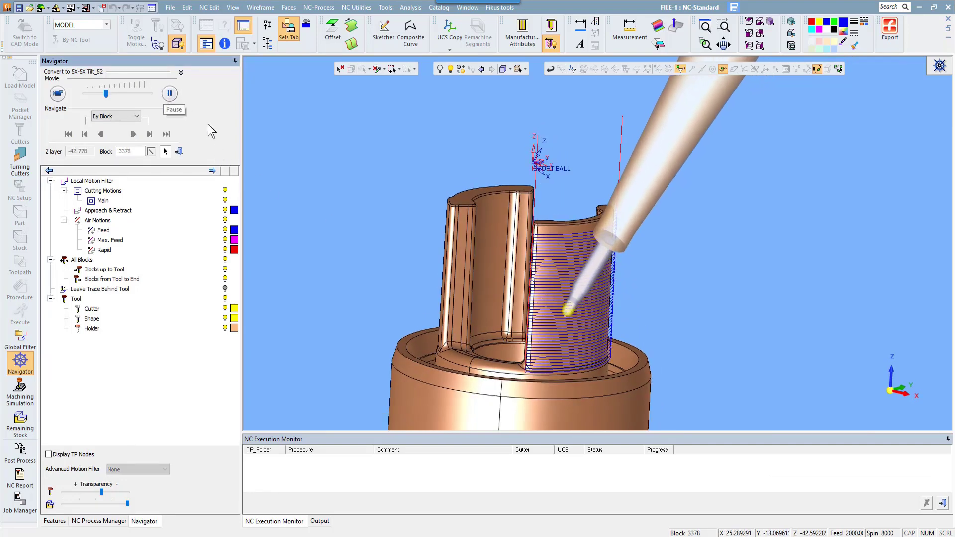
{"action": "middle_click_drag", "start_coordinate": [604, 294], "coordinate": [625, 300]}
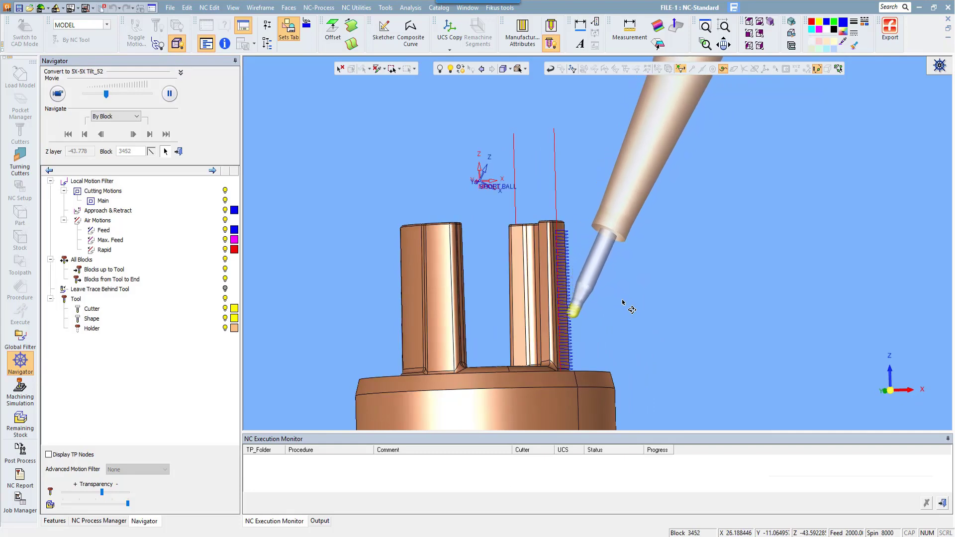
{"action": "left_click", "coordinate": [178, 151]}
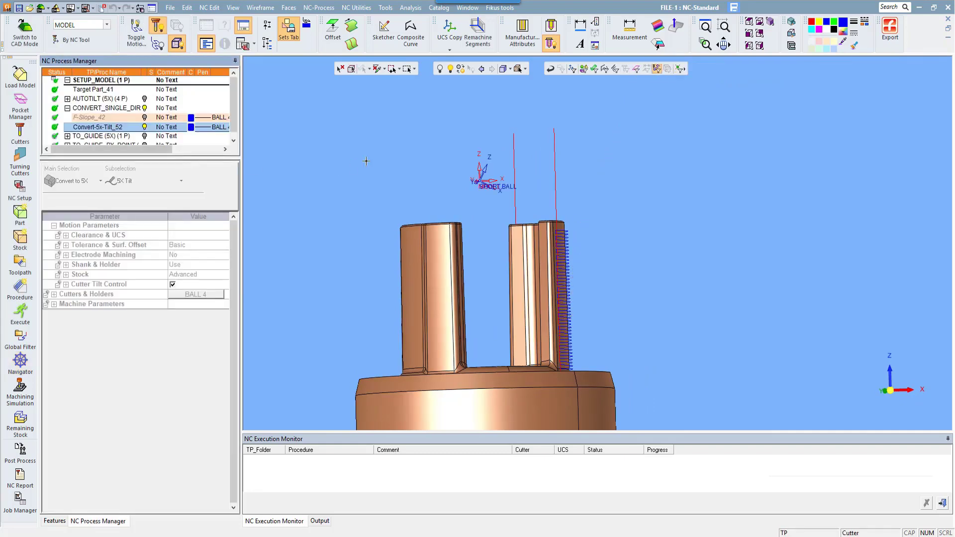
{"action": "middle_click_drag", "start_coordinate": [553, 264], "coordinate": [463, 288]}
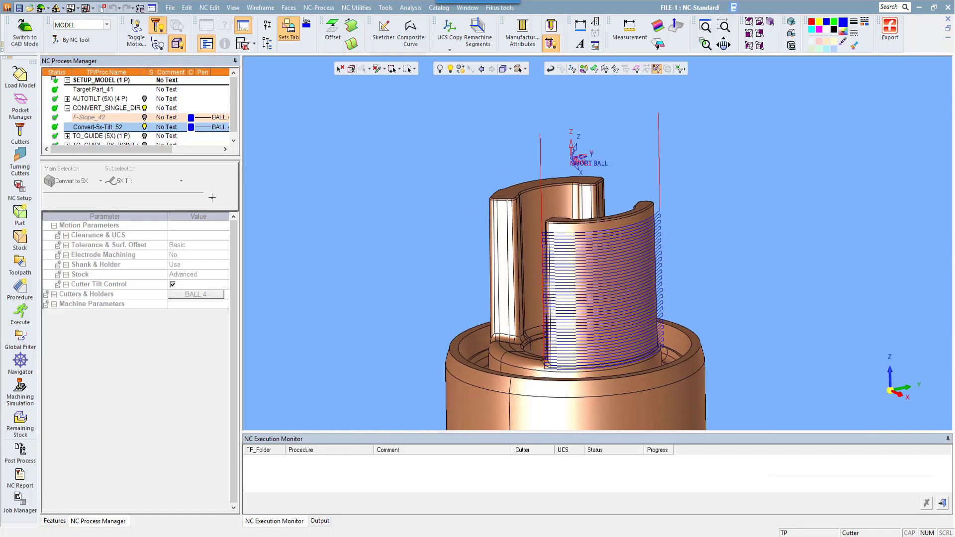
Step: Reopen the Convert-5x-Tilt_52 procedure and review its Cutter Tilt Control parameters, from Tilting and New Direction to Gouge Check
{"action": "double_click", "coordinate": [95, 127]}
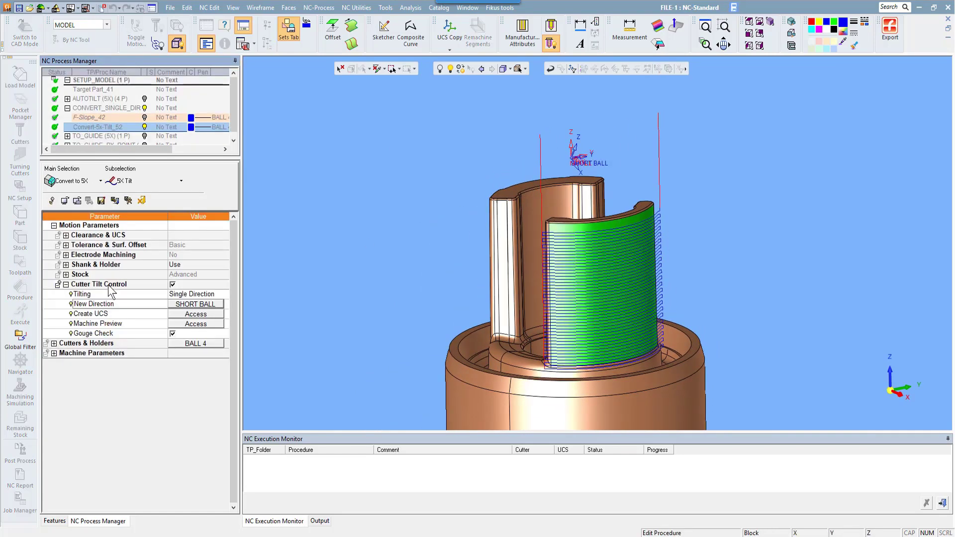
{"action": "left_click", "coordinate": [120, 334]}
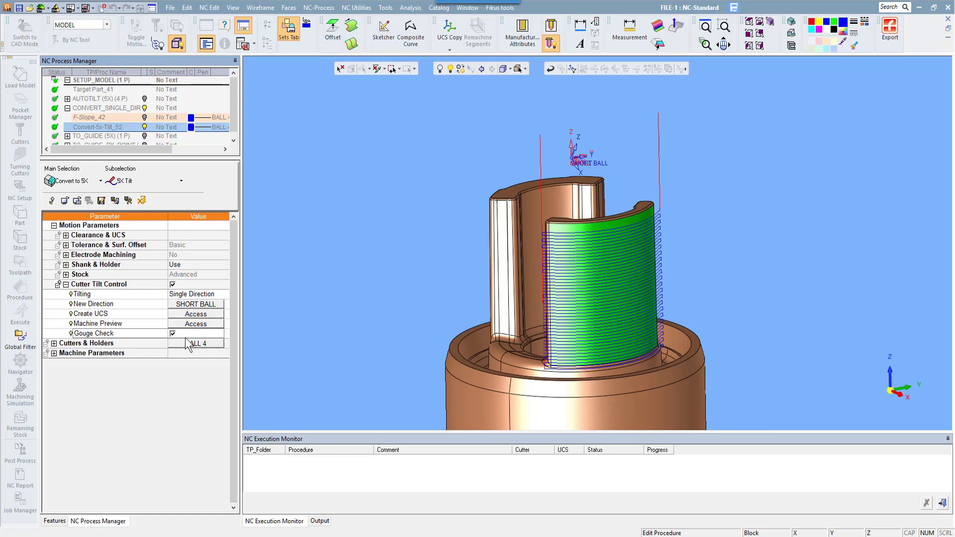
{"action": "left_click", "coordinate": [140, 304]}
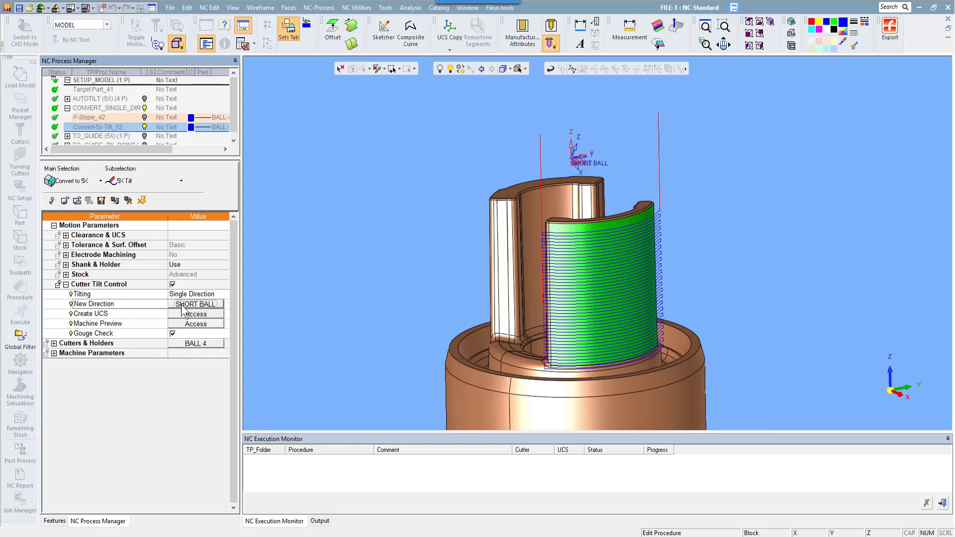
{"action": "left_click", "coordinate": [144, 335]}
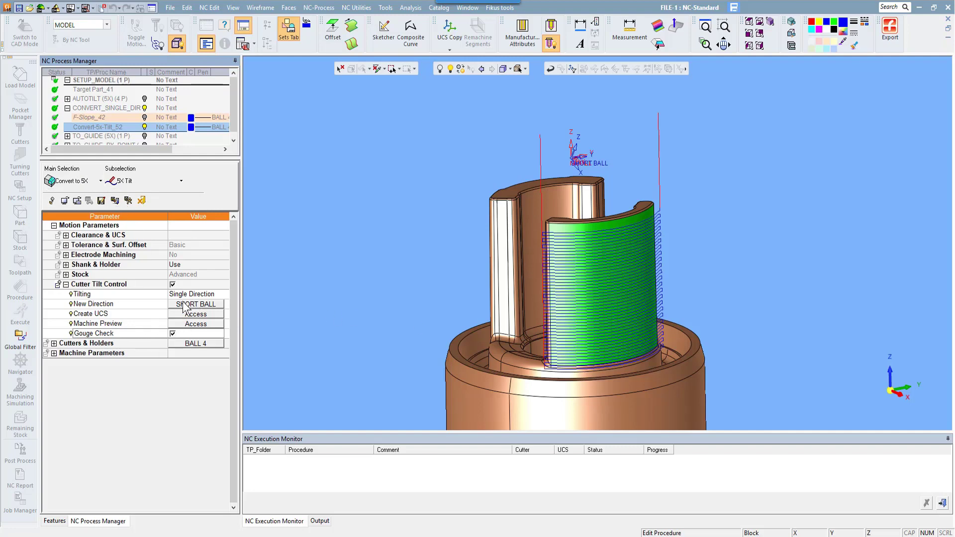
{"action": "left_click", "coordinate": [148, 306]}
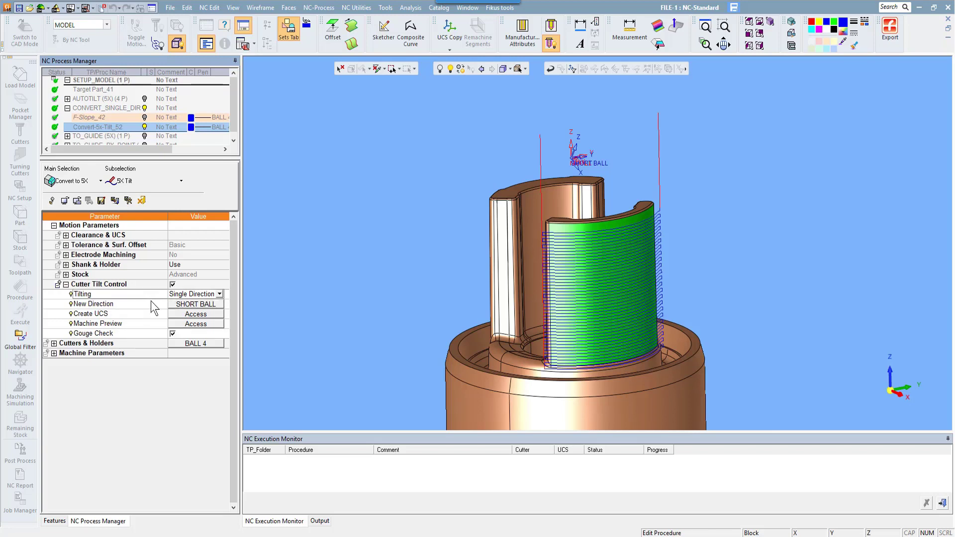
{"action": "left_click", "coordinate": [152, 306]}
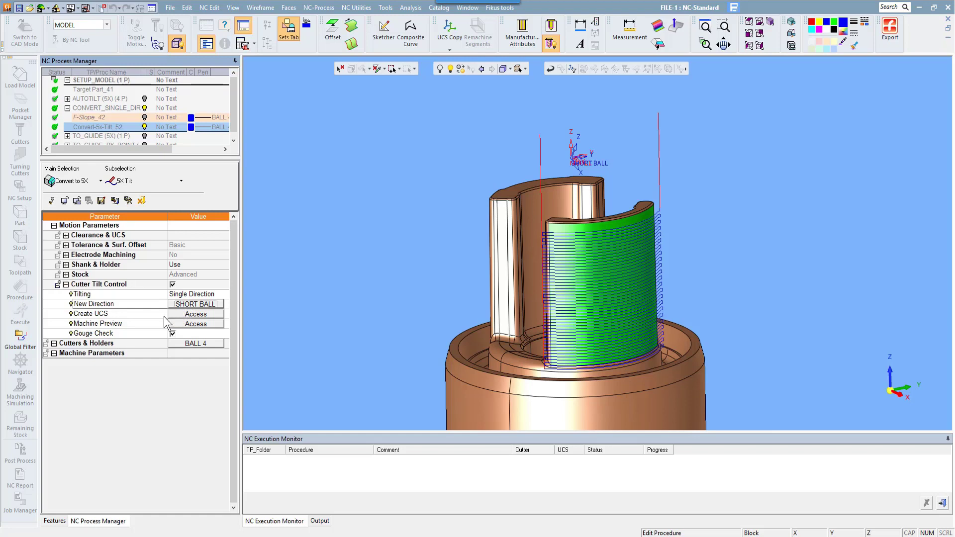
{"action": "left_click", "coordinate": [146, 316]}
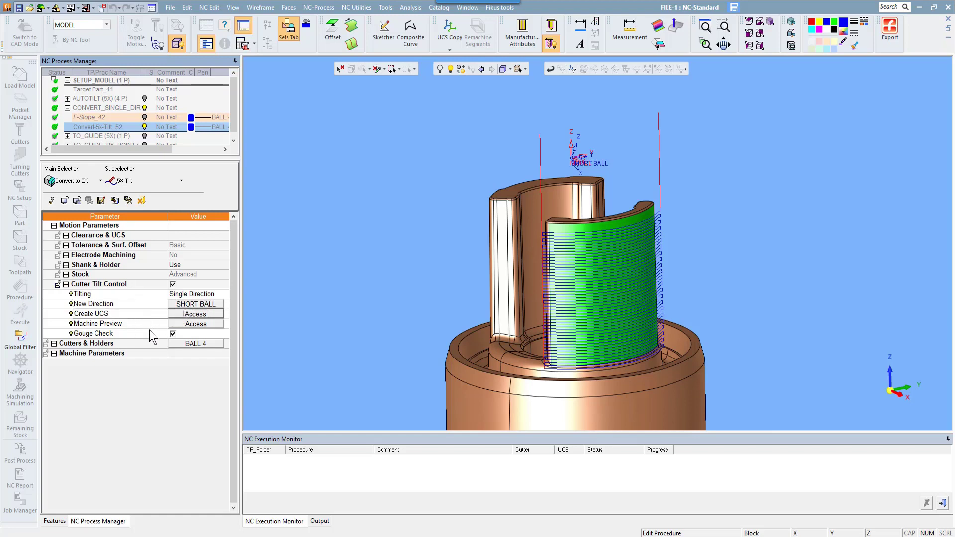
{"action": "left_click", "coordinate": [151, 327]}
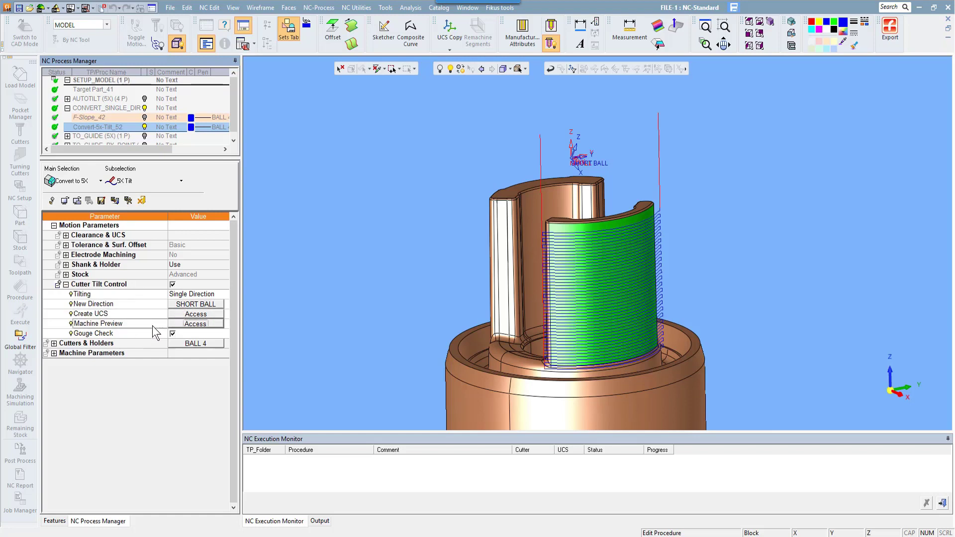
Step: Start the Machine Preview for the tilt and hide the machine covers mh_side, mh_right and mh_base
{"action": "left_click", "coordinate": [194, 325]}
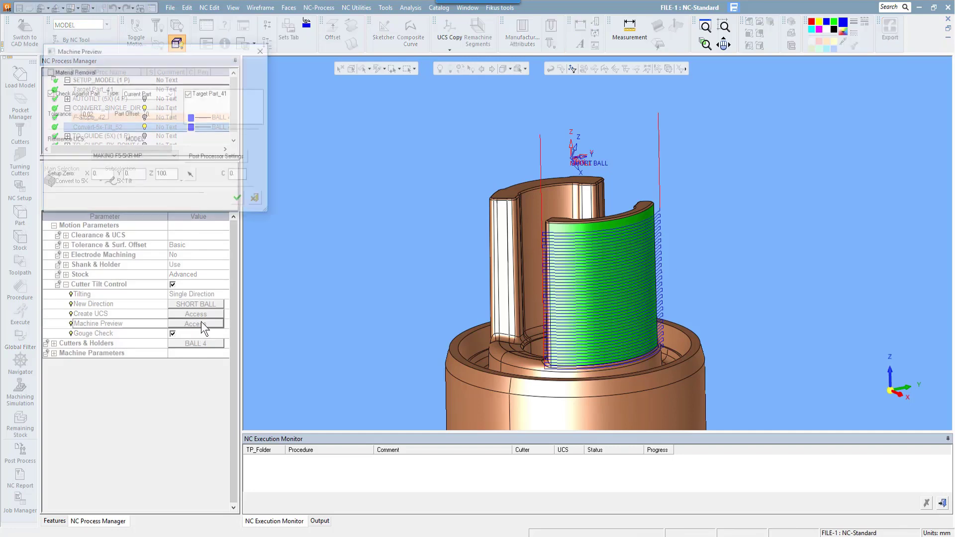
{"action": "left_click", "coordinate": [239, 201]}
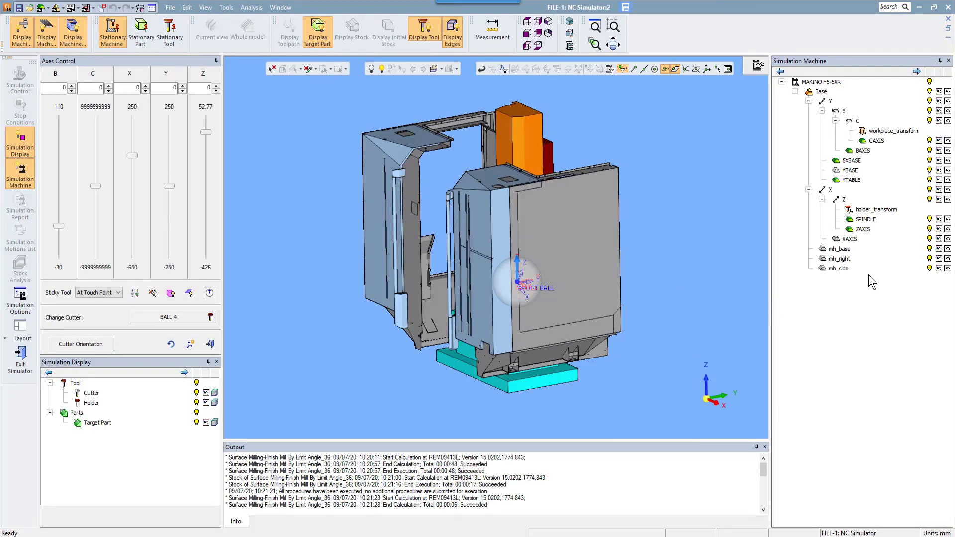
{"action": "left_click", "coordinate": [930, 268]}
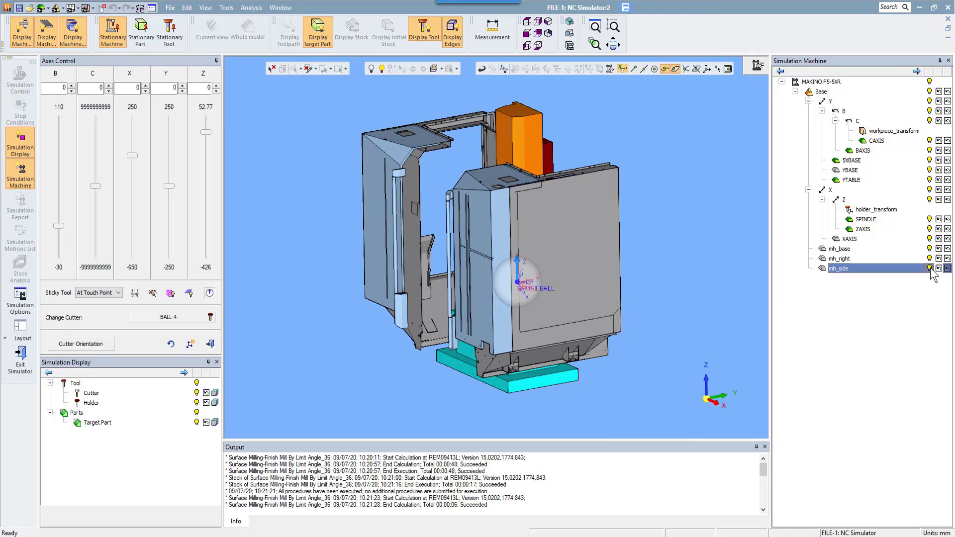
{"action": "left_click", "coordinate": [930, 258]}
{"action": "left_click", "coordinate": [930, 249]}
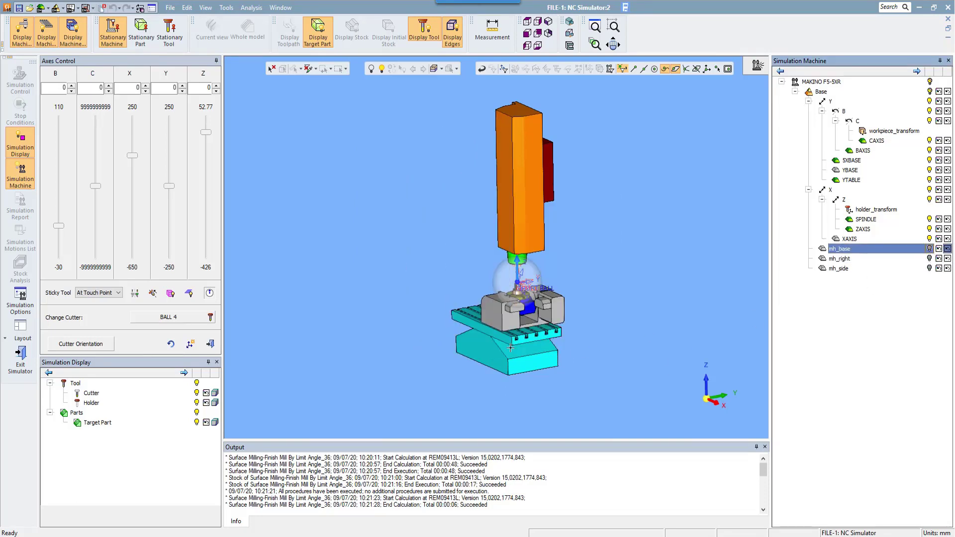
Step: Place the cutter at a touch point low on the part's outer wall in the machine preview
{"action": "middle_click_drag", "start_coordinate": [540, 349], "coordinate": [562, 289], "text": "ctrl"}
{"action": "right_click_drag", "start_coordinate": [550, 388], "coordinate": [533, 140], "text": "ctrl"}
{"action": "middle_click_drag", "start_coordinate": [628, 227], "coordinate": [527, 312], "text": "ctrl"}
{"action": "right_click_drag", "start_coordinate": [517, 339], "coordinate": [519, 91], "text": "ctrl"}
{"action": "middle_click_drag", "start_coordinate": [617, 377], "coordinate": [529, 295], "text": "ctrl"}
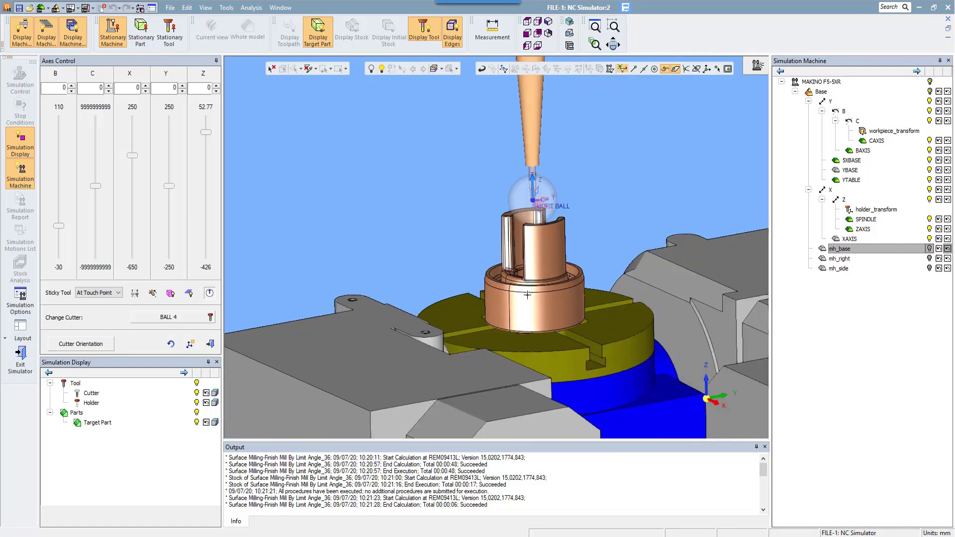
{"action": "right_click_drag", "start_coordinate": [532, 351], "coordinate": [527, 140], "text": "ctrl"}
{"action": "middle_click_drag", "start_coordinate": [558, 244], "coordinate": [569, 231], "text": "ctrl"}
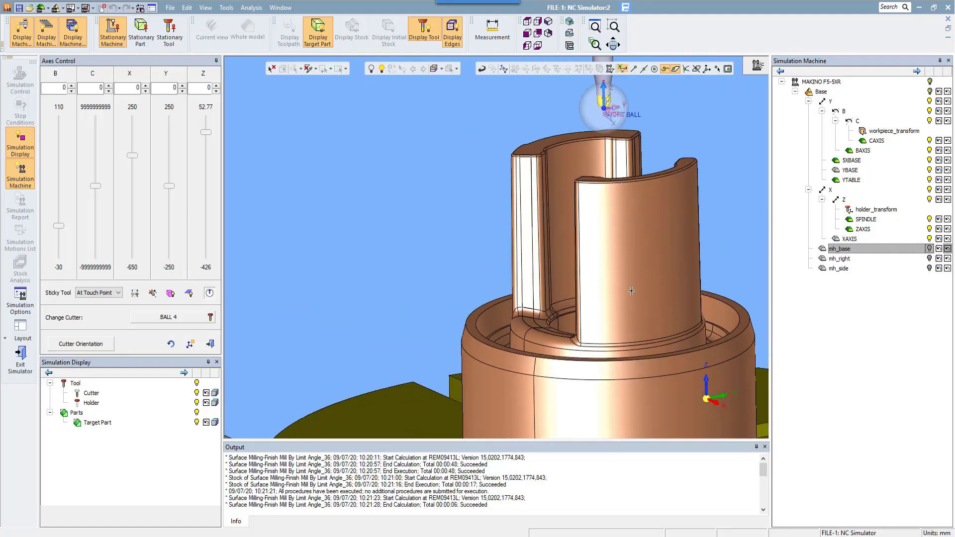
{"action": "left_click", "coordinate": [658, 327]}
Step: Tilt the machine's B axis to about 17.46 degrees so the holder clears the part at the touch point
{"action": "right_click_drag", "start_coordinate": [597, 366], "coordinate": [593, 450], "text": "ctrl"}
{"action": "left_click_drag", "start_coordinate": [568, 357], "coordinate": [590, 367], "text": "ctrl"}
{"action": "right_click_drag", "start_coordinate": [555, 223], "coordinate": [556, 394], "text": "ctrl"}
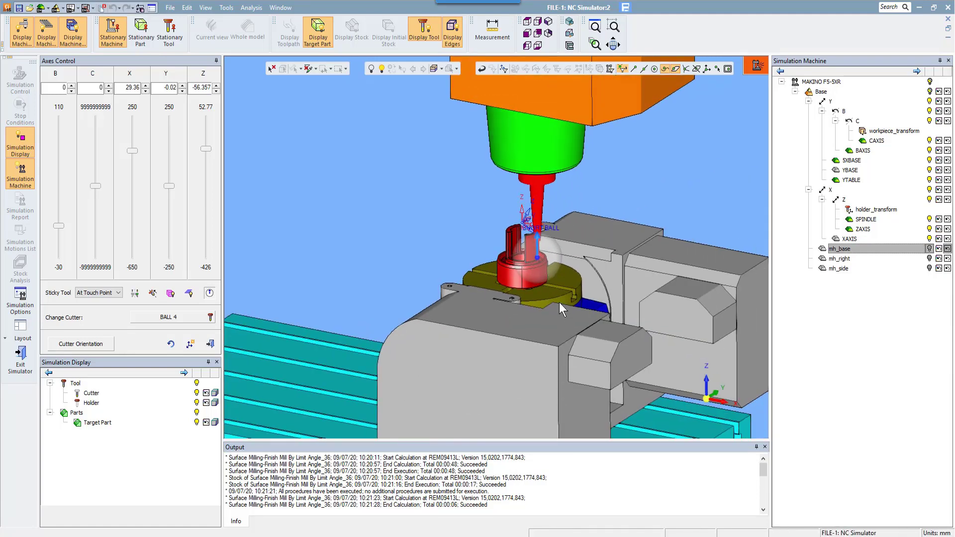
{"action": "mouse_move", "coordinate": [559, 301]}
{"action": "left_mouse_down", "text": "ctrl"}
{"action": "mouse_move", "coordinate": [537, 319]}
{"action": "mouse_move", "coordinate": [549, 308]}
{"action": "left_mouse_up", "text": "ctrl"}
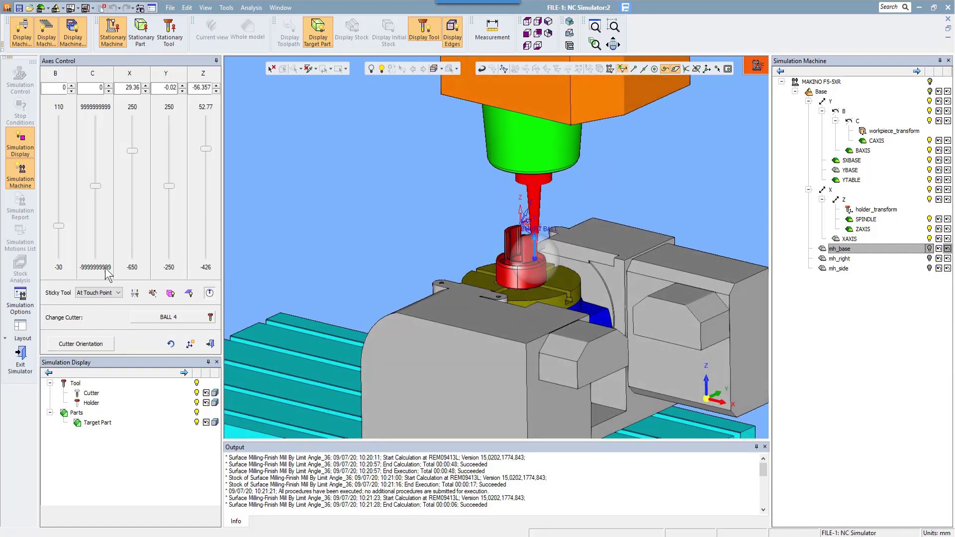
{"action": "left_click_drag", "start_coordinate": [60, 227], "coordinate": [62, 210]}
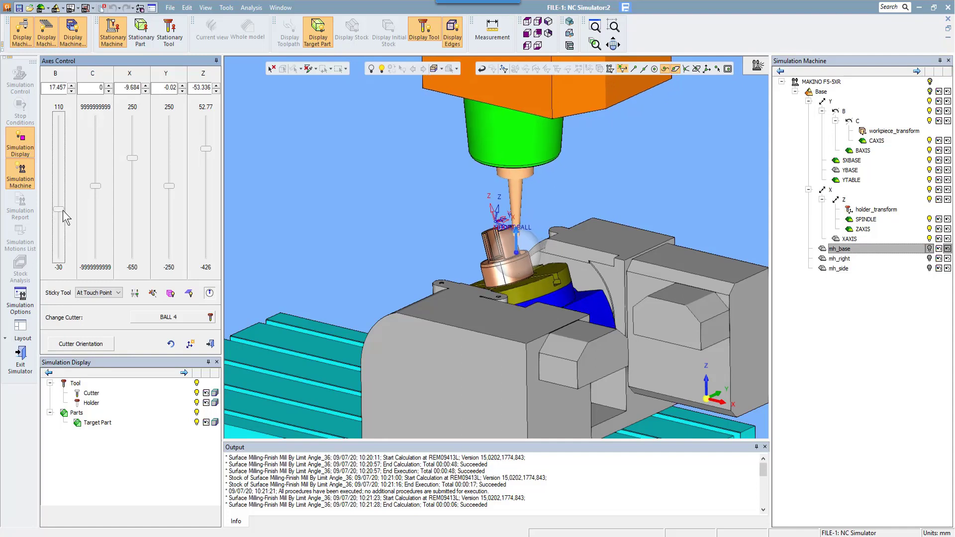
Step: Create a new UCS at the last indicated point from the tilted machine position for New Direction, and save and calculate the procedure
{"action": "left_click", "coordinate": [191, 345]}
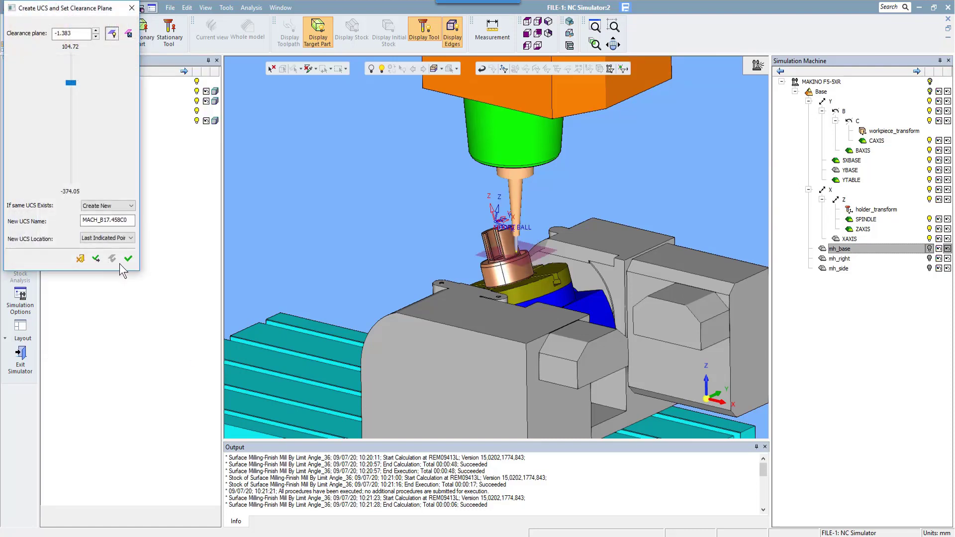
{"action": "left_click", "coordinate": [128, 258]}
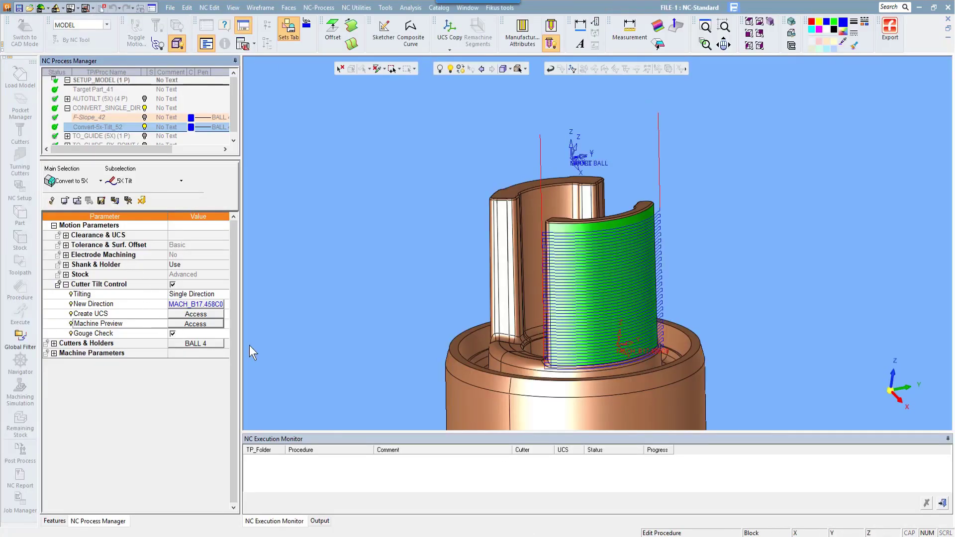
{"action": "right_click", "coordinate": [373, 242]}
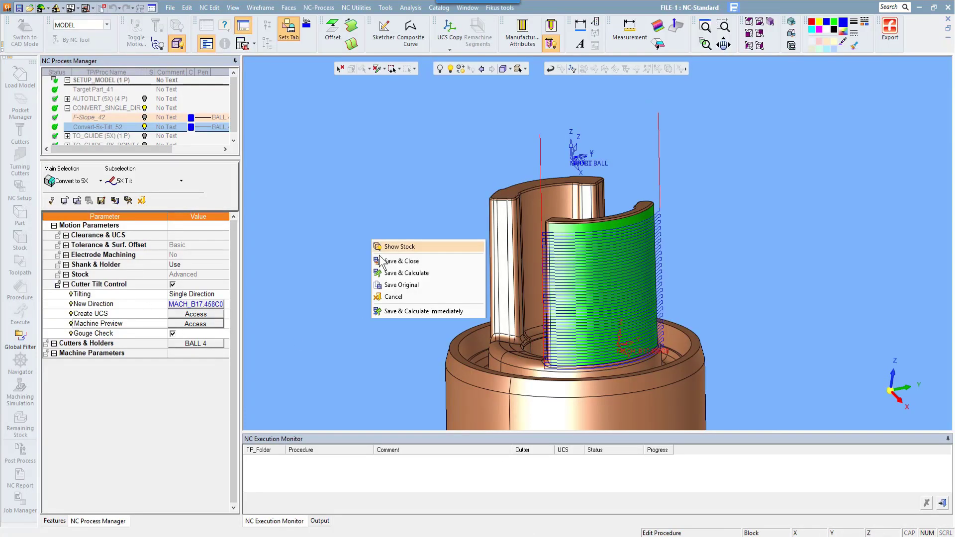
{"action": "left_click", "coordinate": [398, 273]}
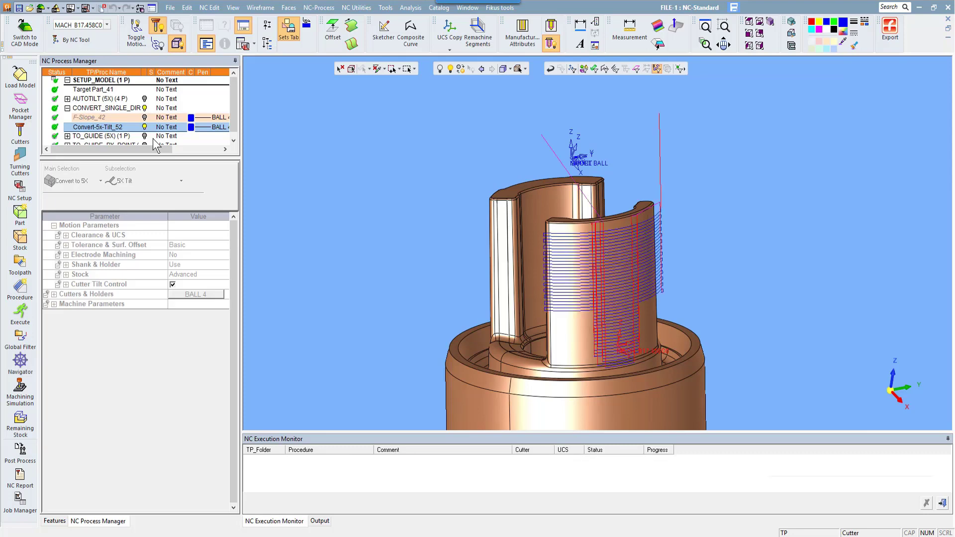
Step: Examine the cutter and holder near the base of the outer wall in the Navigator for the recalculated toolpath, and exit
{"action": "left_click", "coordinate": [28, 354]}
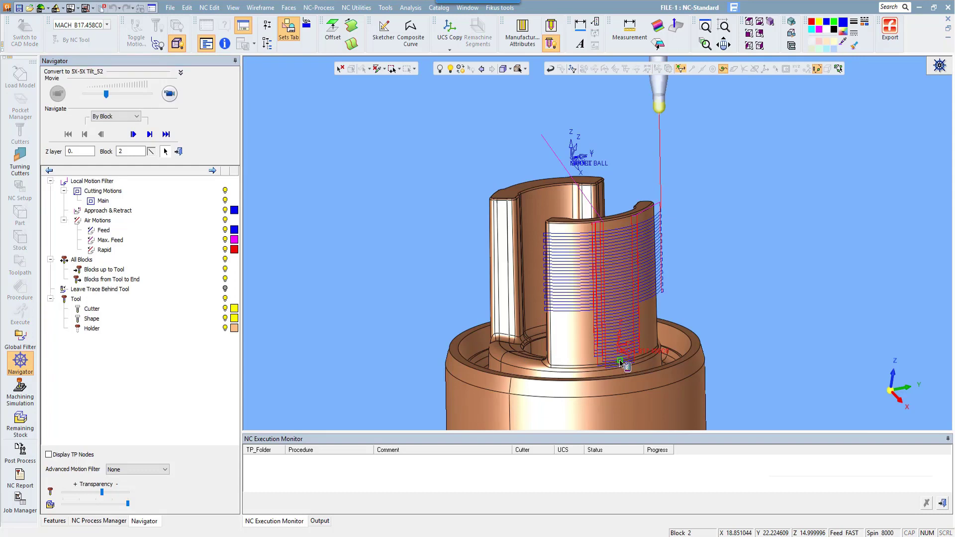
{"action": "left_click", "coordinate": [621, 362]}
{"action": "left_click", "coordinate": [603, 368]}
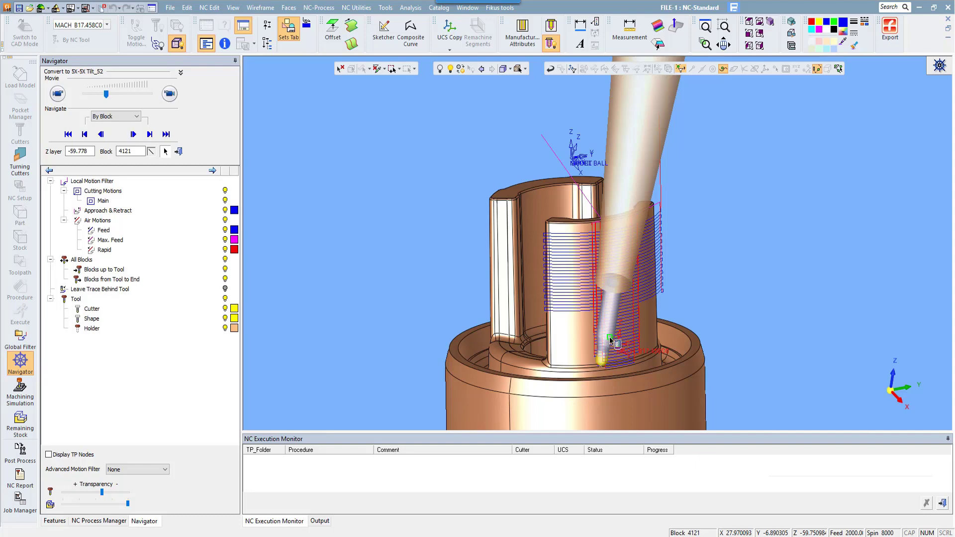
{"action": "middle_click_drag", "start_coordinate": [610, 341], "coordinate": [625, 340]}
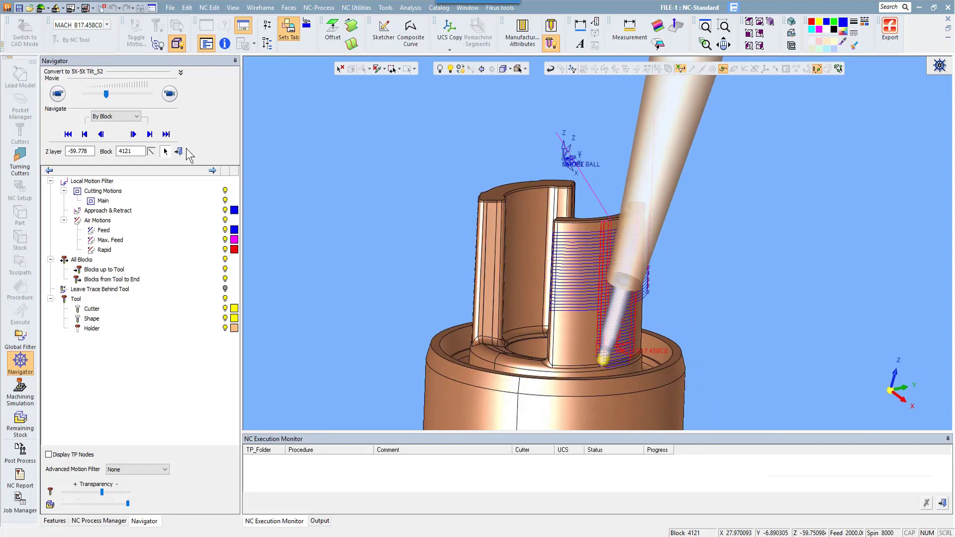
{"action": "left_click", "coordinate": [179, 151]}
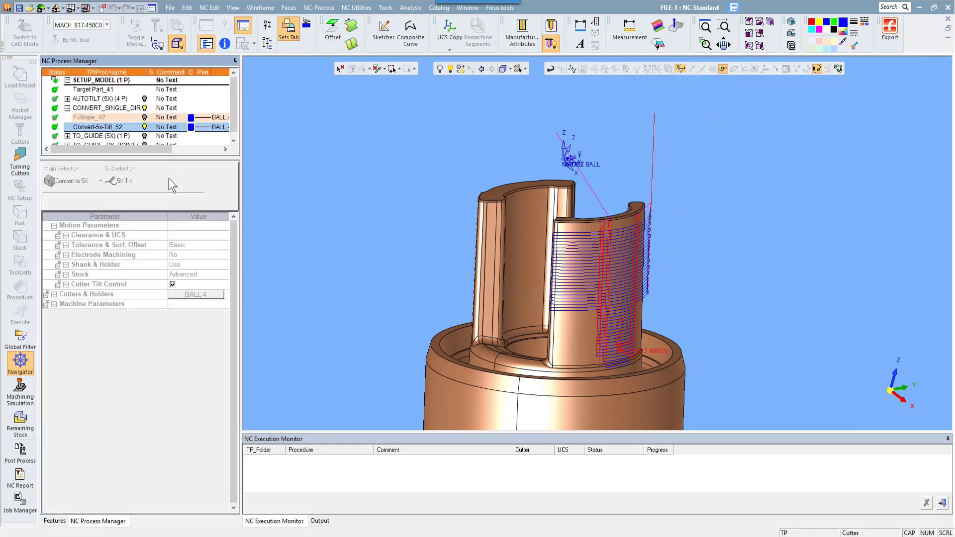
Step: Reopen the Convert-5x-Tilt_52 procedure and look through the UCS choices offered for the tilt's New Direction
{"action": "double_click", "coordinate": [93, 128]}
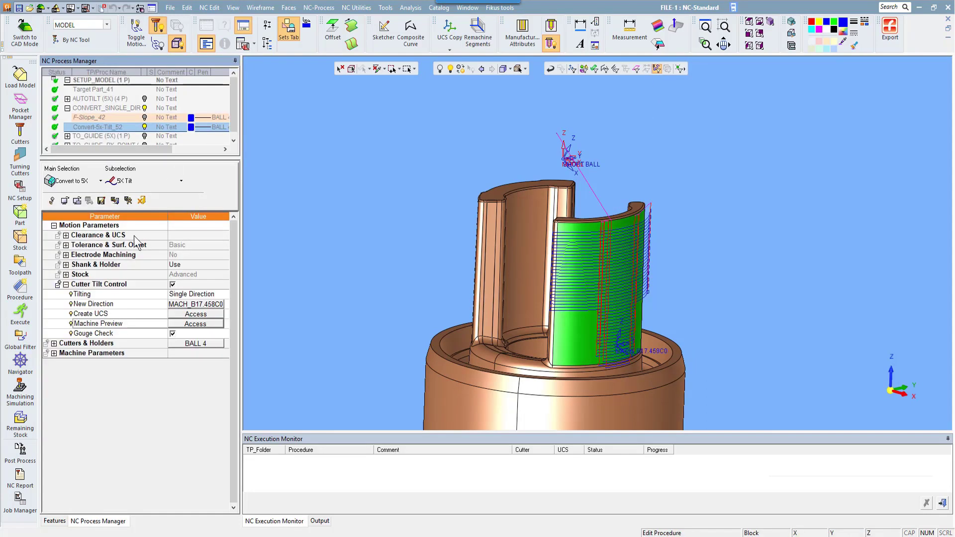
{"action": "left_click", "coordinate": [182, 304]}
{"action": "left_click", "coordinate": [249, 305]}
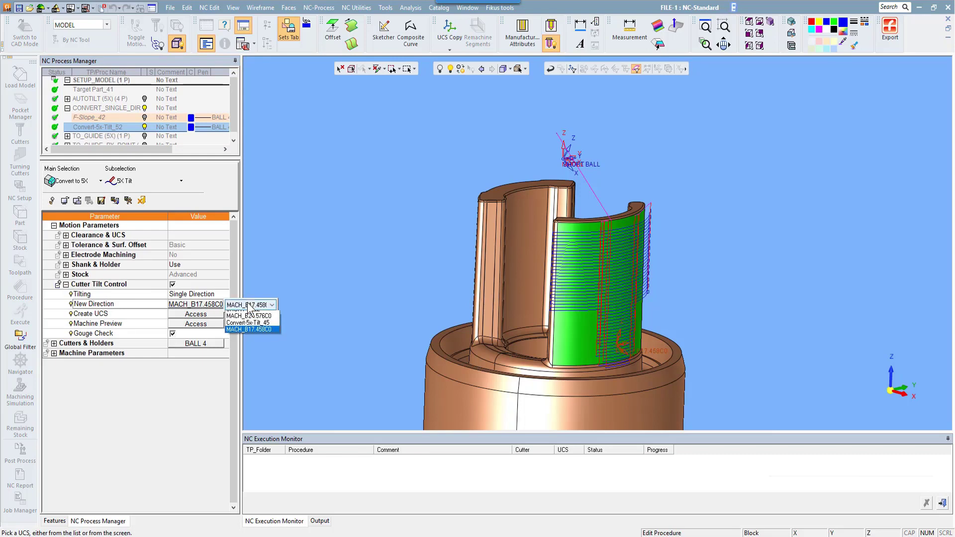
{"action": "left_click", "coordinate": [249, 306]}
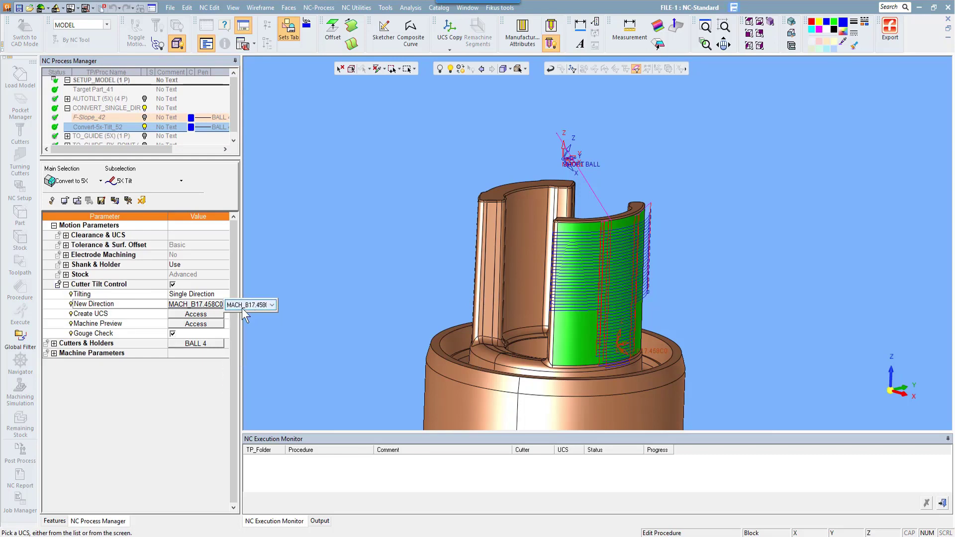
Step: Create a New Direction UCS from the outer wall face near its base with a tilt angle of 41 degrees, and save and calculate the procedure
{"action": "left_click", "coordinate": [123, 323]}
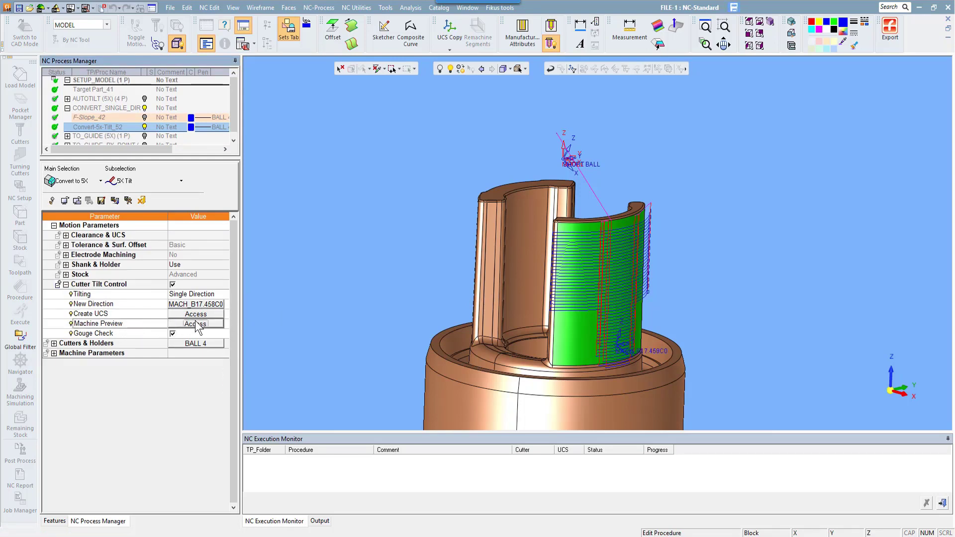
{"action": "left_click", "coordinate": [159, 315]}
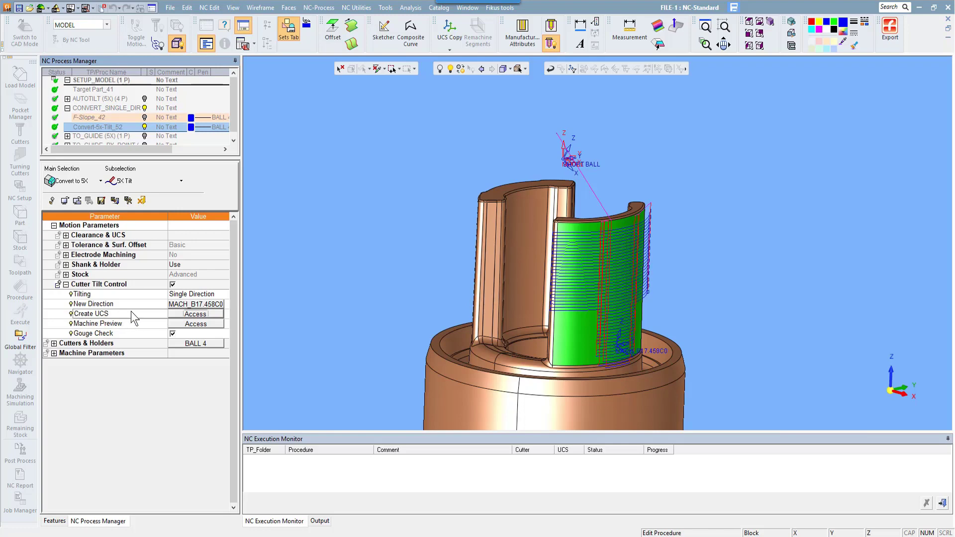
{"action": "left_click", "coordinate": [195, 314]}
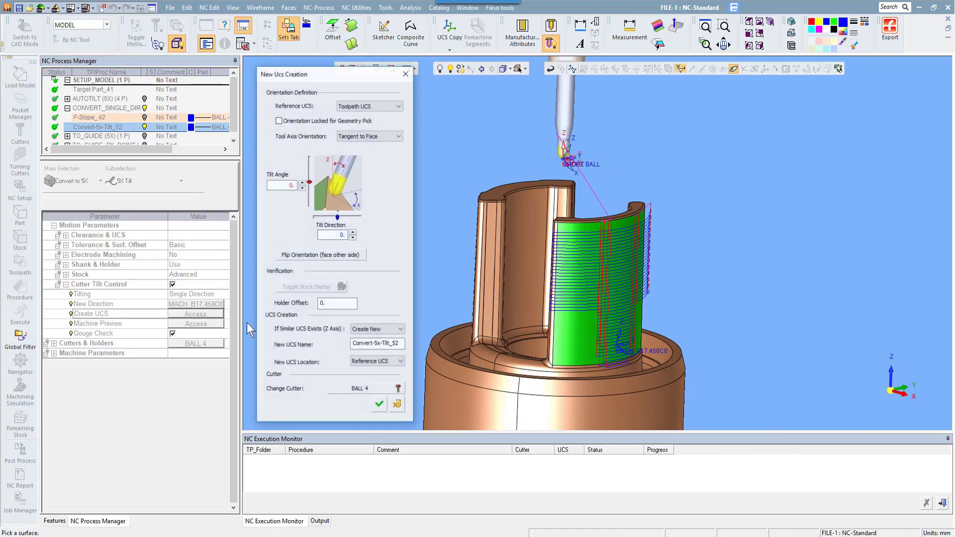
{"action": "left_click", "coordinate": [597, 349]}
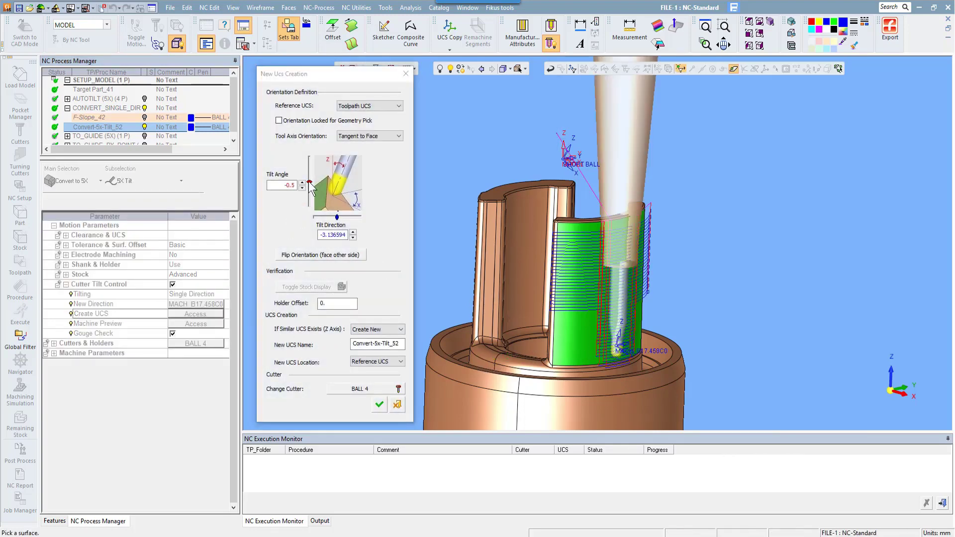
{"action": "left_click_drag", "start_coordinate": [310, 183], "coordinate": [309, 191]}
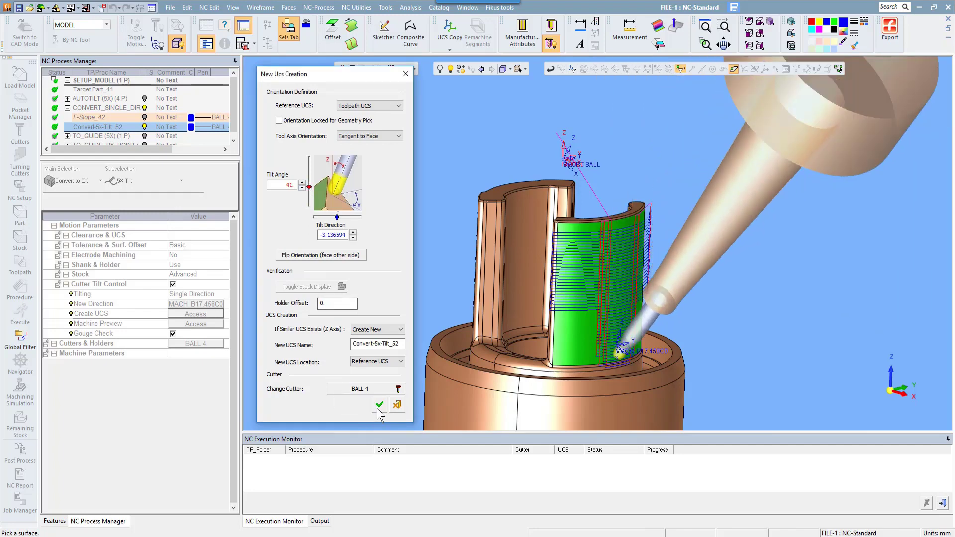
{"action": "left_click", "coordinate": [379, 405]}
{"action": "right_click", "coordinate": [342, 238]}
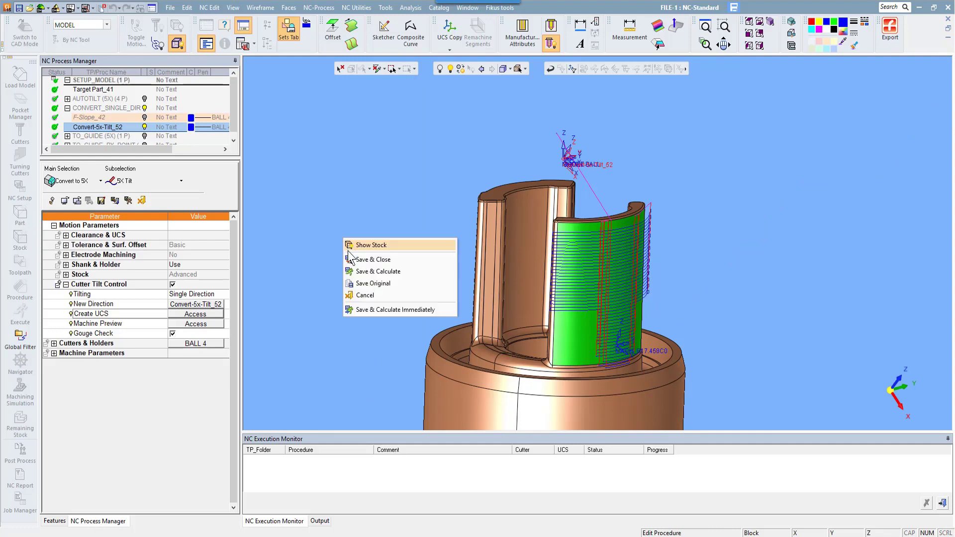
{"action": "left_click", "coordinate": [368, 272]}
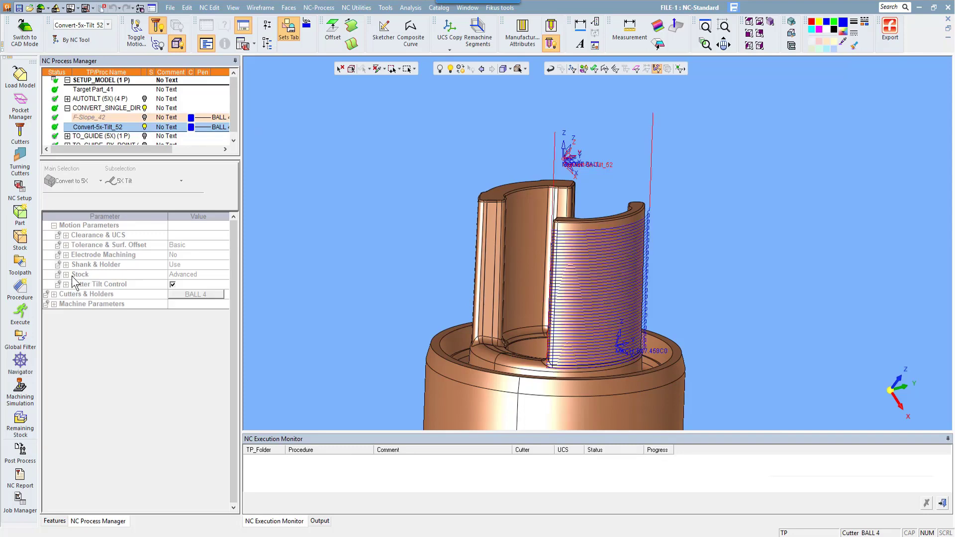
Step: Play the recalculated toolpath in the Navigator to examine the tilted cutter and holder along the outer wall, and exit
{"action": "left_click", "coordinate": [24, 356]}
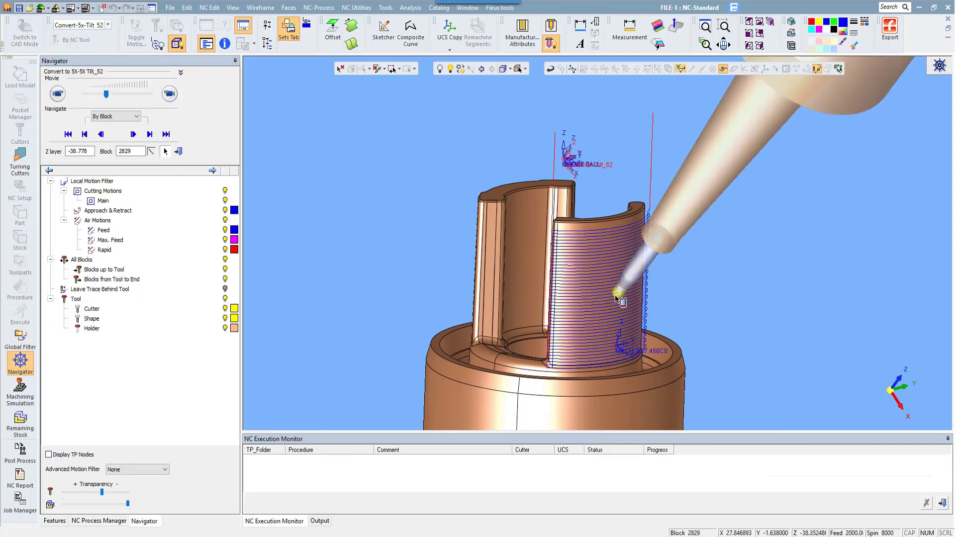
{"action": "scroll", "coordinate": [633, 236], "scroll_direction": "down", "scroll_amount": 5}
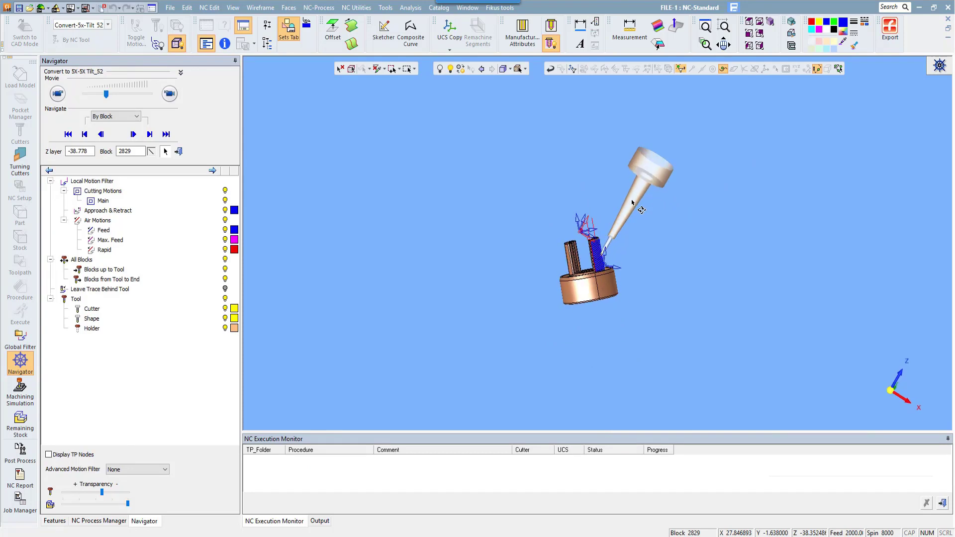
{"action": "left_click", "coordinate": [169, 94]}
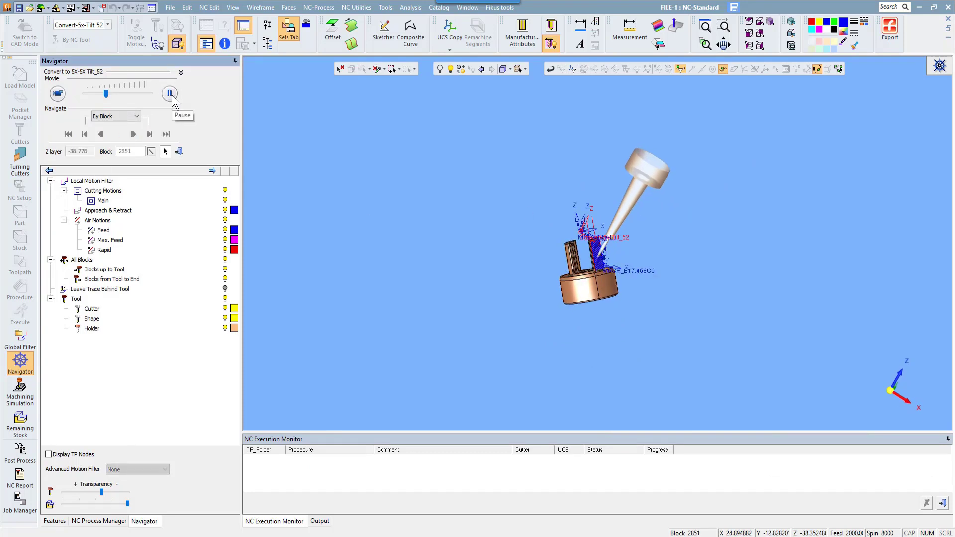
{"action": "scroll", "coordinate": [528, 192], "scroll_direction": "up", "scroll_amount": 5}
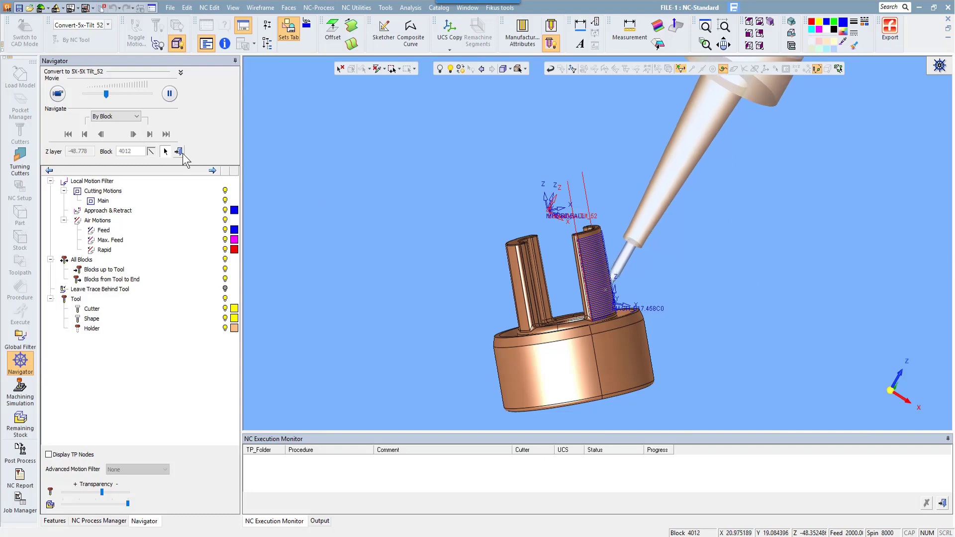
{"action": "left_click", "coordinate": [178, 152]}
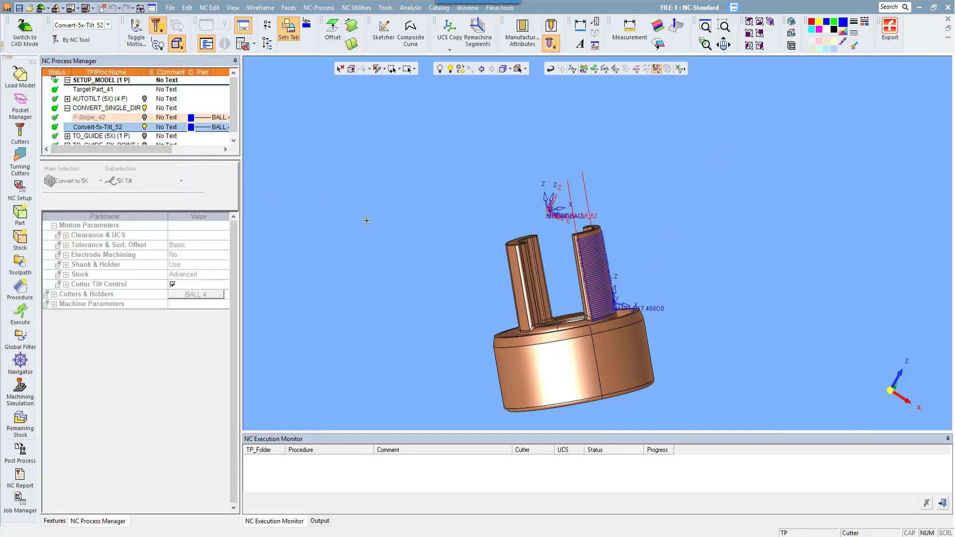
Step: Compare the cutter orientation of the F-Slope_42 procedure with that of Convert-5x-Tilt_52
{"action": "left_click", "coordinate": [773, 21]}
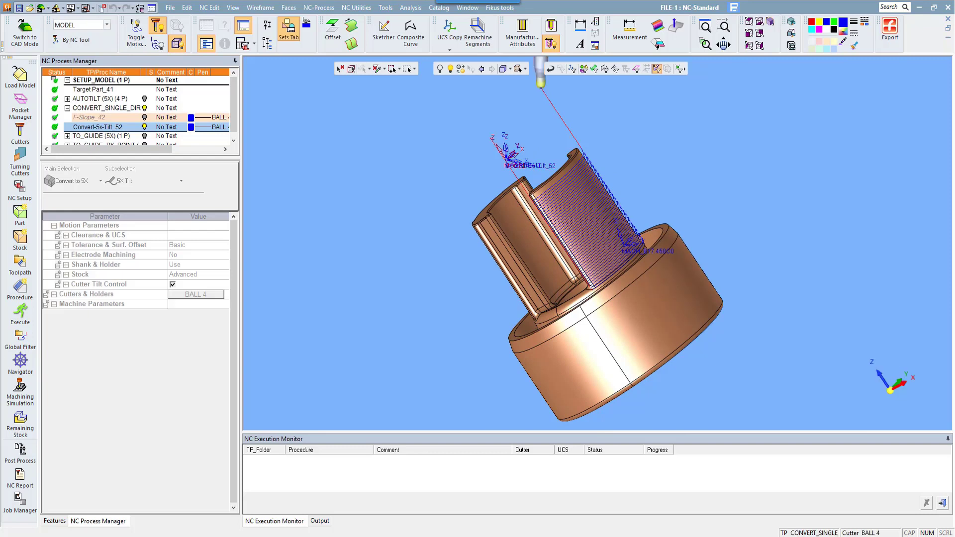
{"action": "left_click", "coordinate": [122, 118]}
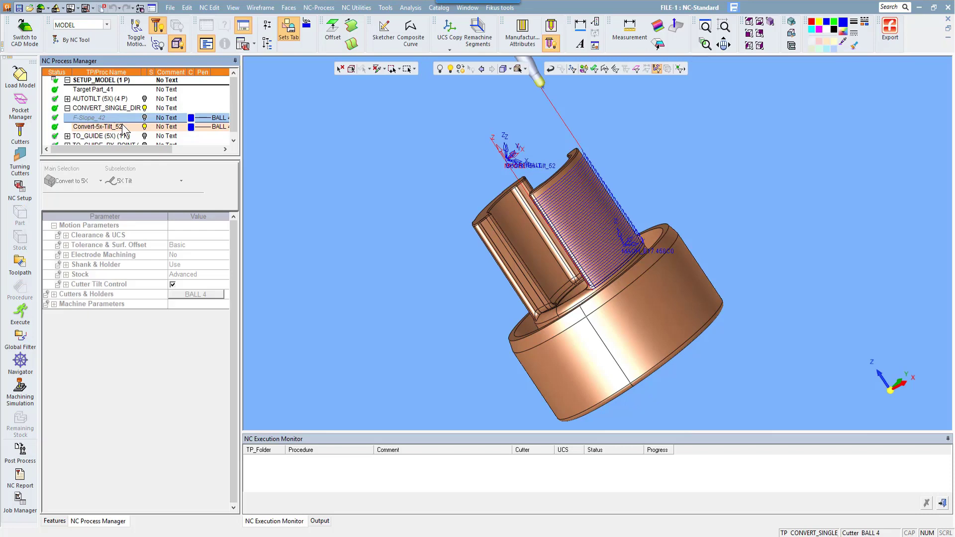
{"action": "left_click", "coordinate": [122, 128]}
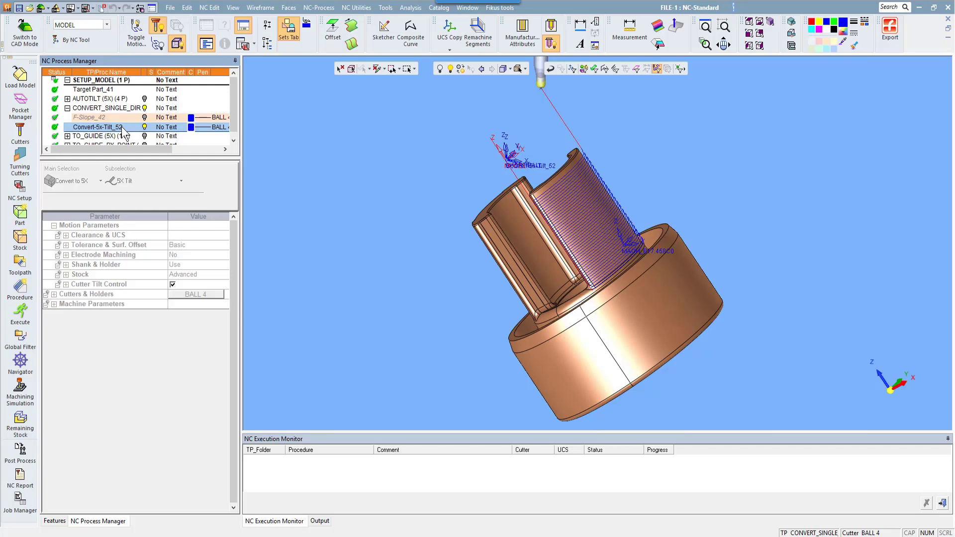
{"action": "left_click", "coordinate": [126, 119]}
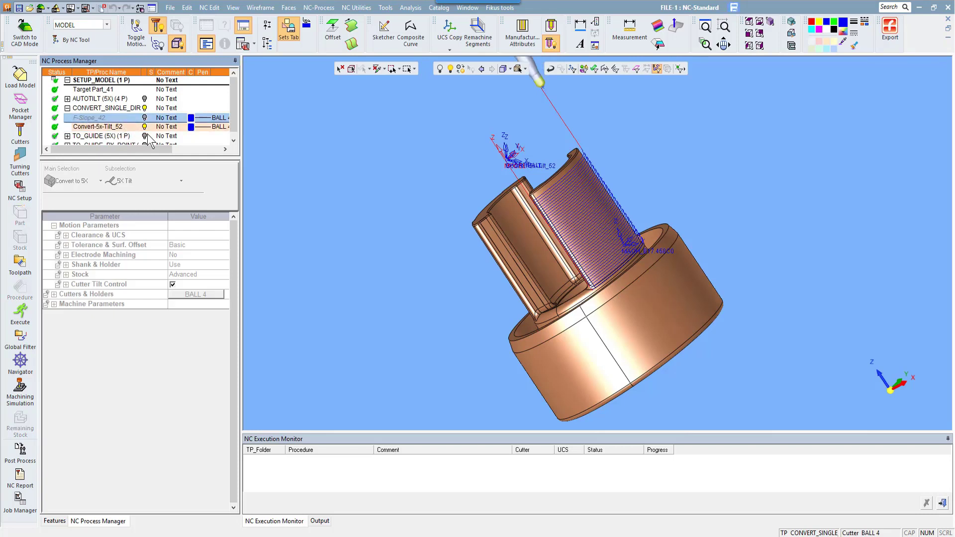
Step: Hide the Convert-5x-Tilt_52 toolpath, collapse its folder and expand the TO_GUIDE folder
{"action": "left_click", "coordinate": [146, 129]}
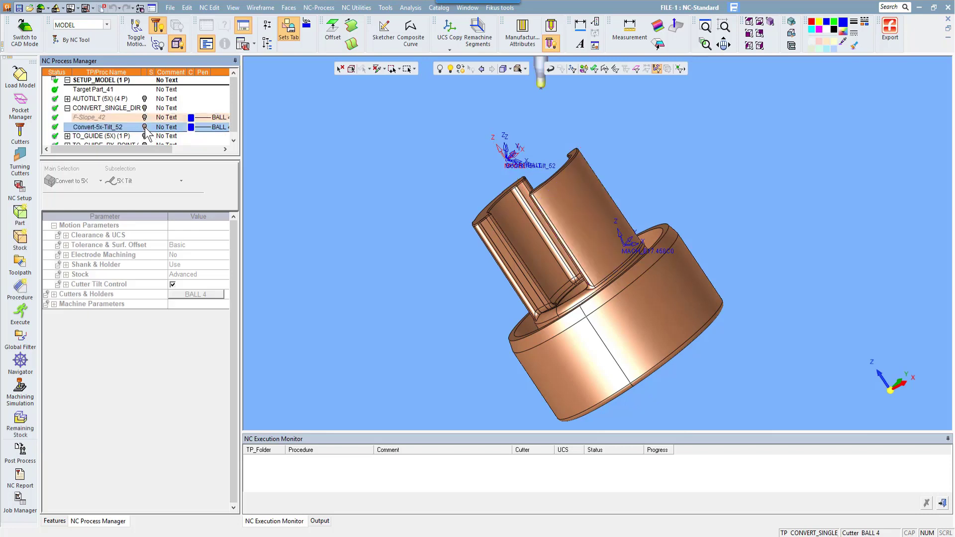
{"action": "left_click", "coordinate": [68, 108]}
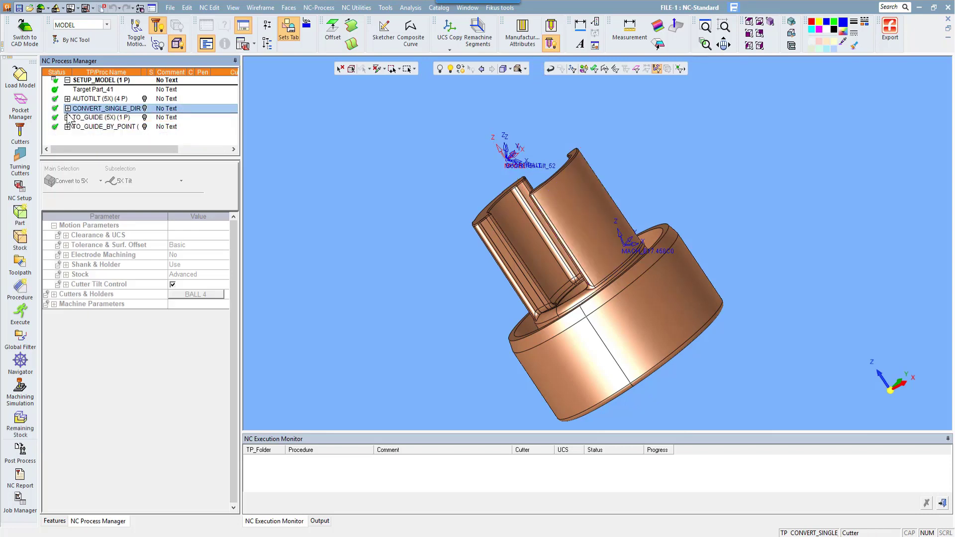
{"action": "left_click", "coordinate": [67, 117]}
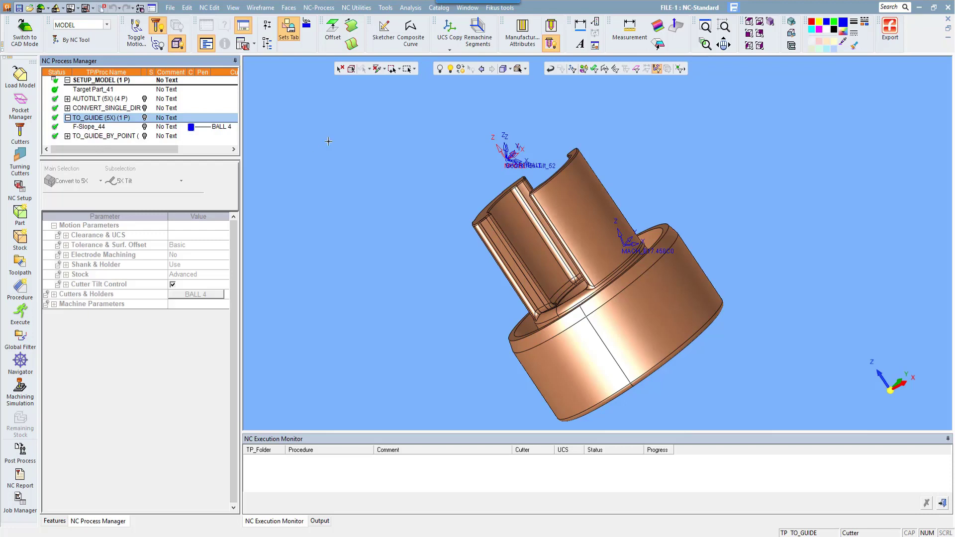
Step: Hide the SHORT BALL, MACH_B17.458C0 and Convert-5x-Tilt_52 coordinate systems in the UCS Manager
{"action": "left_click", "coordinate": [574, 69]}
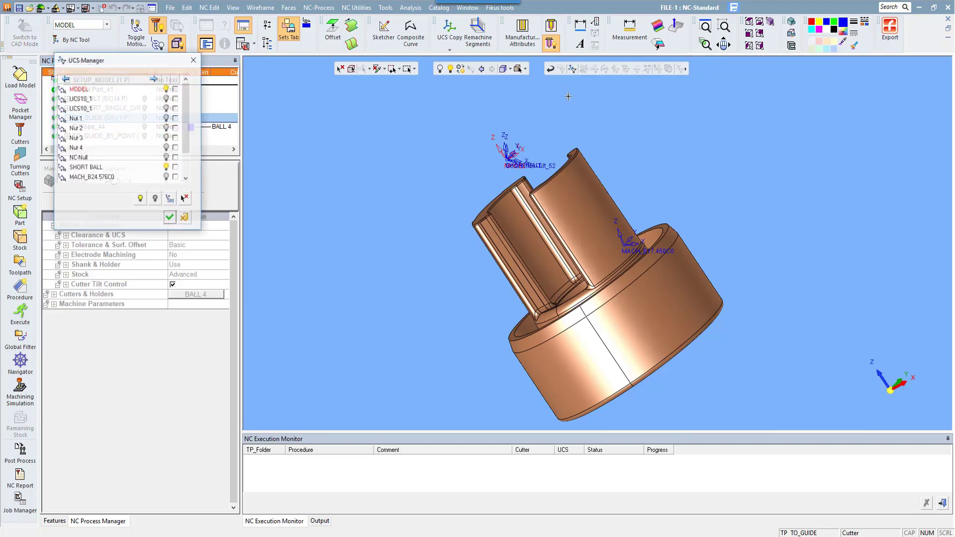
{"action": "left_click", "coordinate": [166, 167]}
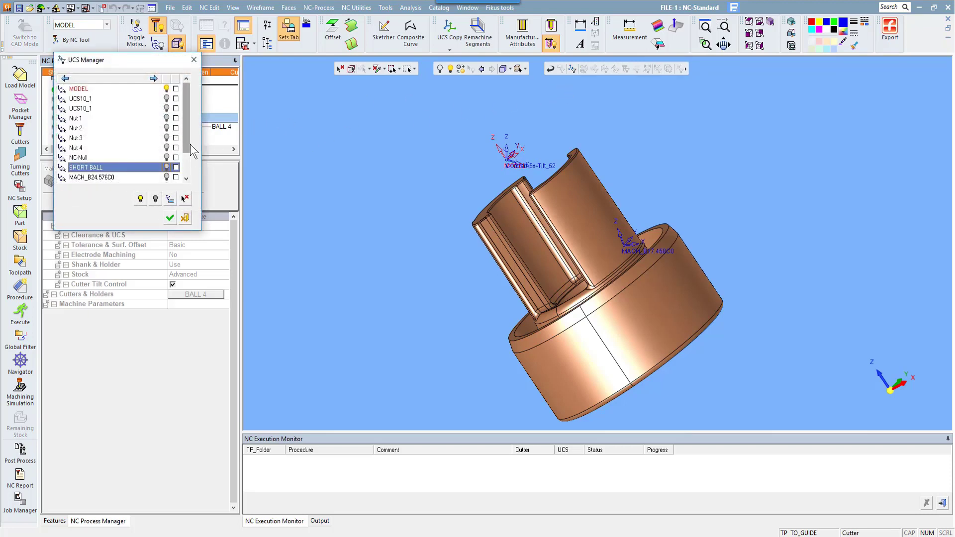
{"action": "left_click", "coordinate": [188, 164]}
{"action": "left_click", "coordinate": [166, 167]}
{"action": "left_click", "coordinate": [166, 177]}
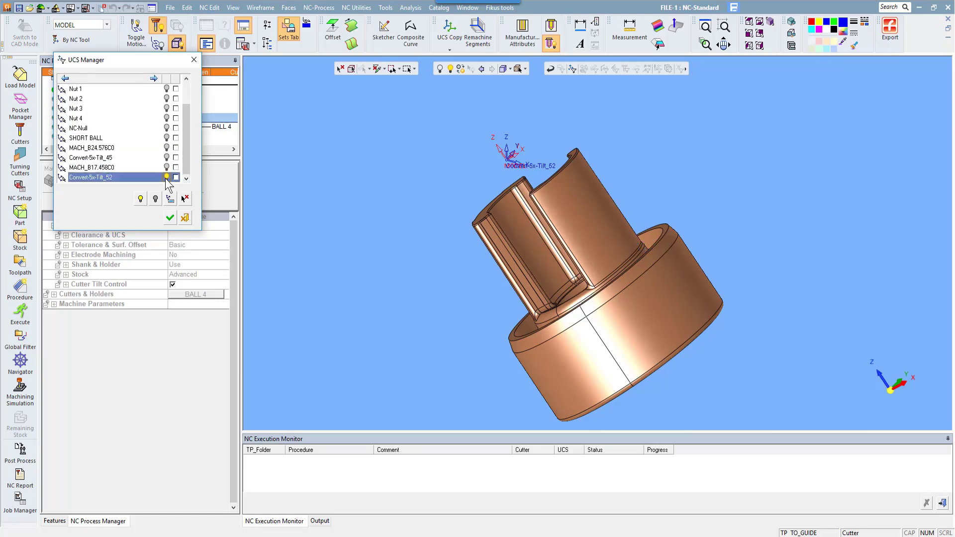
{"action": "left_click", "coordinate": [170, 218]}
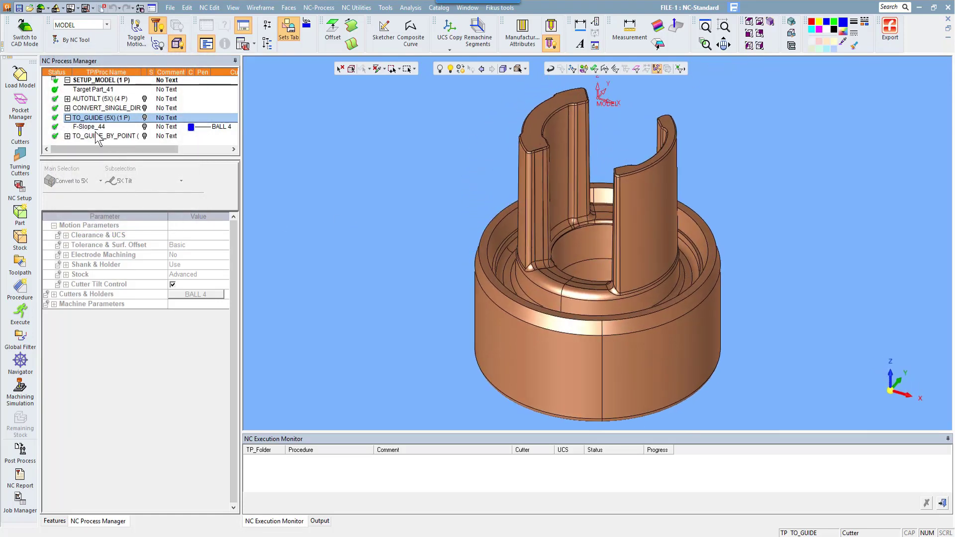
Step: Show the F-Slope_44 toolpath and the GUIDE CURVE1 set
{"action": "left_click", "coordinate": [144, 127]}
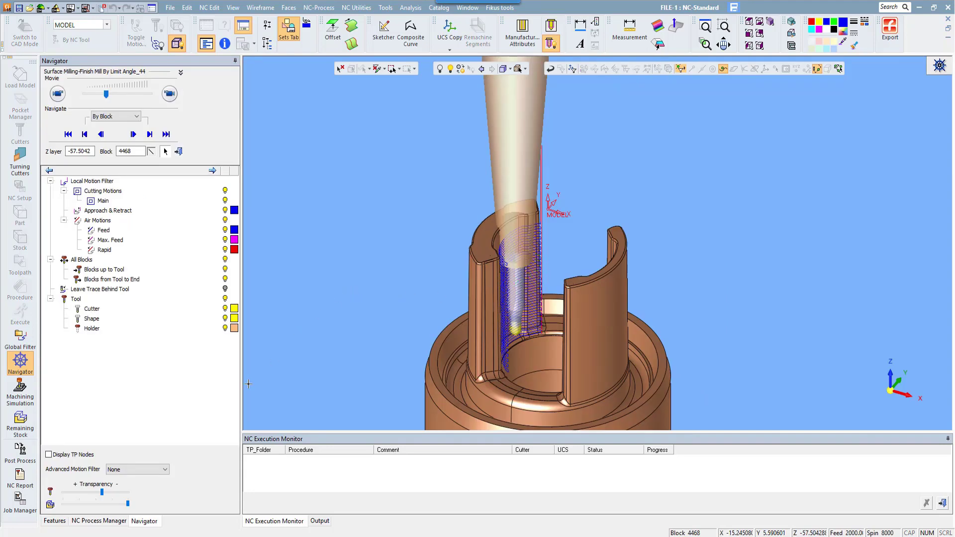
{"action": "left_click", "coordinate": [54, 521]}
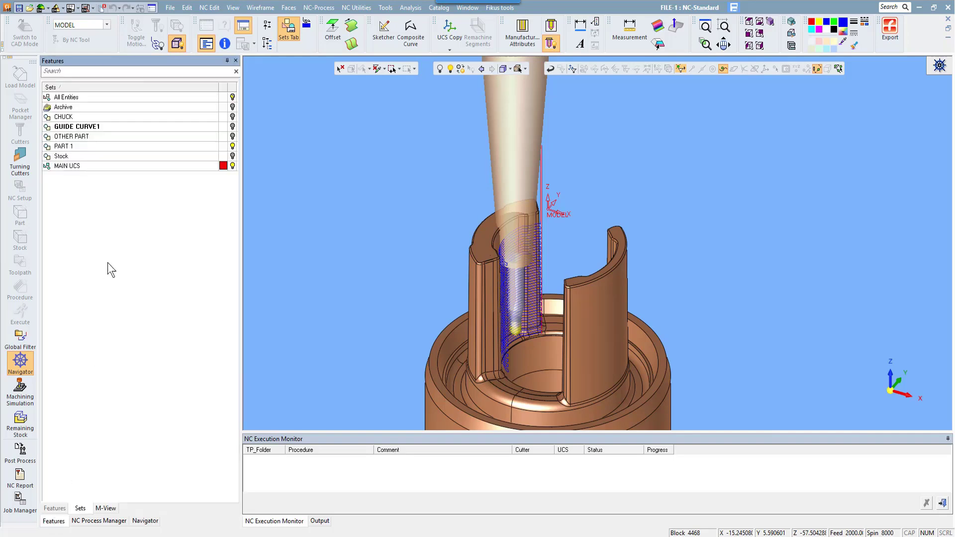
{"action": "left_click", "coordinate": [232, 127]}
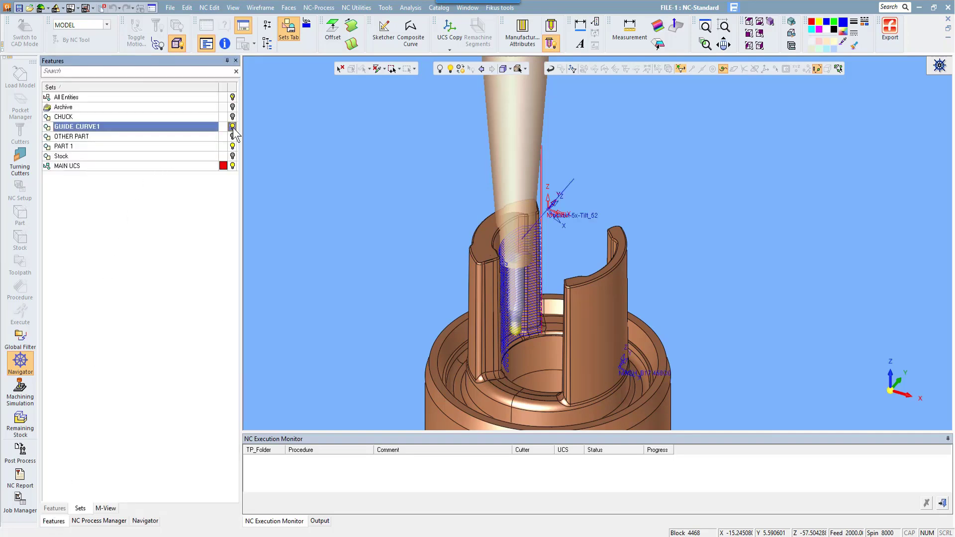
{"action": "middle_click_drag", "start_coordinate": [591, 299], "coordinate": [556, 229]}
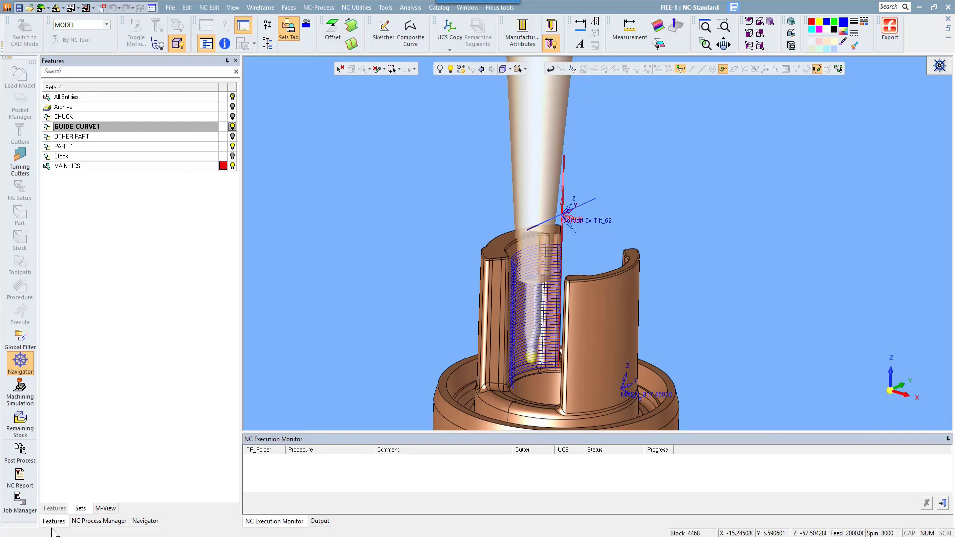
Step: Examine the cutter and holder near the base of the inner wall along the F-Slope_44 toolpath in the Navigator, and exit
{"action": "left_click", "coordinate": [99, 521]}
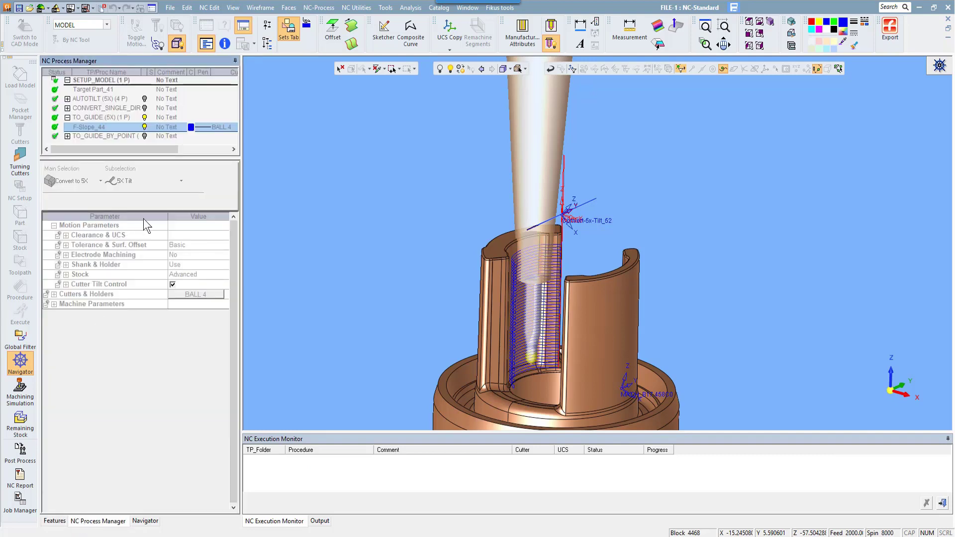
{"action": "left_click", "coordinate": [13, 372]}
{"action": "right_click", "coordinate": [12, 371]}
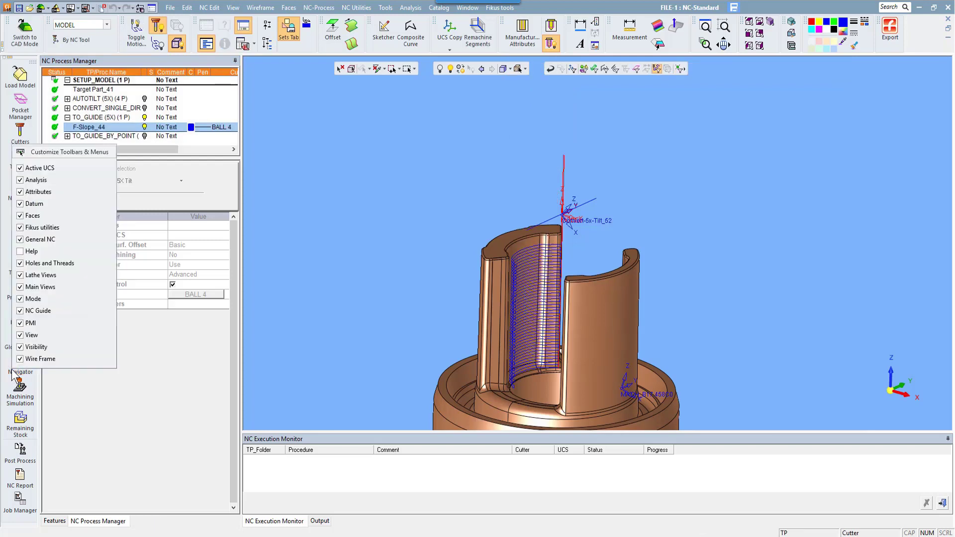
{"action": "left_click", "coordinate": [346, 258]}
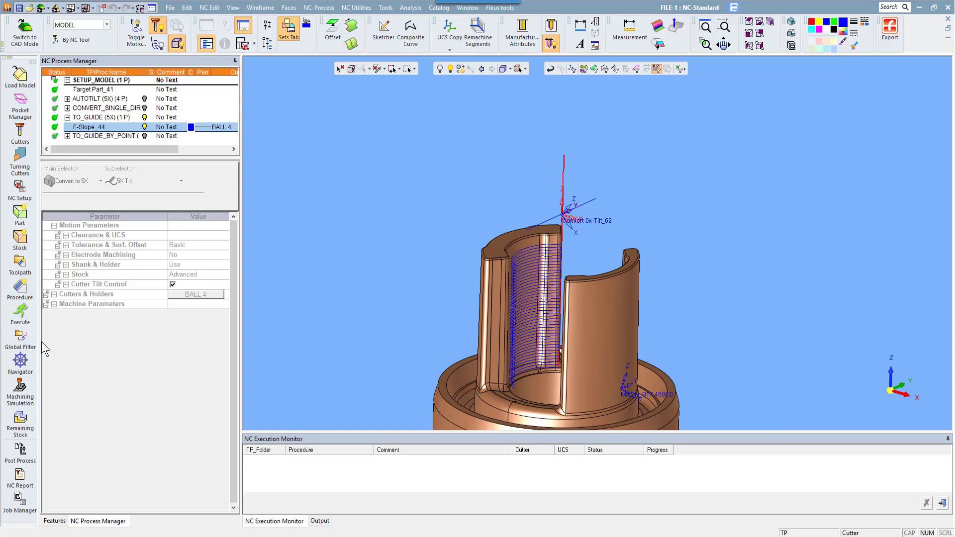
{"action": "left_click", "coordinate": [20, 362]}
{"action": "left_click", "coordinate": [537, 362]}
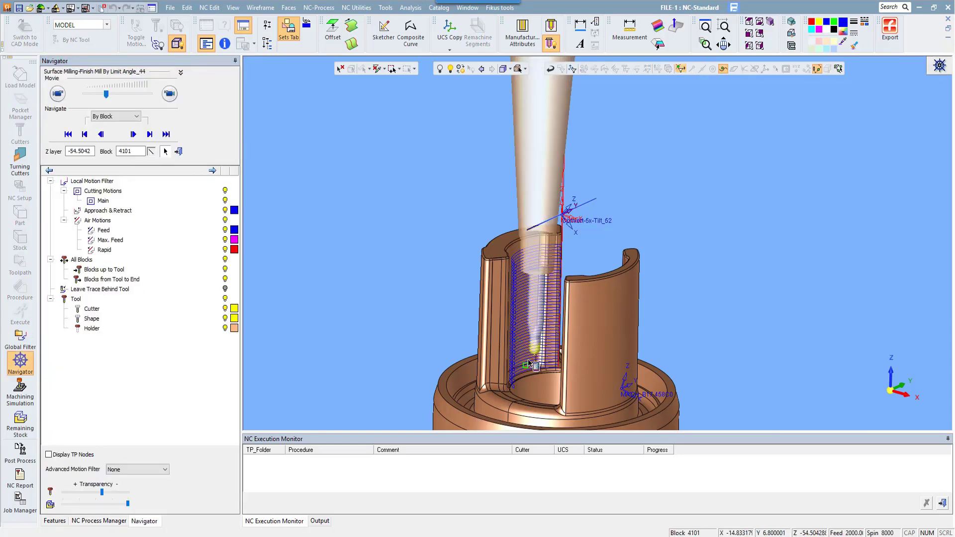
{"action": "mouse_move", "coordinate": [525, 362]}
{"action": "middle_mouse_down"}
{"action": "mouse_move", "coordinate": [506, 391]}
{"action": "mouse_move", "coordinate": [528, 355]}
{"action": "middle_mouse_up"}
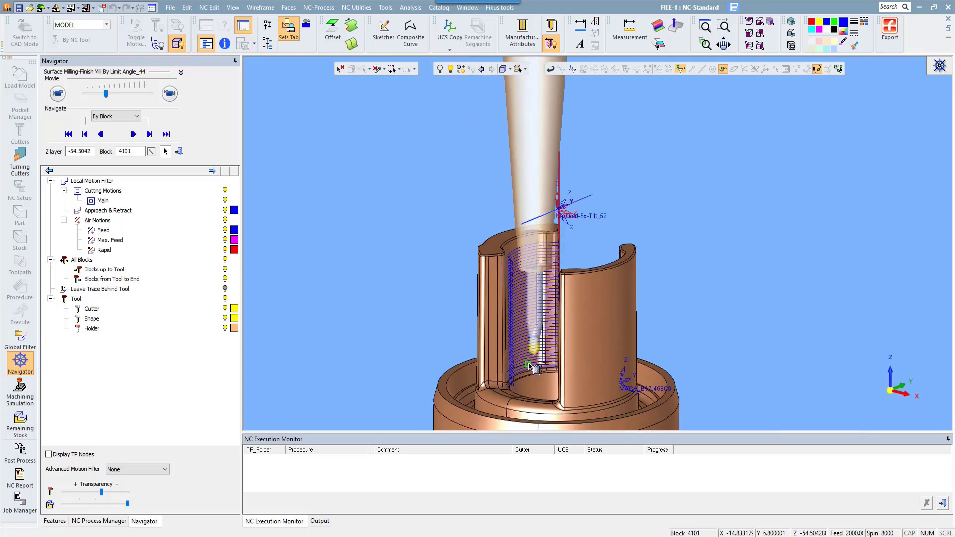
{"action": "left_click", "coordinate": [527, 356]}
{"action": "middle_click_drag", "start_coordinate": [526, 307], "coordinate": [570, 294]}
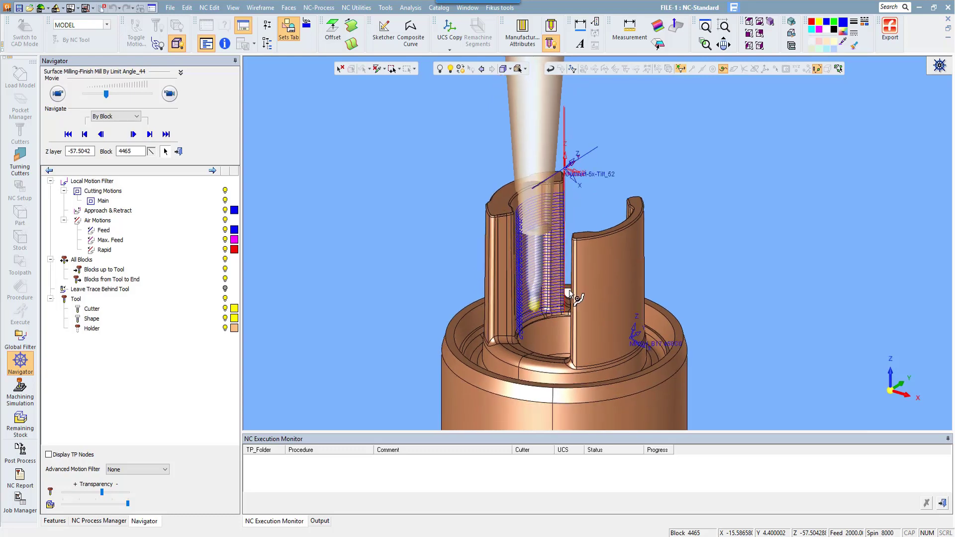
{"action": "left_click", "coordinate": [178, 151]}
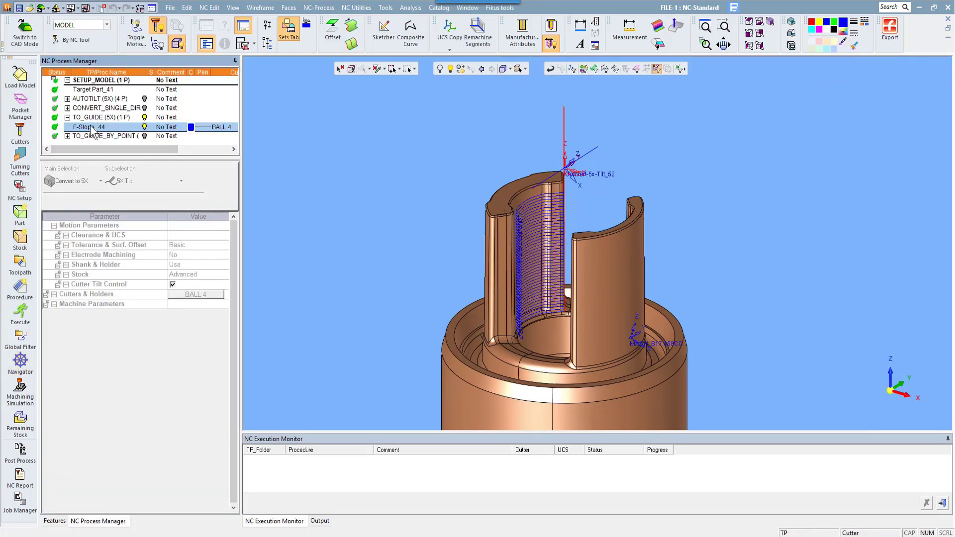
Step: Add a Convert to 5X procedure with 5X Tilt after F-Slope_44 and set its tilting to To Guide
{"action": "left_click", "coordinate": [21, 287]}
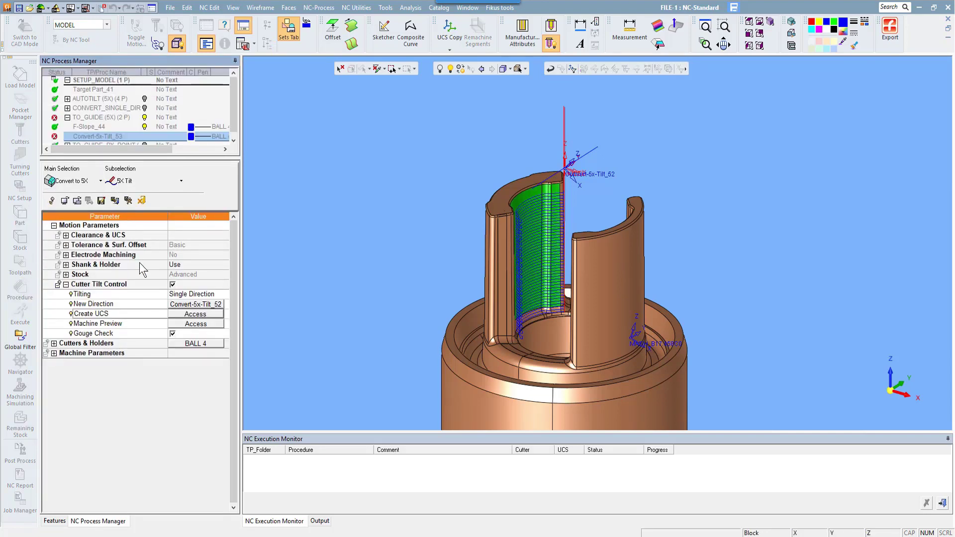
{"action": "left_click", "coordinate": [188, 295]}
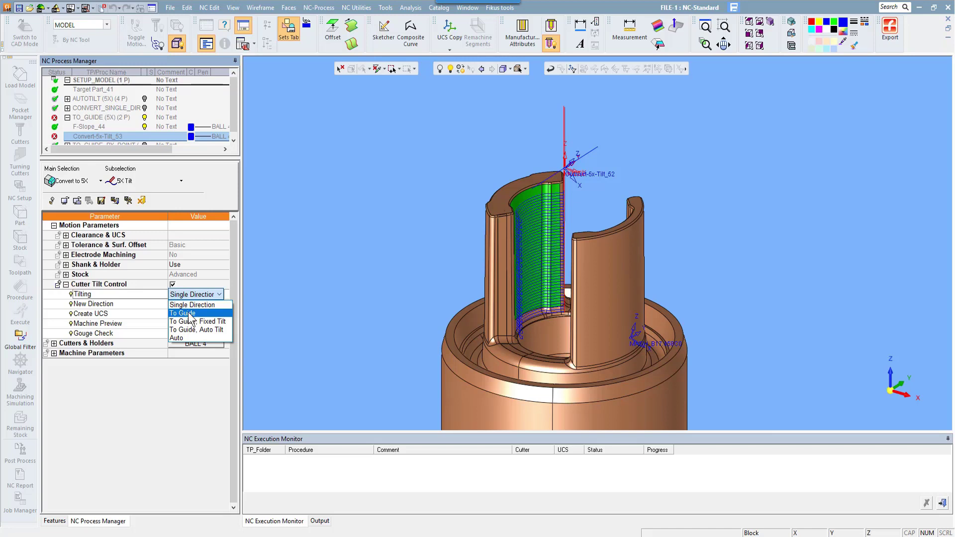
{"action": "left_click", "coordinate": [192, 314]}
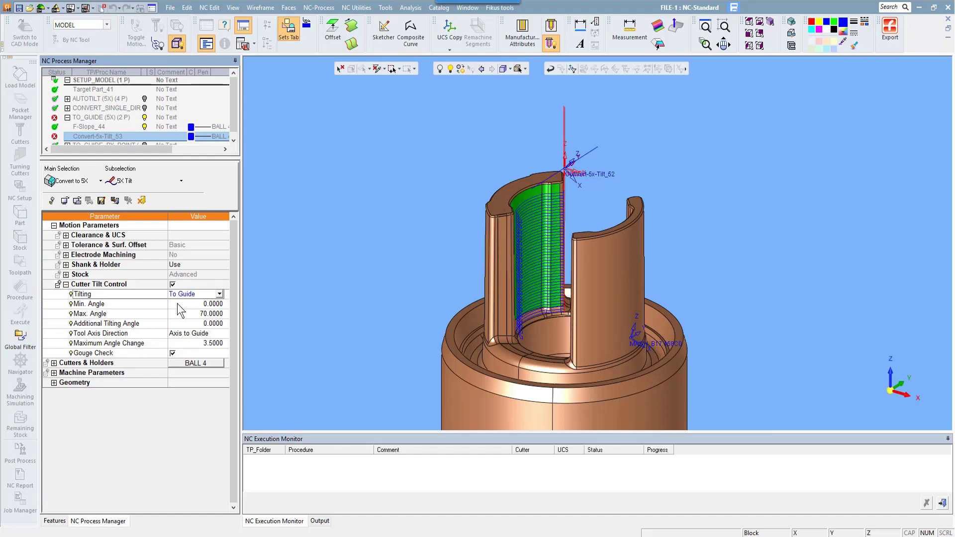
Step: Set the procedure's maximum tilt angle to 50 and its additional tilting angle to 5
{"action": "left_click", "coordinate": [178, 303]}
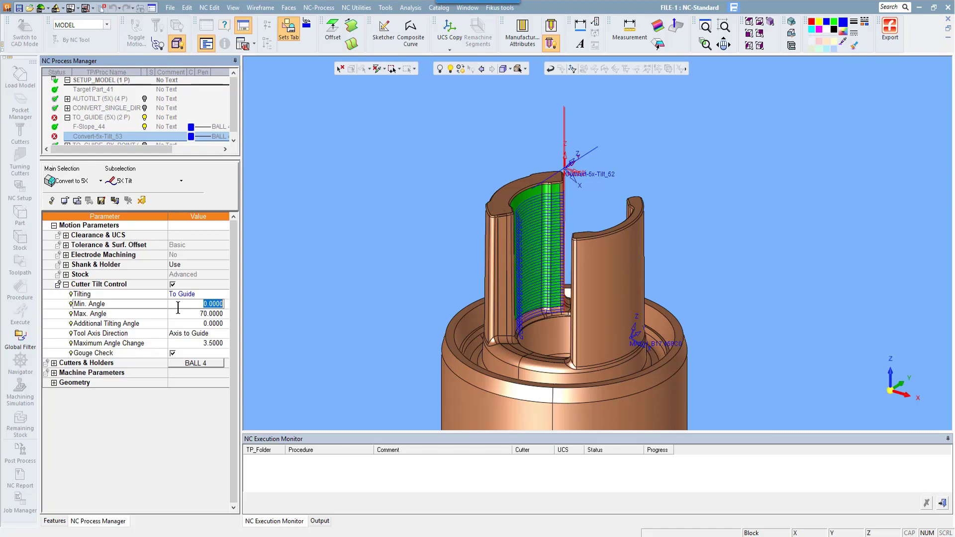
{"action": "left_click", "coordinate": [182, 314]}
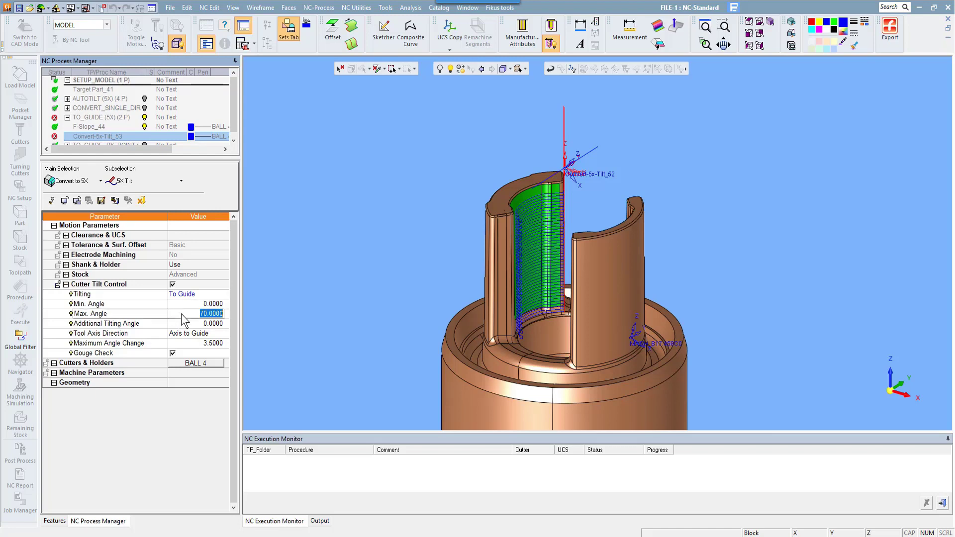
{"action": "type", "text": "50"}
{"action": "key", "text": "Return"}
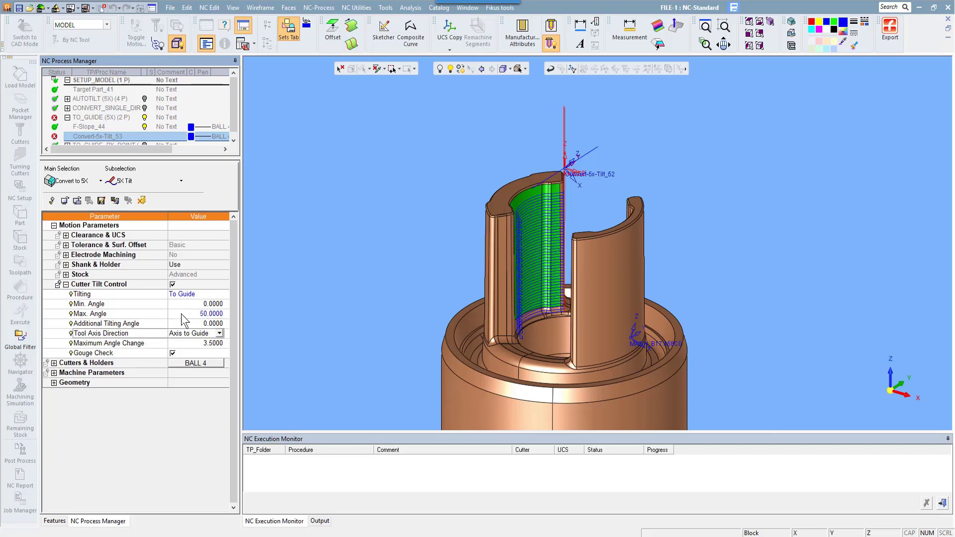
{"action": "left_click", "coordinate": [180, 323]}
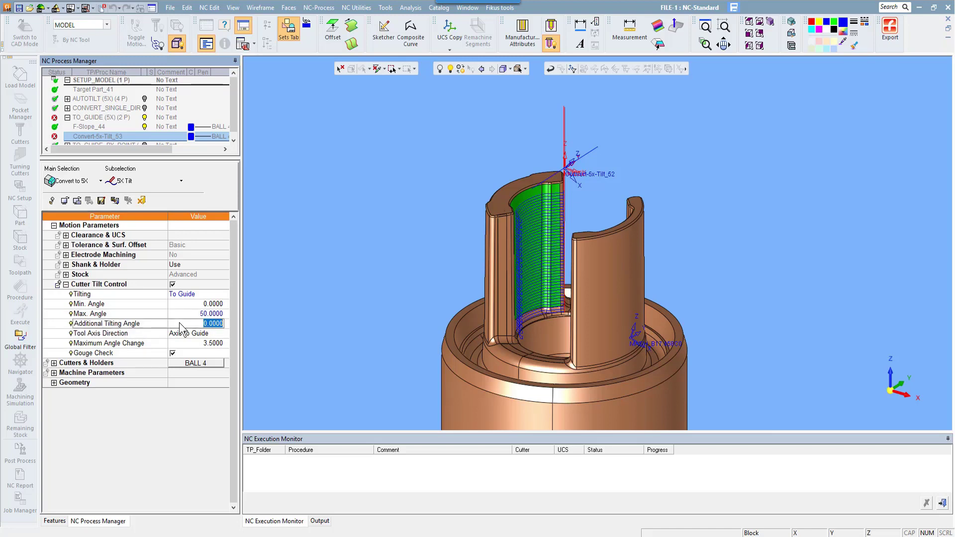
{"action": "type", "text": "50"}
{"action": "key", "text": "Return"}
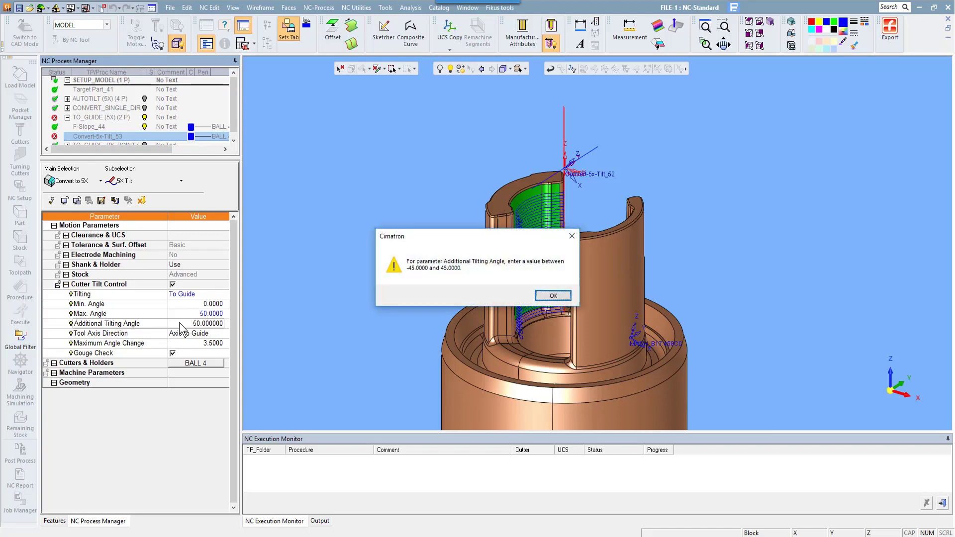
{"action": "left_click", "coordinate": [553, 296]}
{"action": "type", "text": "5"}
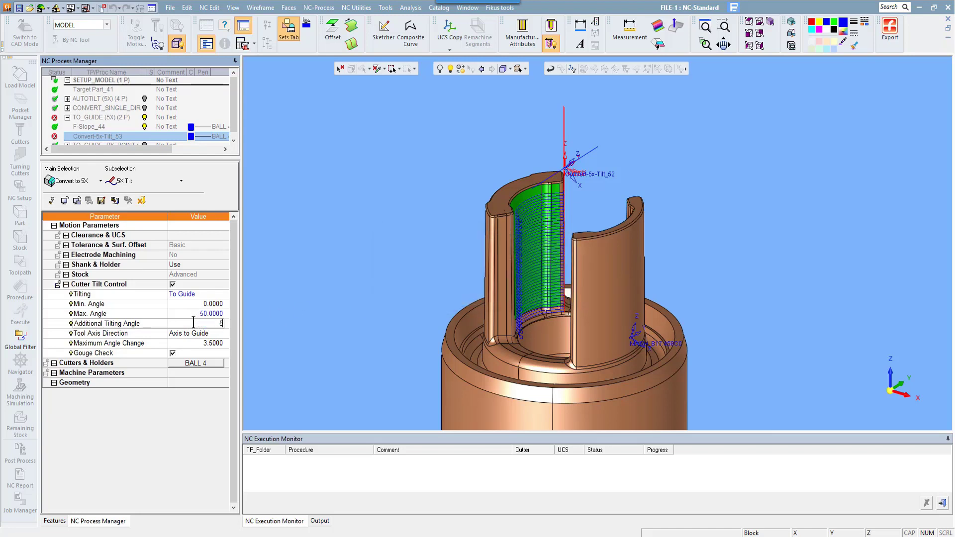
{"action": "key", "text": "Return"}
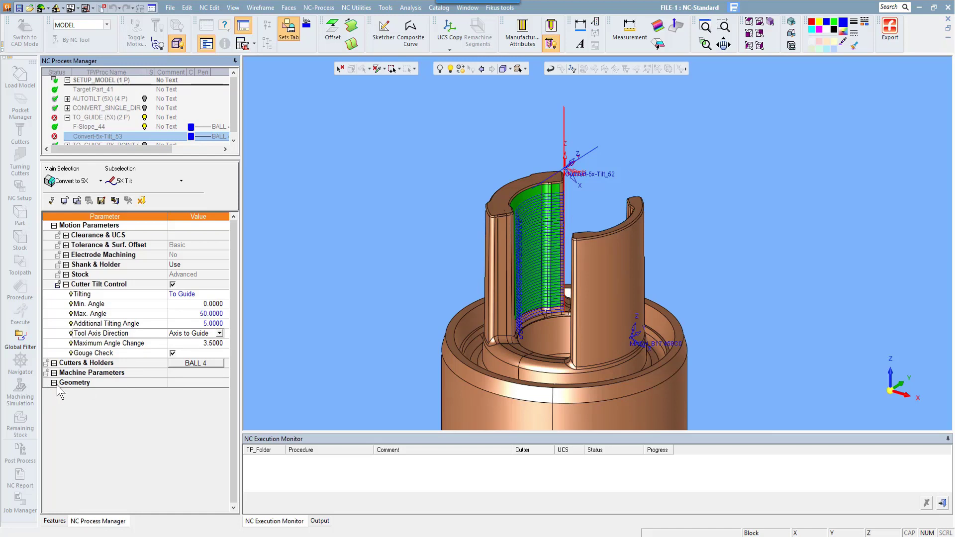
Step: Assign the straight guide line above the part as the guiding contour, then save and calculate the procedure
{"action": "left_click", "coordinate": [56, 387]}
{"action": "left_click", "coordinate": [54, 383]}
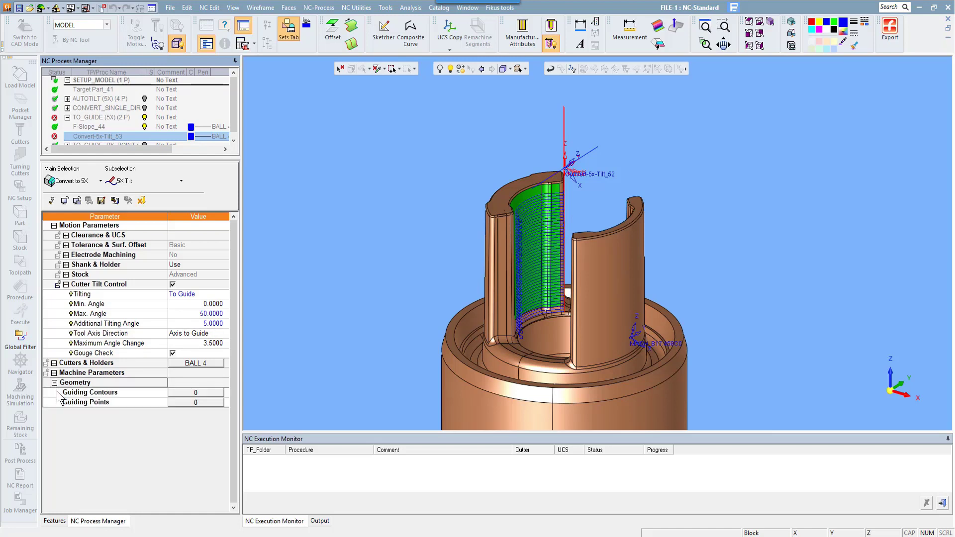
{"action": "left_click", "coordinate": [86, 396]}
{"action": "left_click", "coordinate": [115, 403]}
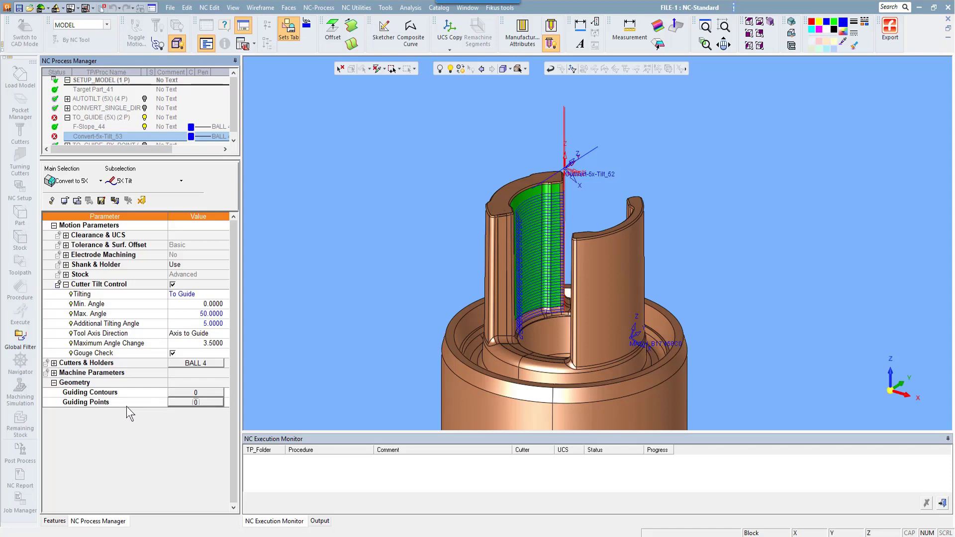
{"action": "left_click", "coordinate": [189, 393]}
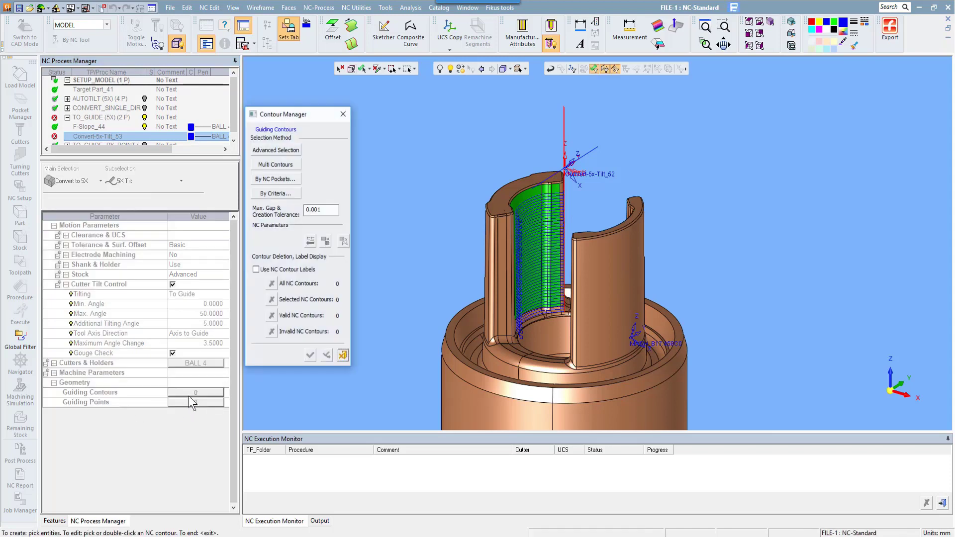
{"action": "left_click", "coordinate": [592, 151]}
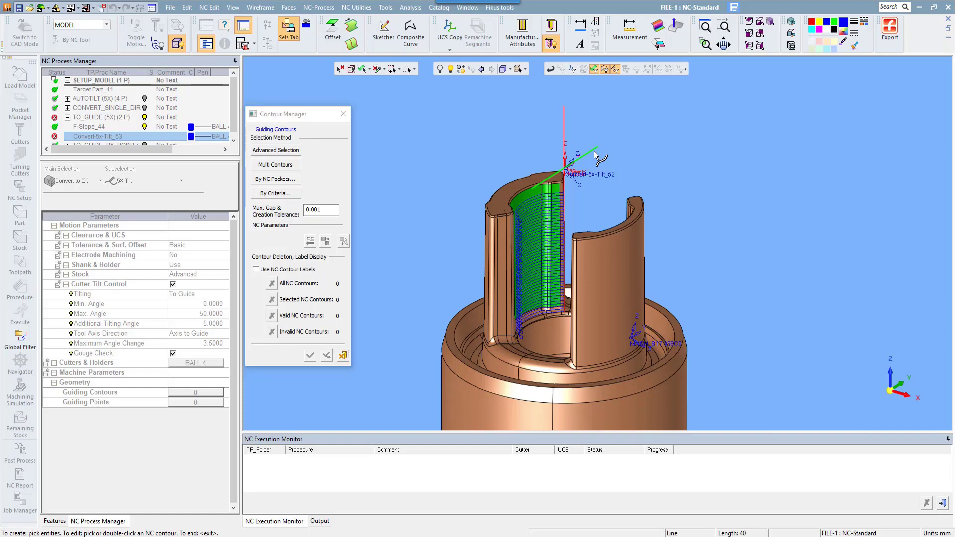
{"action": "left_click", "coordinate": [485, 189]}
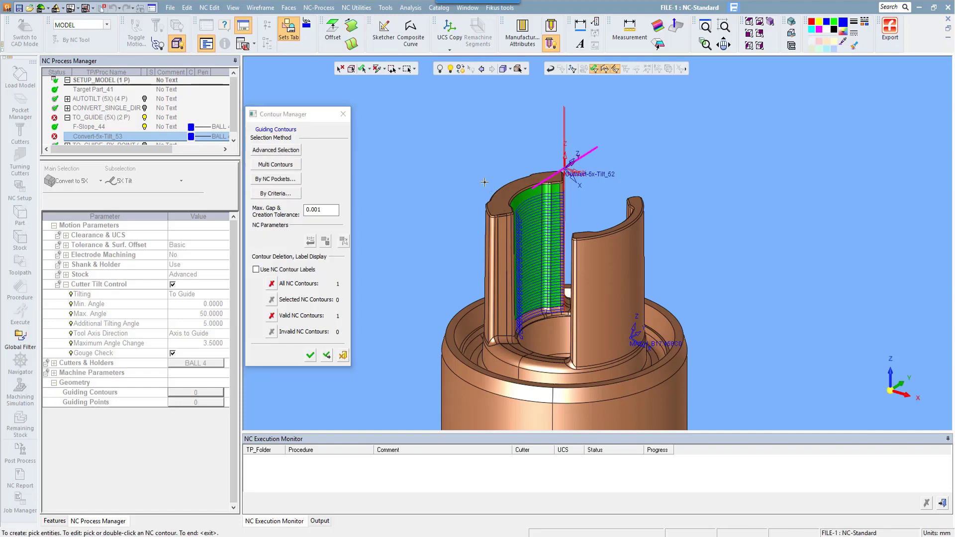
{"action": "left_click", "coordinate": [310, 356]}
{"action": "middle_click", "coordinate": [317, 227]}
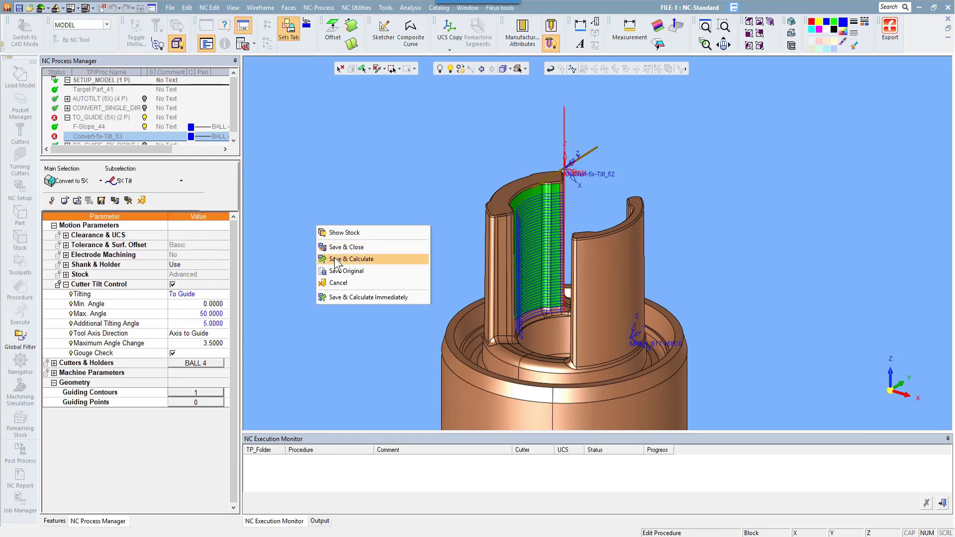
{"action": "left_click", "coordinate": [335, 259]}
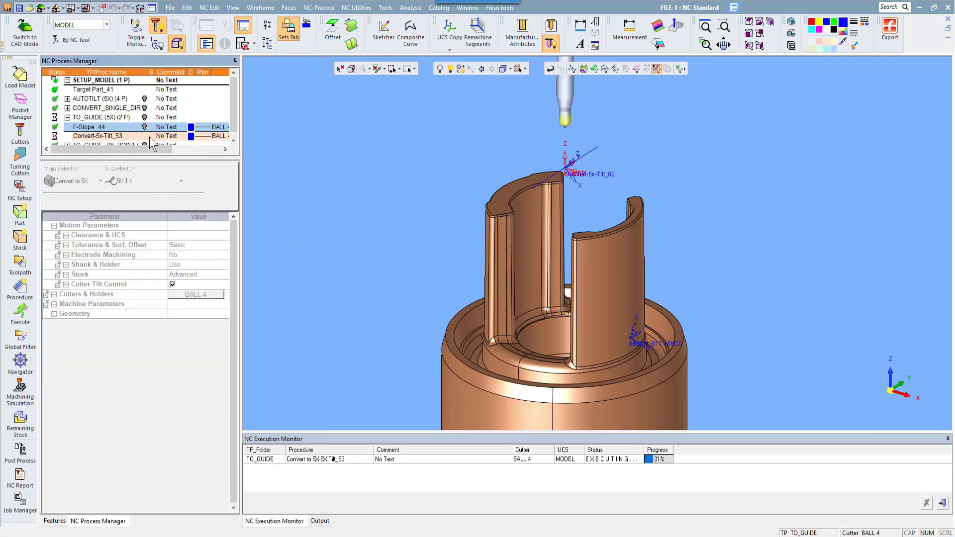
Step: Examine the cutter and holder tilt near the base, middle and top of the Convert-5x-Tilt_53 toolpath in the Navigator
{"action": "left_click", "coordinate": [101, 138]}
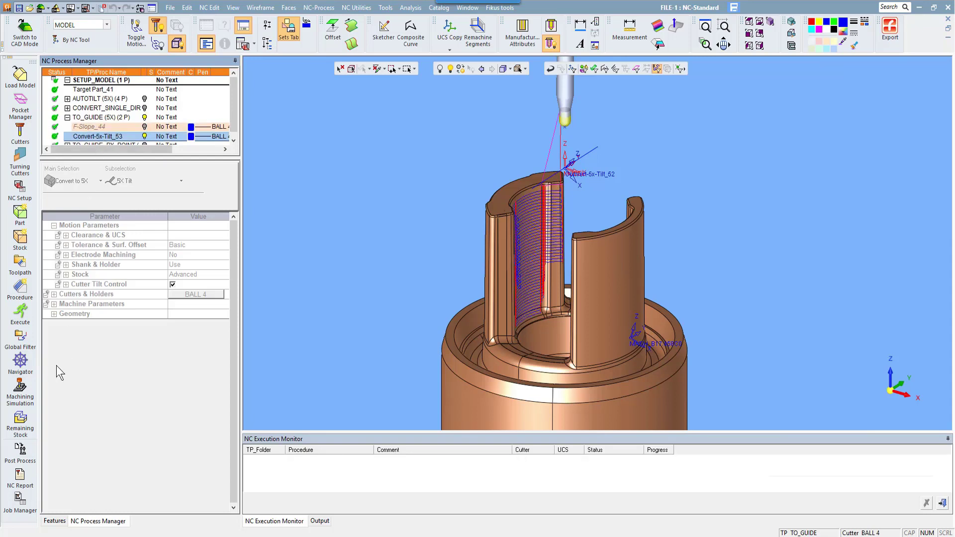
{"action": "left_click", "coordinate": [20, 362]}
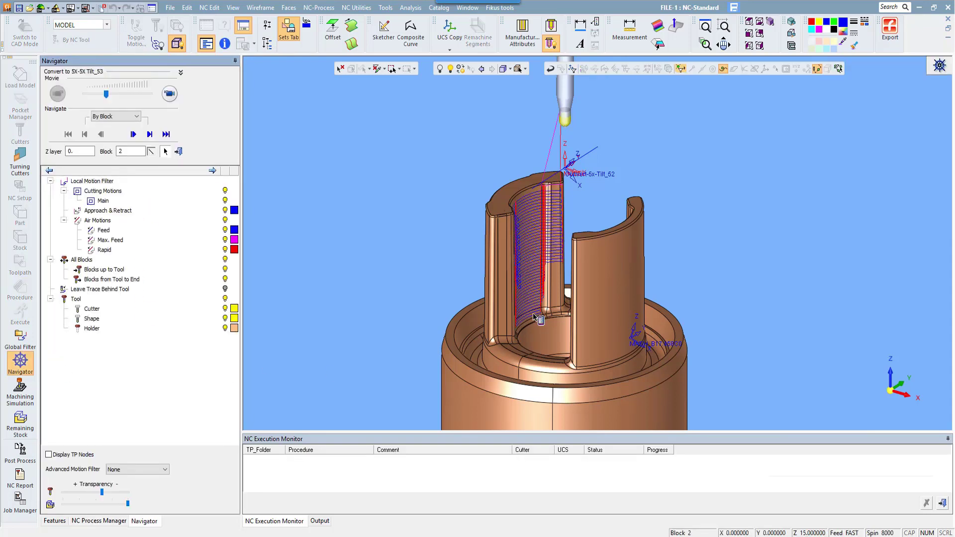
{"action": "left_click", "coordinate": [528, 310]}
{"action": "mouse_move", "coordinate": [534, 276]}
{"action": "middle_mouse_down"}
{"action": "mouse_move", "coordinate": [494, 313]}
{"action": "mouse_move", "coordinate": [531, 309]}
{"action": "mouse_move", "coordinate": [542, 303]}
{"action": "mouse_move", "coordinate": [479, 306]}
{"action": "mouse_move", "coordinate": [534, 279]}
{"action": "middle_mouse_up"}
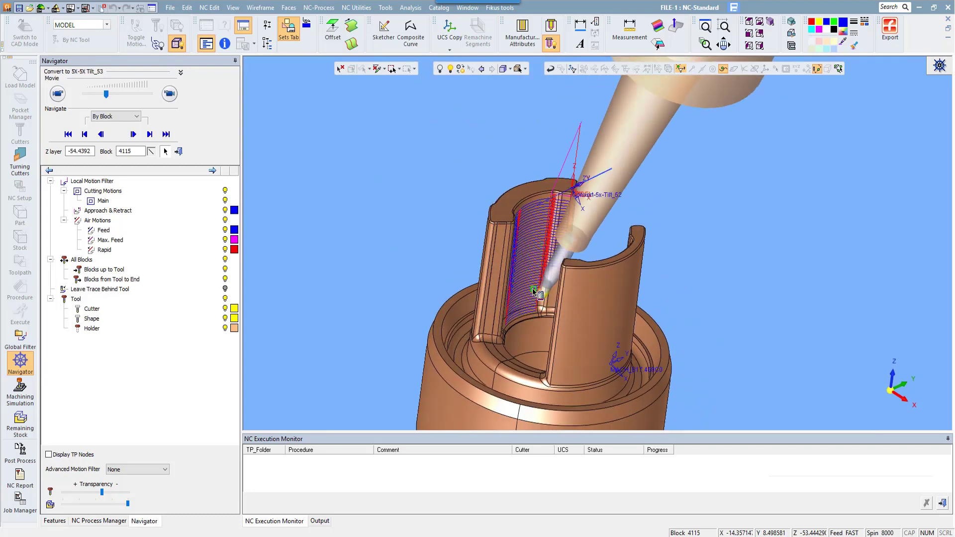
{"action": "middle_click_drag", "start_coordinate": [526, 298], "coordinate": [547, 295]}
{"action": "left_click", "coordinate": [530, 229]}
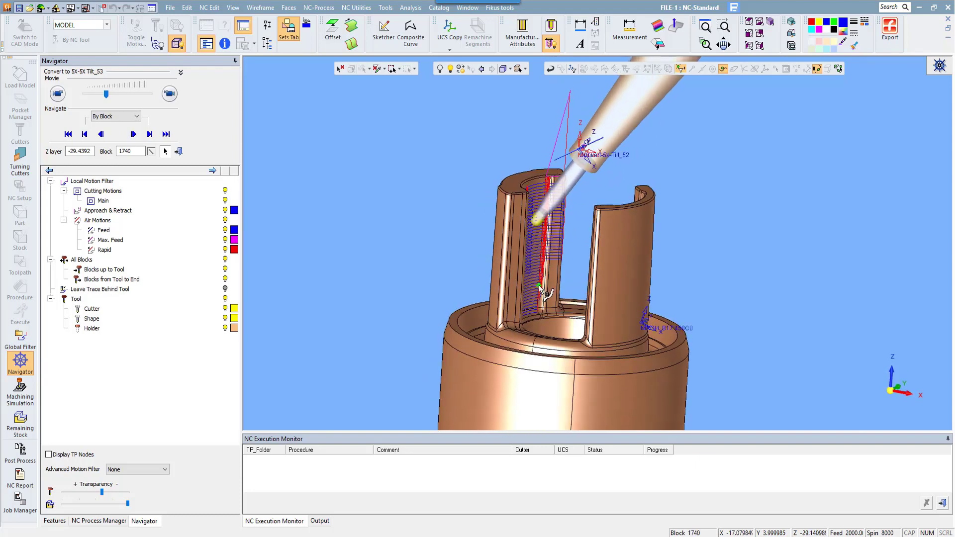
{"action": "left_click", "coordinate": [538, 187]}
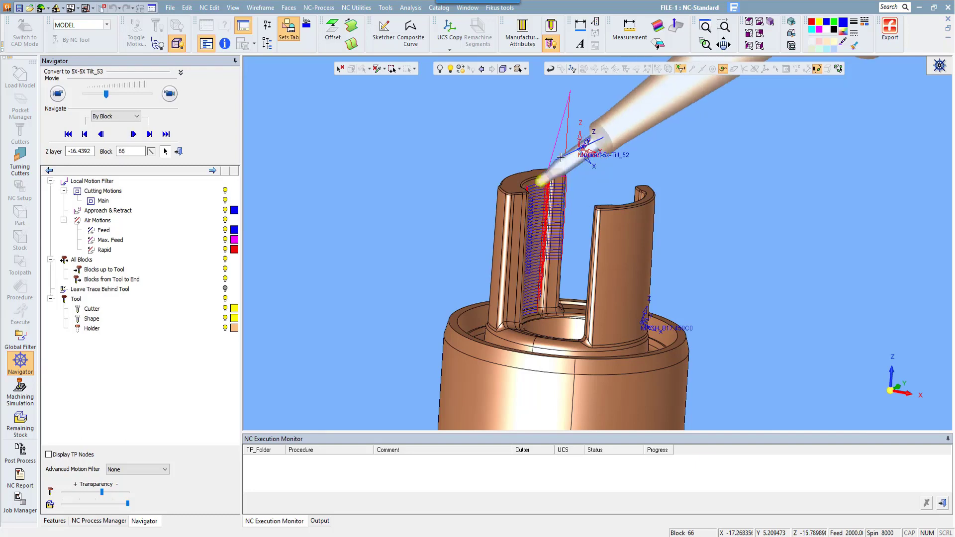
Step: Check the cutter tilt at successive depths down the inner wall to its base, and exit the Navigator
{"action": "middle_click_drag", "start_coordinate": [556, 184], "coordinate": [542, 214]}
{"action": "left_click", "coordinate": [539, 215]}
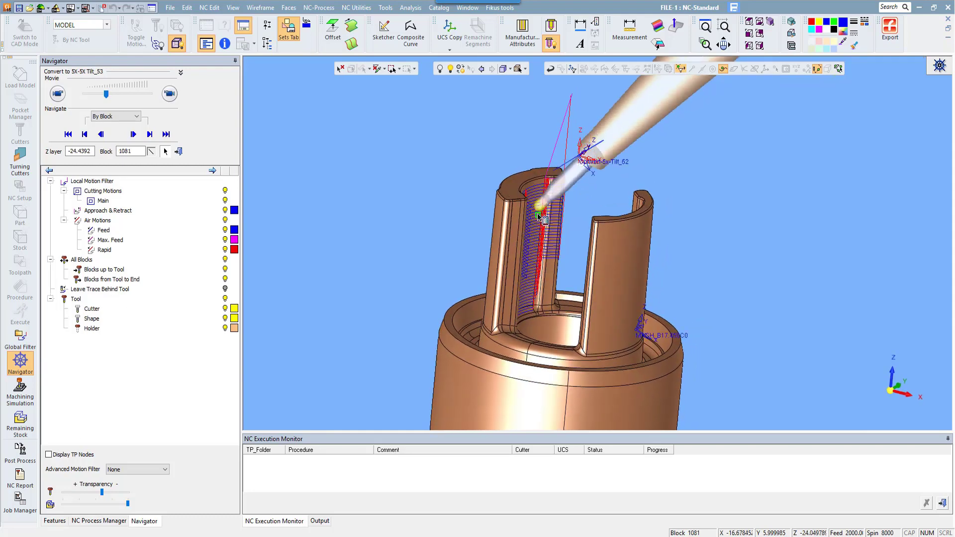
{"action": "left_click", "coordinate": [533, 253]}
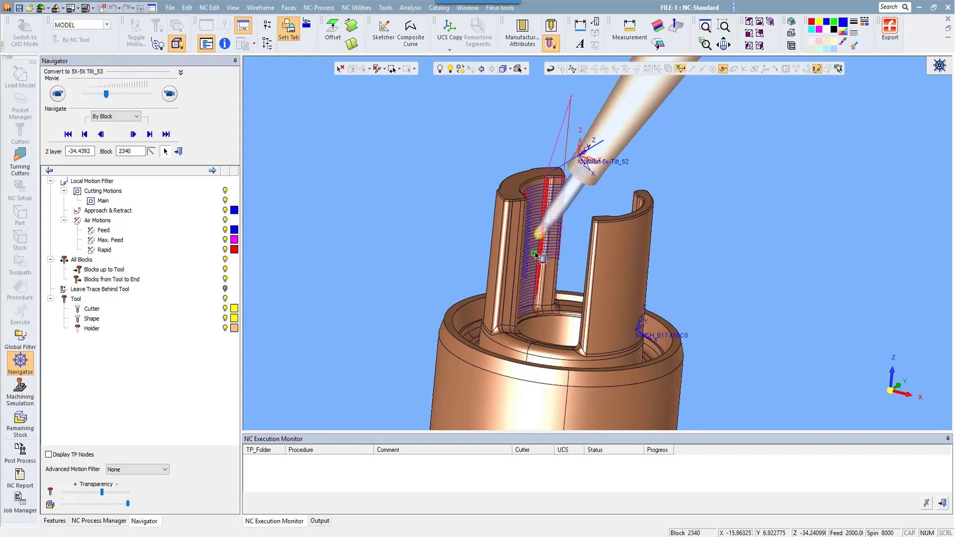
{"action": "left_click", "coordinate": [533, 259]}
{"action": "left_click", "coordinate": [532, 269]}
{"action": "left_click", "coordinate": [531, 277]}
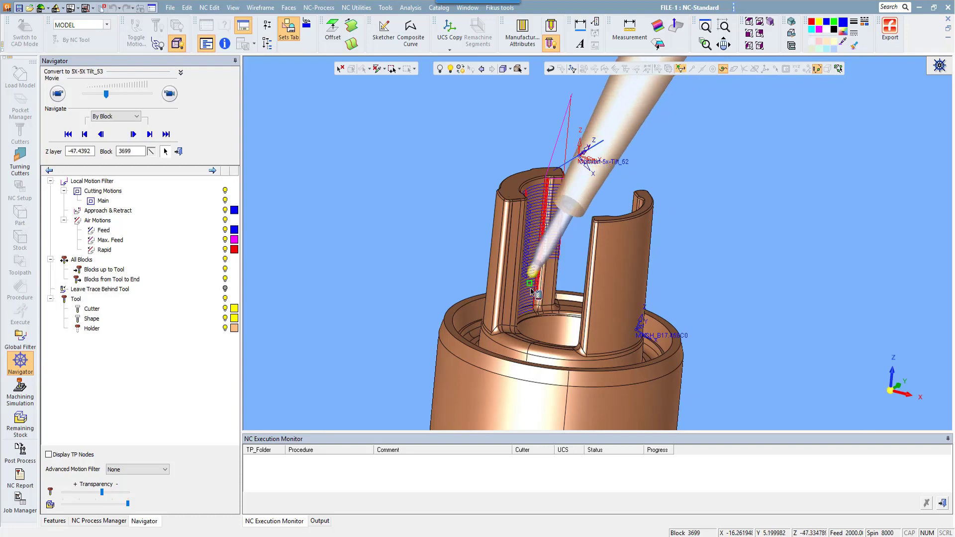
{"action": "left_click", "coordinate": [531, 288]}
{"action": "left_click", "coordinate": [529, 304]}
{"action": "left_click", "coordinate": [527, 313]}
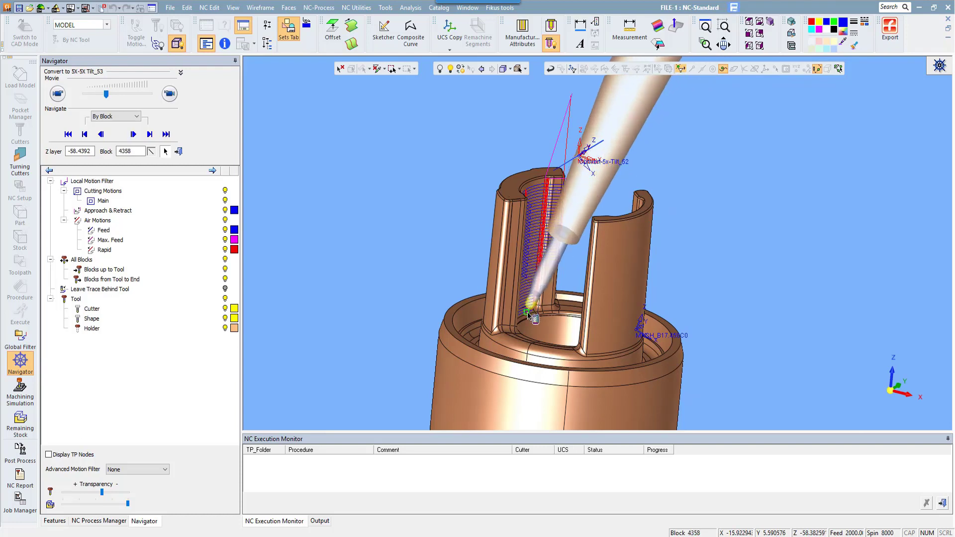
{"action": "mouse_move", "coordinate": [553, 295]}
{"action": "middle_mouse_down"}
{"action": "mouse_move", "coordinate": [565, 271]}
{"action": "mouse_move", "coordinate": [561, 301]}
{"action": "middle_mouse_up"}
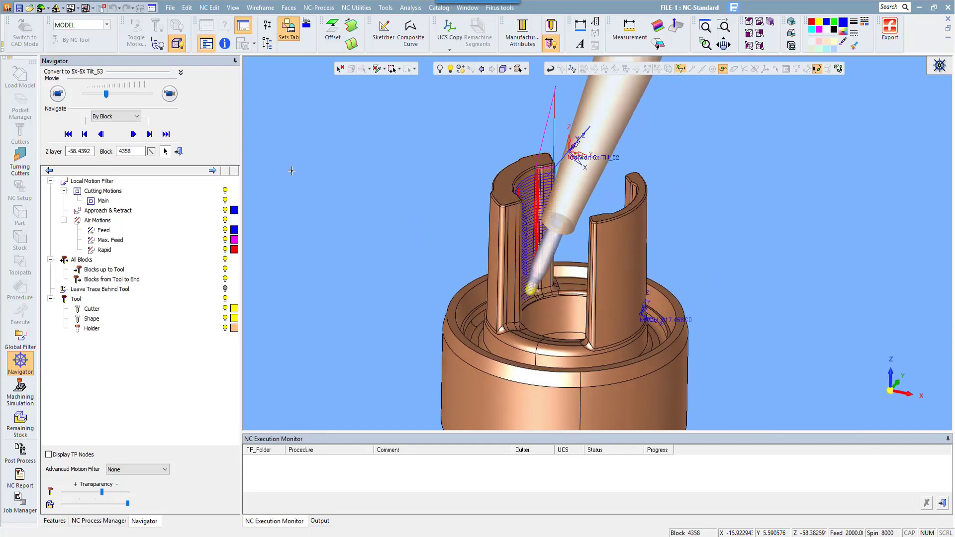
{"action": "left_click", "coordinate": [178, 151]}
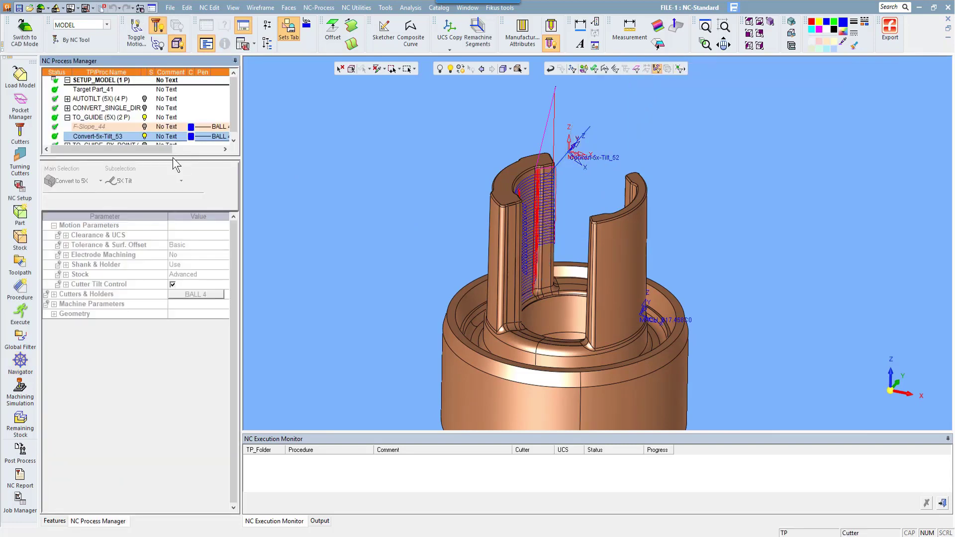
Step: Hide the Convert-5x-Tilt_53 toolpath and remove the guiding contour from its procedure
{"action": "left_click", "coordinate": [144, 136]}
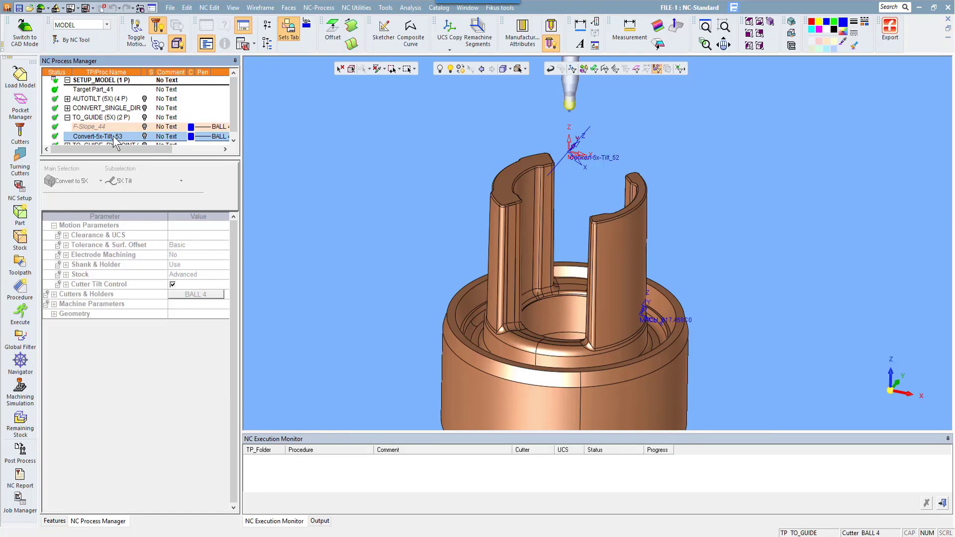
{"action": "double_click", "coordinate": [113, 138]}
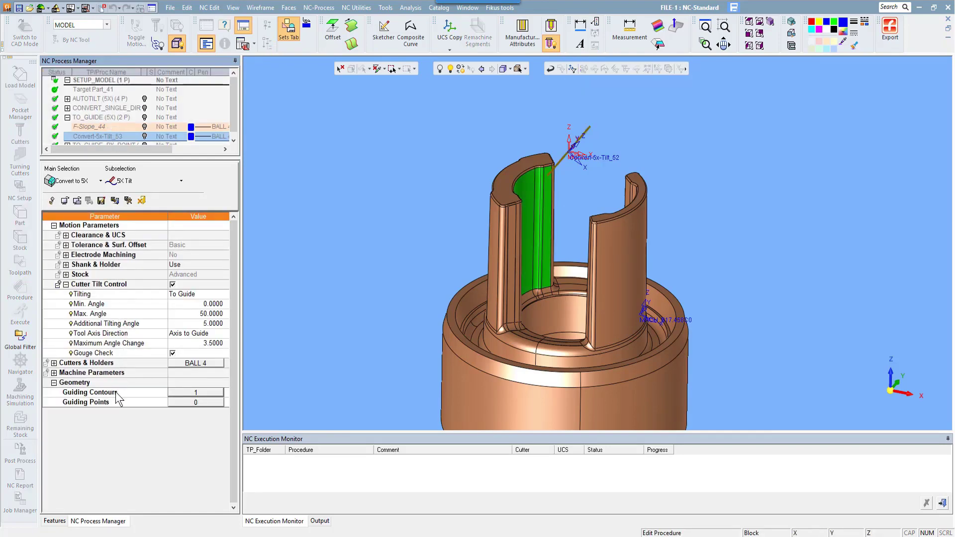
{"action": "left_click", "coordinate": [182, 393]}
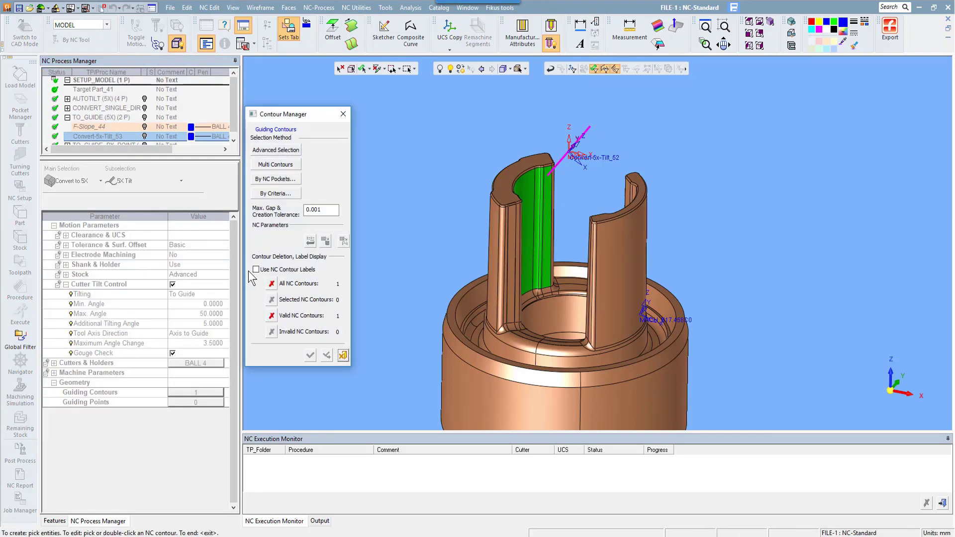
{"action": "left_click", "coordinate": [308, 355]}
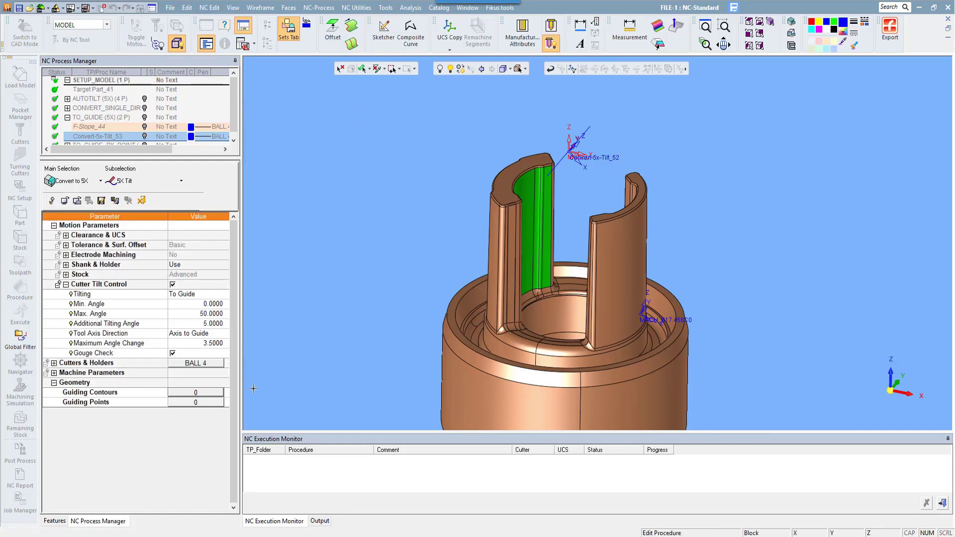
Step: Assign the UCS origin on the line above the part as the guiding point, then save and calculate the procedure
{"action": "left_click", "coordinate": [204, 402]}
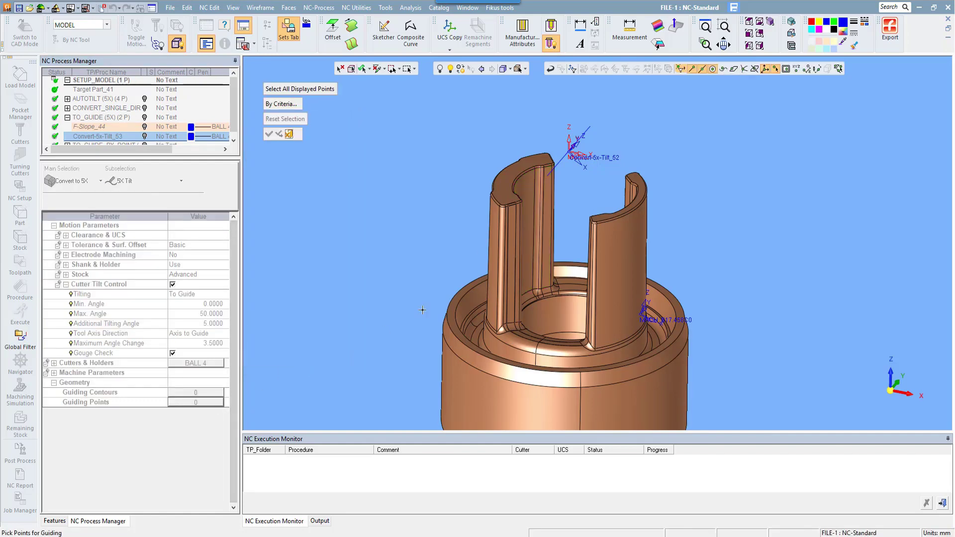
{"action": "mouse_move", "coordinate": [562, 156]}
{"action": "middle_mouse_down"}
{"action": "mouse_move", "coordinate": [568, 149]}
{"action": "mouse_move", "coordinate": [543, 154]}
{"action": "mouse_move", "coordinate": [564, 151]}
{"action": "middle_mouse_up"}
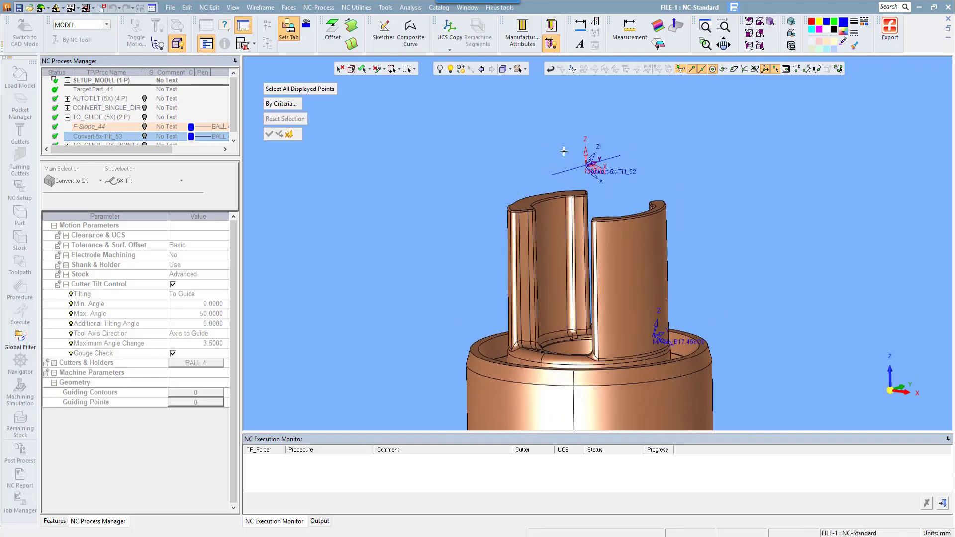
{"action": "left_click", "coordinate": [588, 166]}
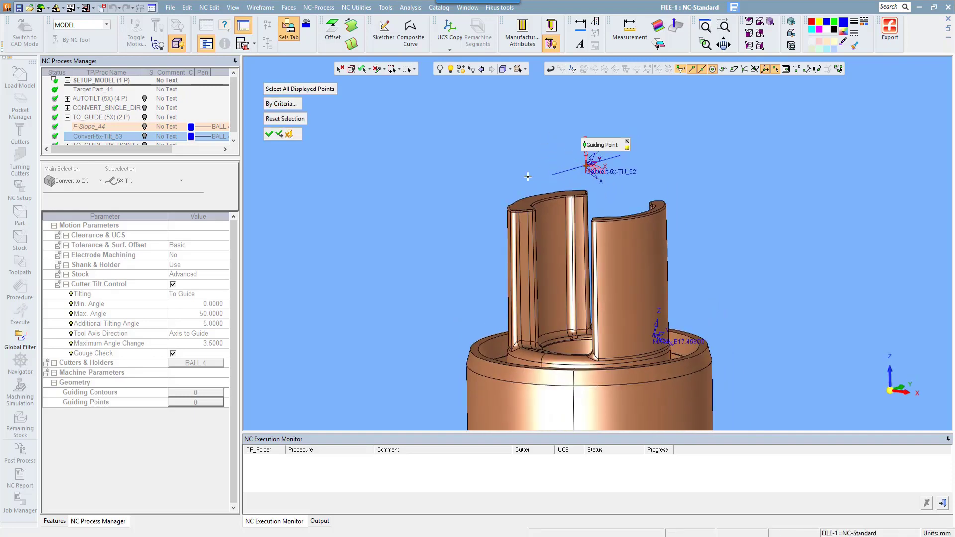
{"action": "left_click", "coordinate": [269, 135]}
{"action": "right_click", "coordinate": [367, 212]}
{"action": "left_click", "coordinate": [386, 249]}
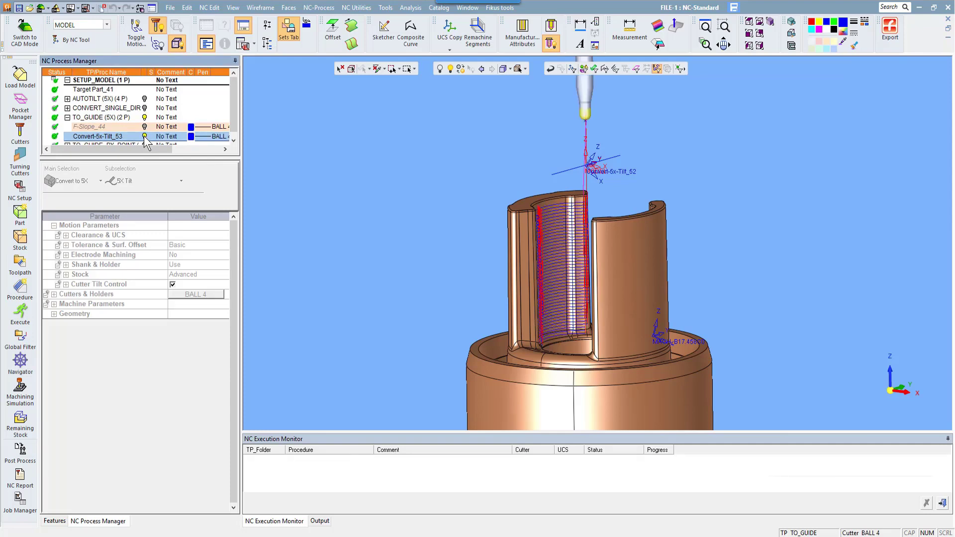
Step: Play the recalculated Convert-5x-Tilt_53 toolpath in the Navigator from the upper inner wall, viewed from above at increased movie speed
{"action": "middle_click_drag", "start_coordinate": [563, 291], "coordinate": [440, 275]}
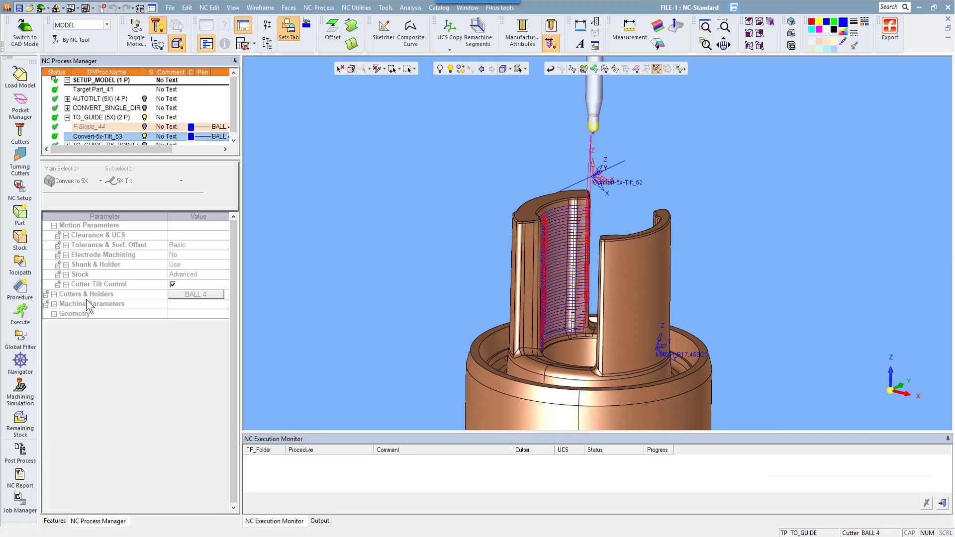
{"action": "left_click", "coordinate": [20, 363]}
{"action": "left_click", "coordinate": [558, 218]}
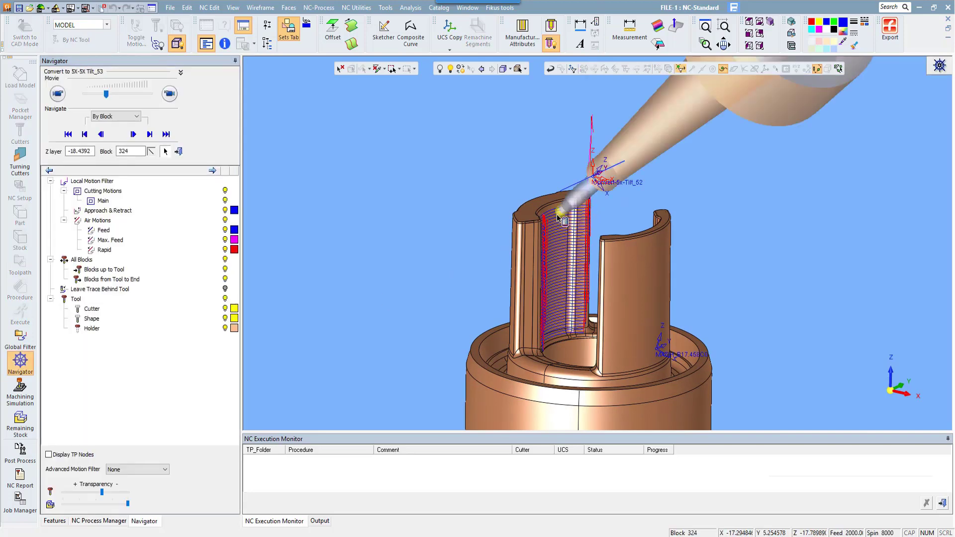
{"action": "left_click", "coordinate": [749, 22]}
{"action": "scroll", "coordinate": [503, 262], "scroll_direction": "up", "scroll_amount": 5}
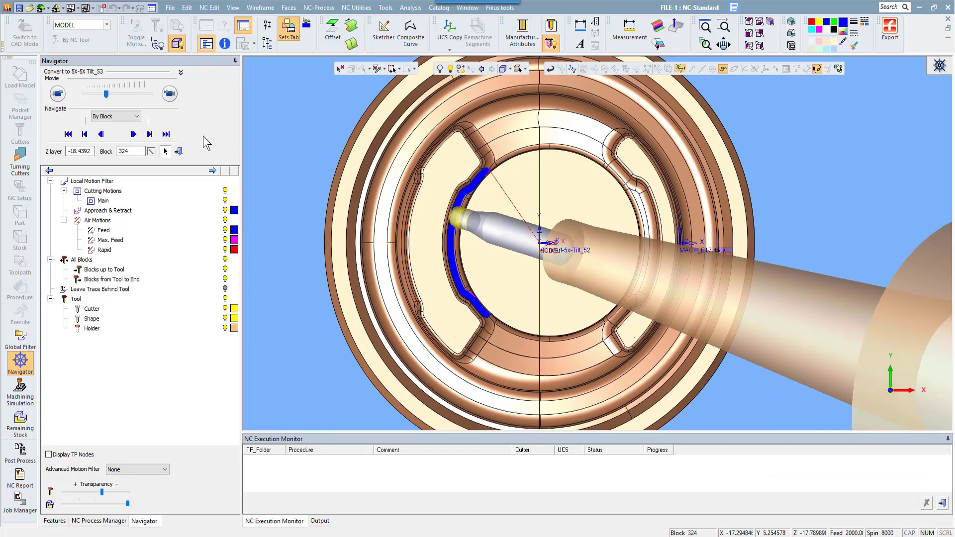
{"action": "left_click", "coordinate": [170, 94]}
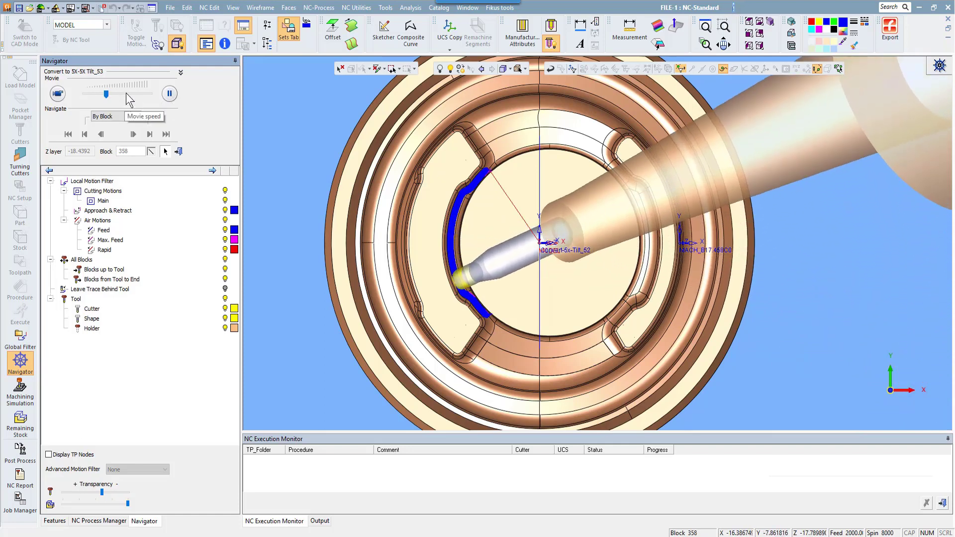
{"action": "left_click", "coordinate": [121, 93]}
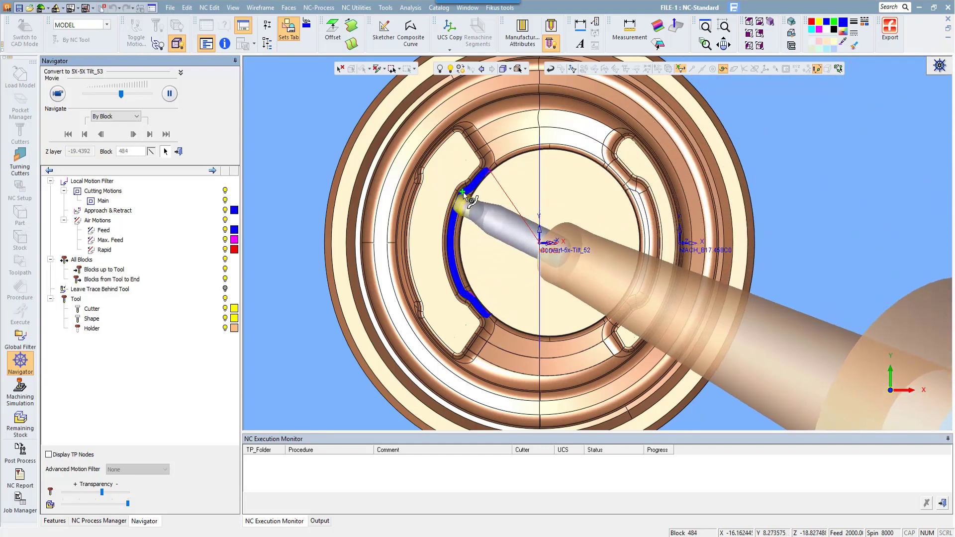
{"action": "left_click", "coordinate": [137, 94]}
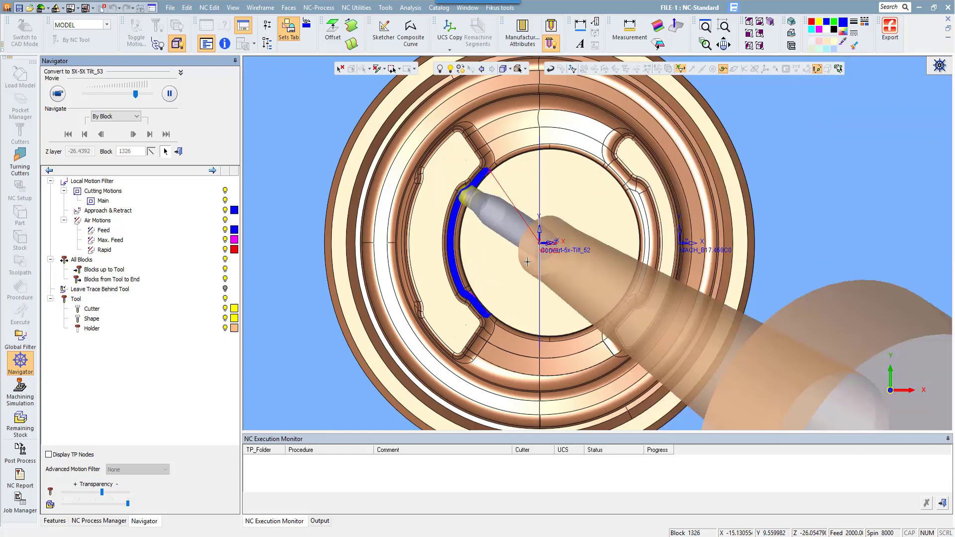
Step: Examine the cutter tilt toward the guiding point from the side and from above, and exit the Navigator
{"action": "middle_click_drag", "start_coordinate": [515, 238], "coordinate": [530, 187]}
{"action": "scroll", "coordinate": [529, 175], "scroll_direction": "down", "scroll_amount": 5}
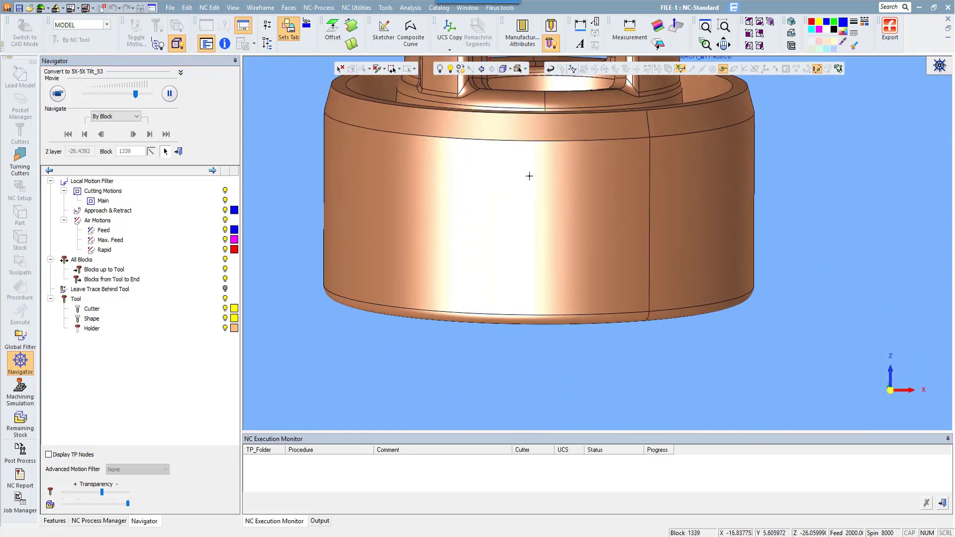
{"action": "scroll", "coordinate": [504, 362], "scroll_direction": "up", "scroll_amount": 3}
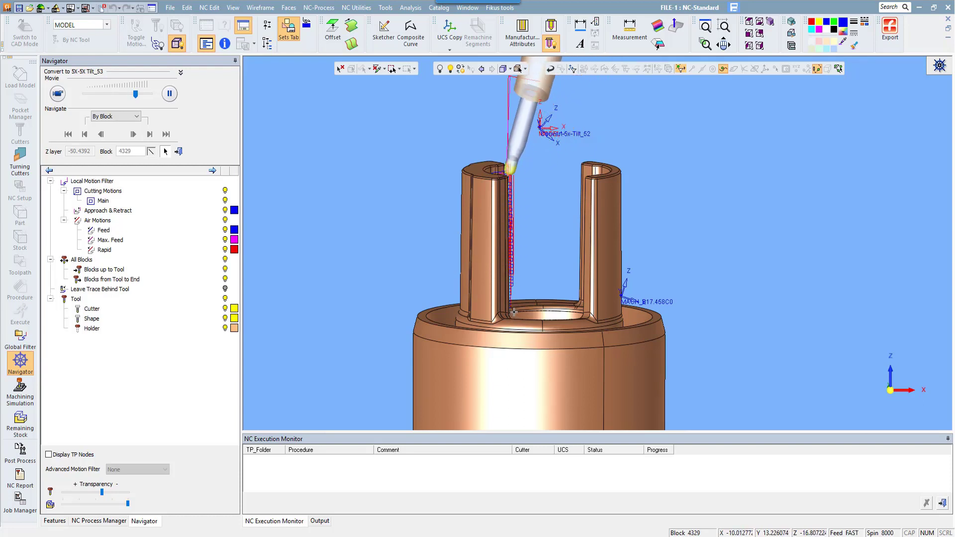
{"action": "left_click", "coordinate": [750, 24]}
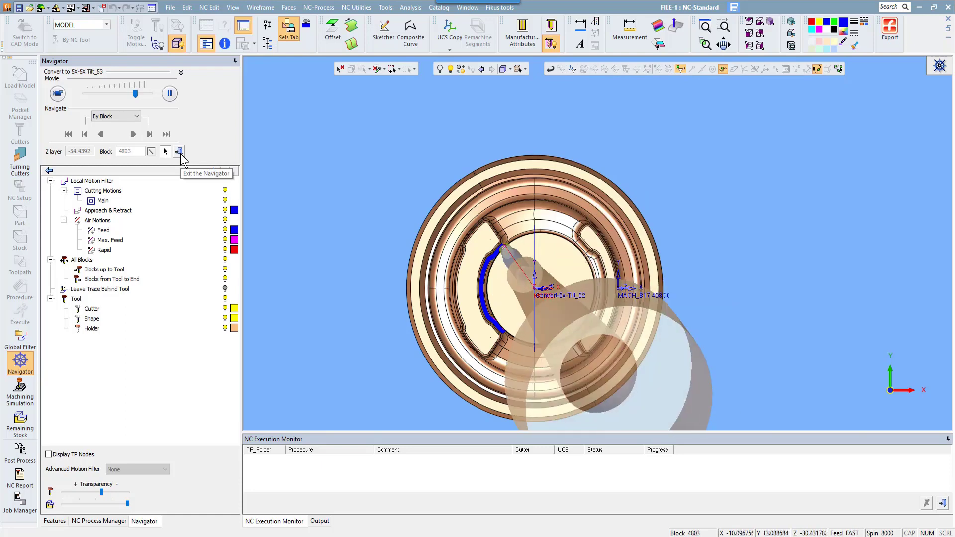
{"action": "left_click", "coordinate": [179, 151]}
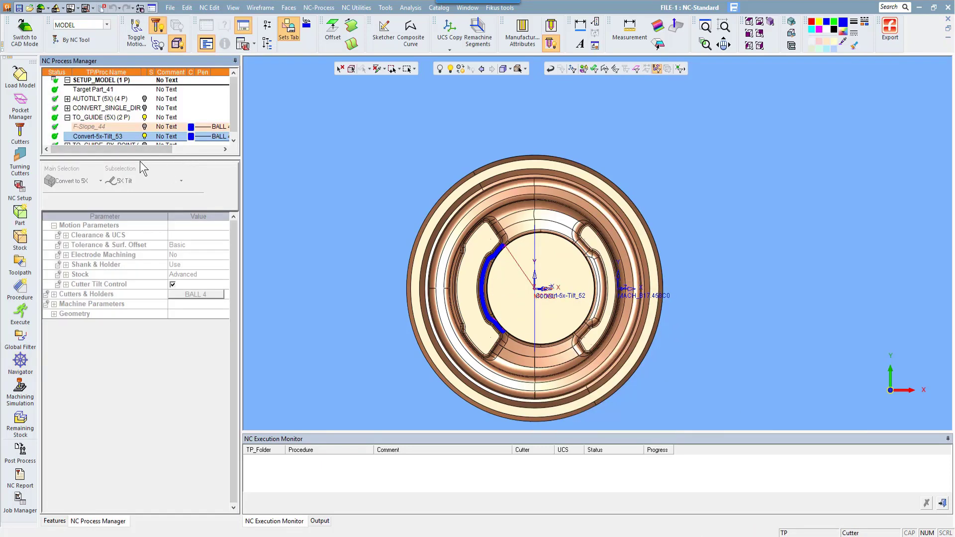
Step: Reopen Convert-5x-Tilt_53, check the tool axis direction options while keeping Axis to Guide, and set tilting to To Guide, Auto Tilt
{"action": "double_click", "coordinate": [92, 136]}
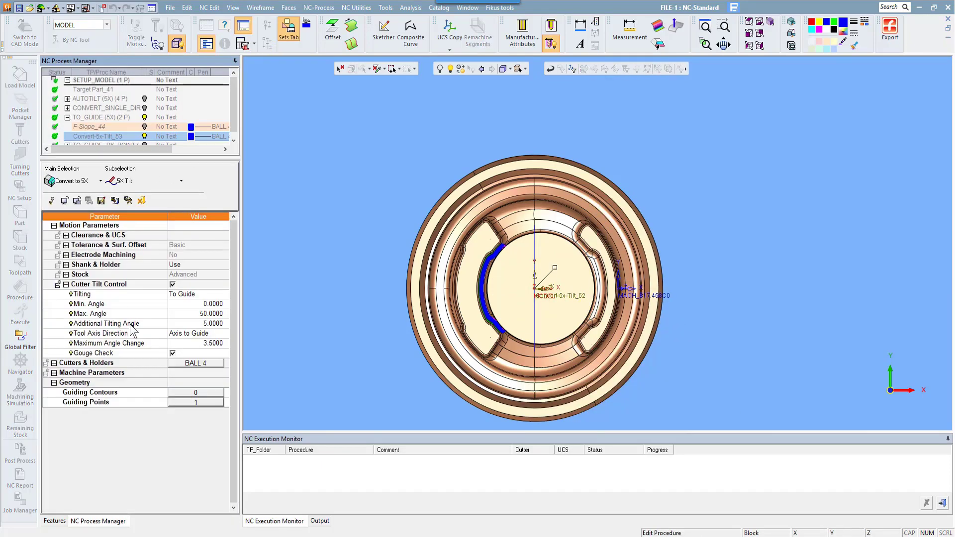
{"action": "left_click", "coordinate": [197, 337]}
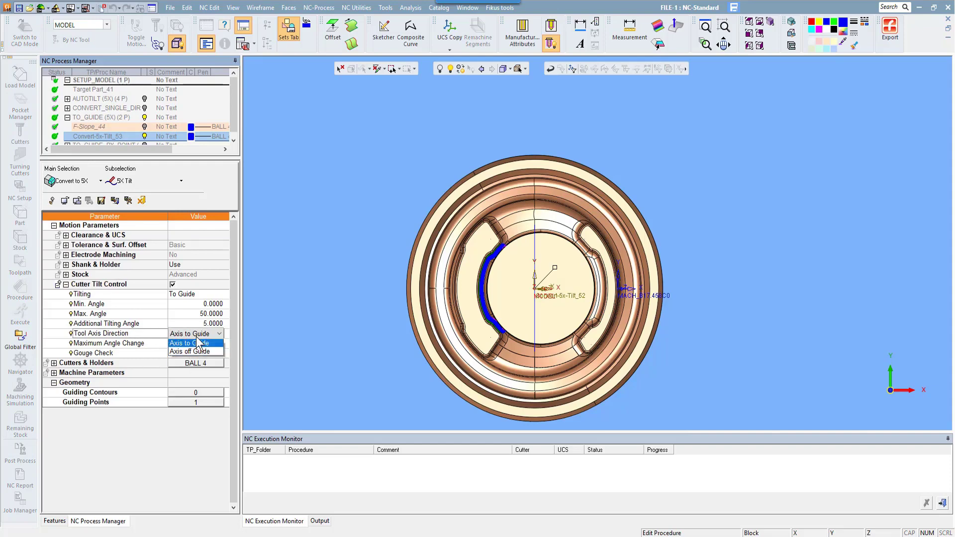
{"action": "left_click", "coordinate": [199, 343]}
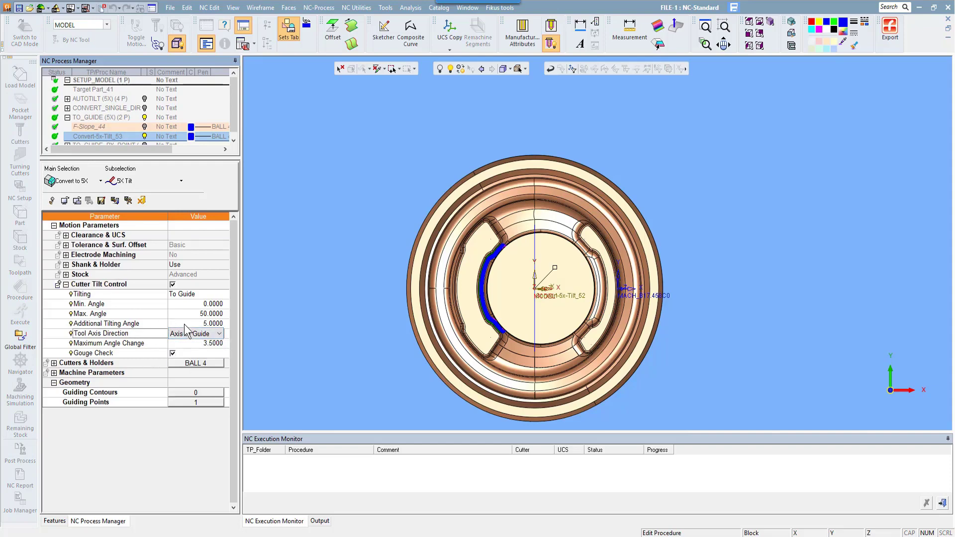
{"action": "left_click", "coordinate": [188, 334]}
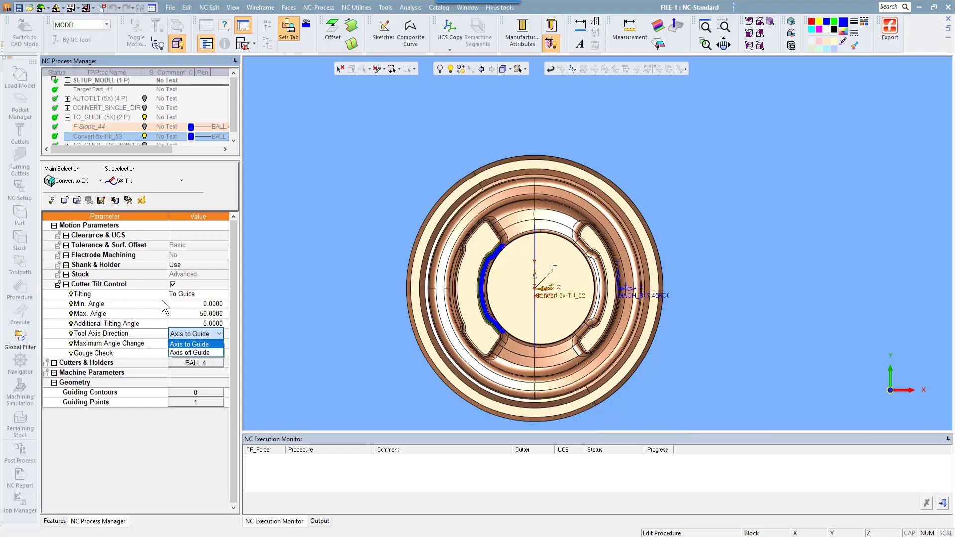
{"action": "left_click", "coordinate": [176, 296]}
{"action": "left_click", "coordinate": [176, 297]}
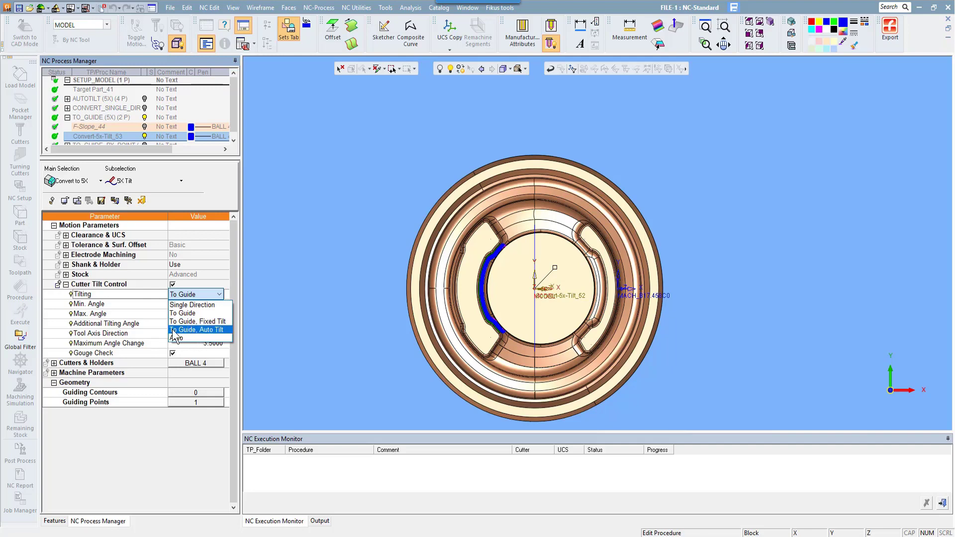
{"action": "left_click", "coordinate": [214, 330]}
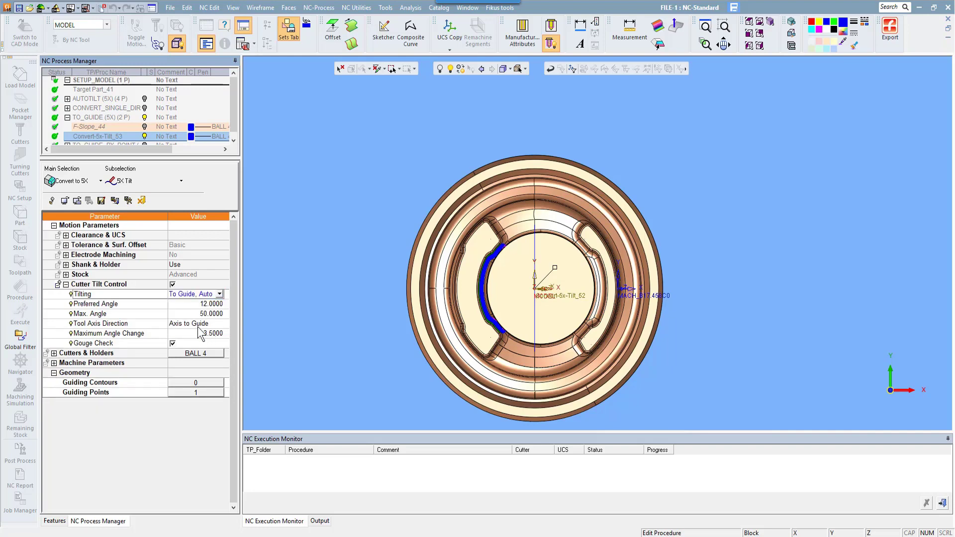
Step: Remove the guiding point from the Convert-5x-Tilt_53 procedure
{"action": "left_click", "coordinate": [182, 392]}
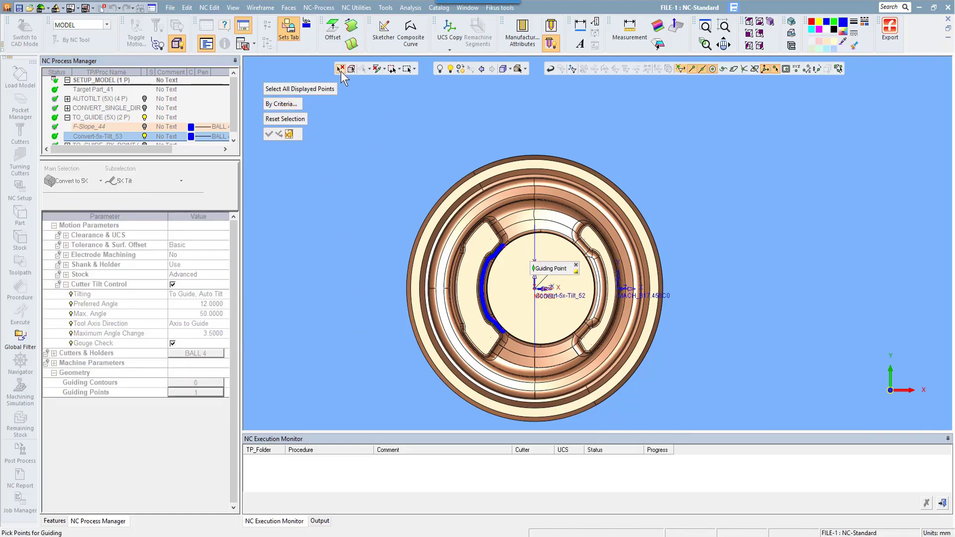
{"action": "left_click", "coordinate": [576, 265]}
{"action": "middle_click_drag", "start_coordinate": [554, 347], "coordinate": [540, 179]}
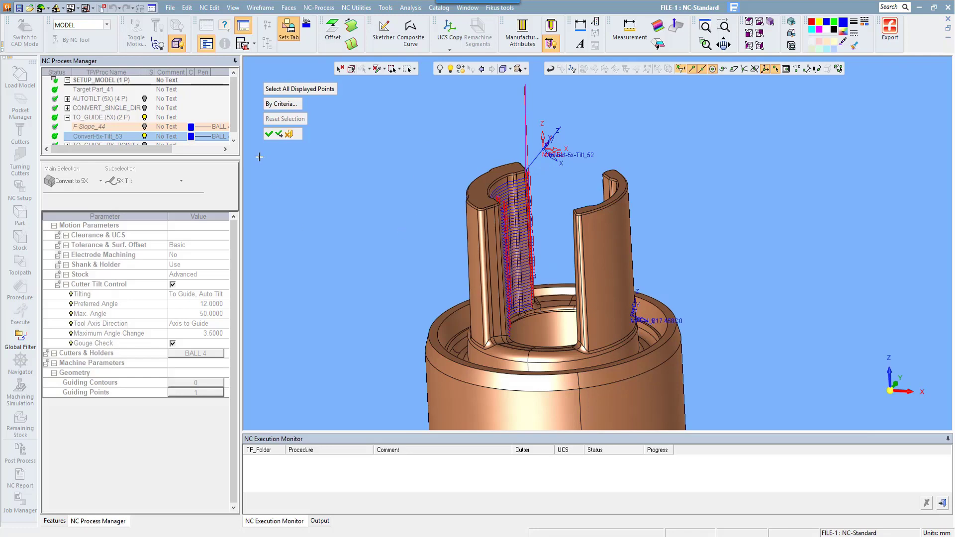
{"action": "left_click", "coordinate": [269, 134]}
Step: Assign the straight line above the part as guiding contour for the auto tilt, then save and calculate the procedure
{"action": "left_click", "coordinate": [194, 384]}
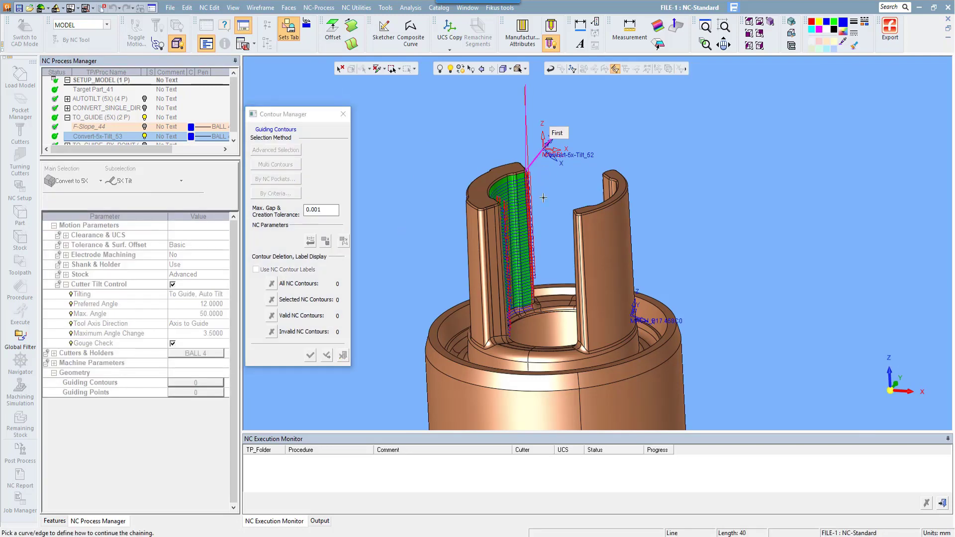
{"action": "left_click", "coordinate": [538, 161]}
{"action": "left_click", "coordinate": [310, 356]}
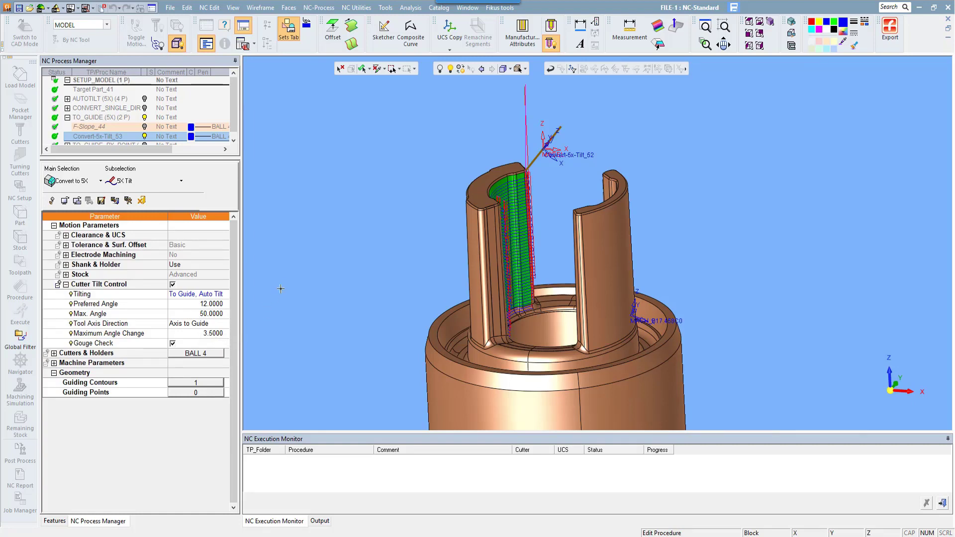
{"action": "right_click", "coordinate": [281, 283]}
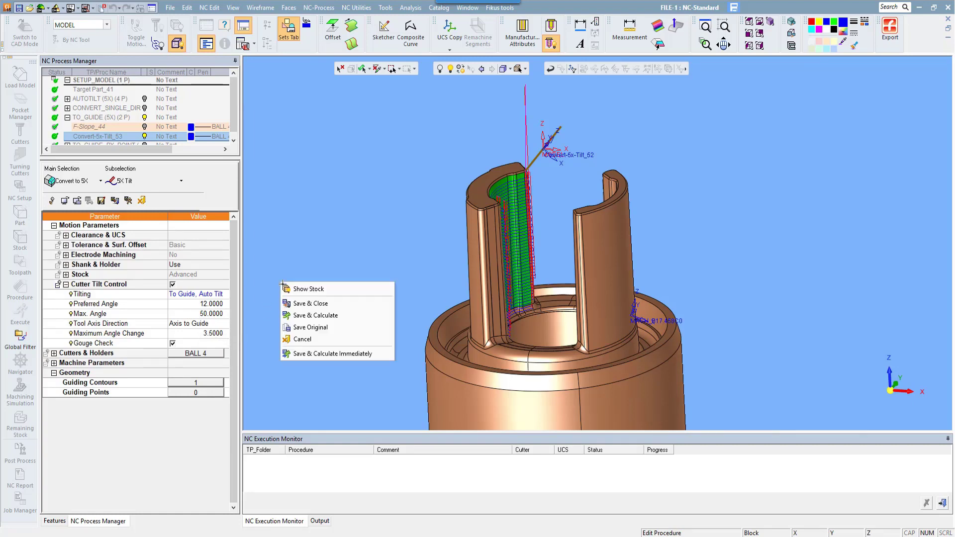
{"action": "left_click", "coordinate": [294, 316]}
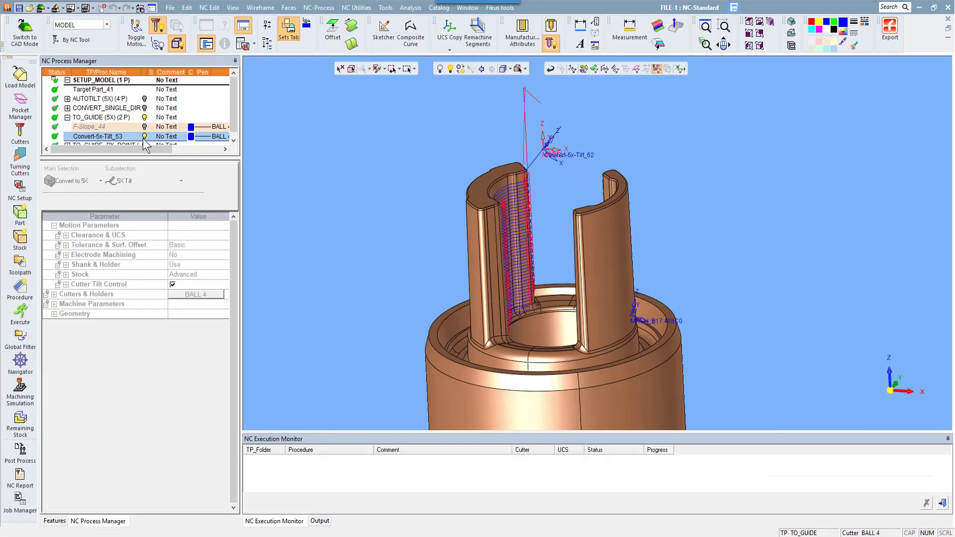
Step: Examine the auto-tilted cutter and holder near the base of the inner wall in the Navigator, play the motion briefly, and exit
{"action": "middle_click_drag", "start_coordinate": [479, 281], "coordinate": [408, 293]}
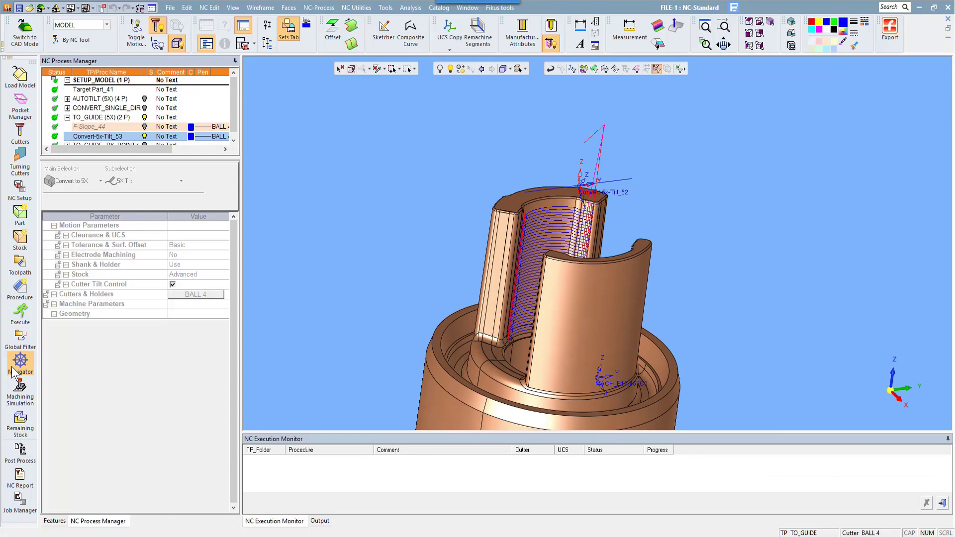
{"action": "left_click", "coordinate": [15, 369]}
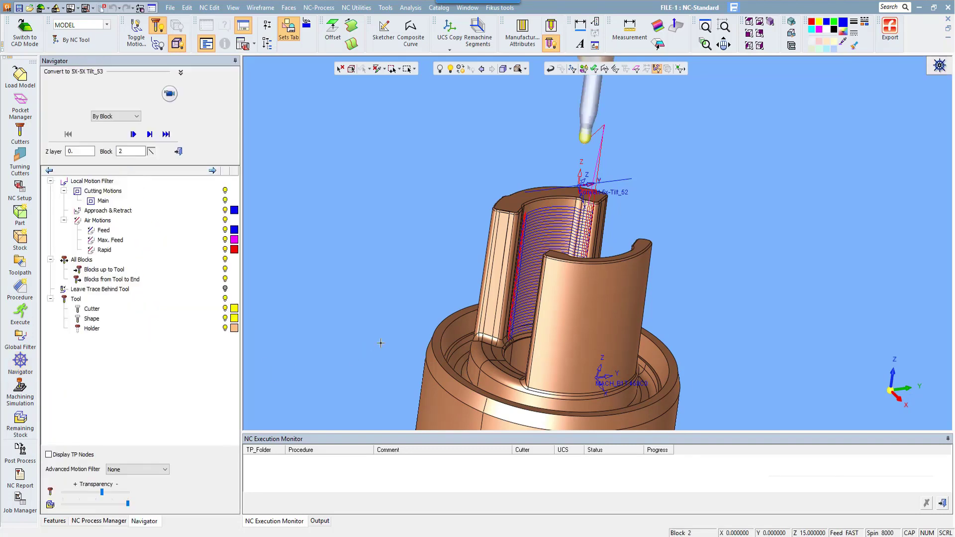
{"action": "left_click", "coordinate": [522, 330]}
{"action": "middle_click_drag", "start_coordinate": [502, 330], "coordinate": [613, 295]}
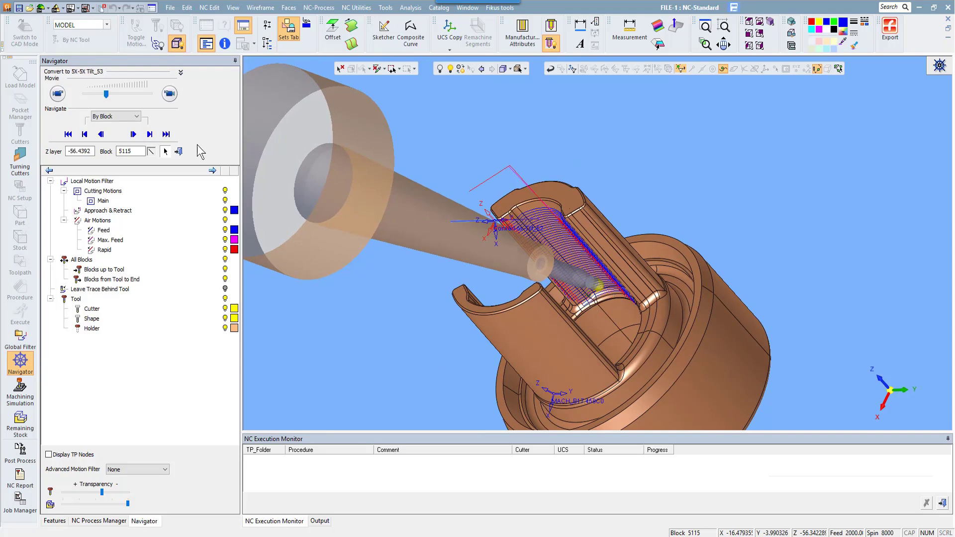
{"action": "left_click", "coordinate": [165, 95]}
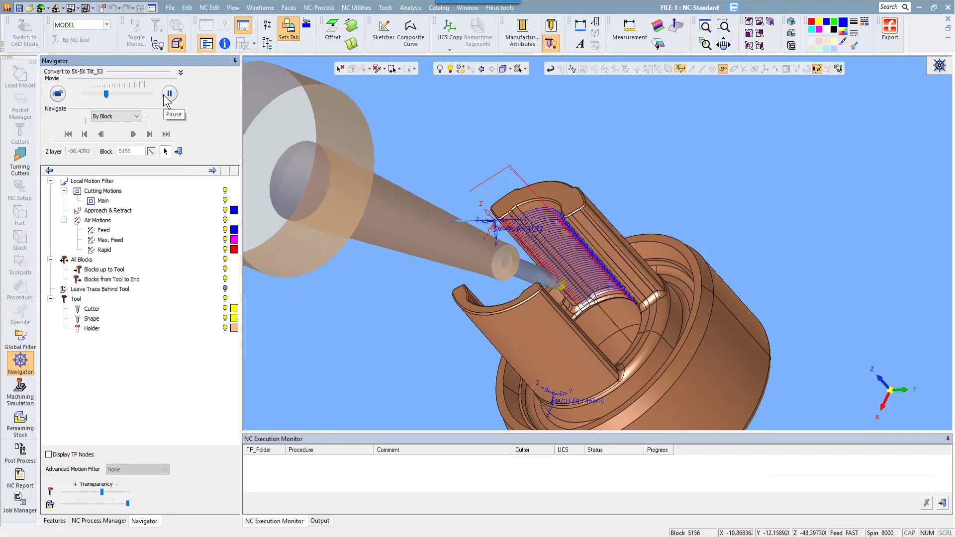
{"action": "left_click", "coordinate": [165, 95]}
{"action": "left_click", "coordinate": [179, 152]}
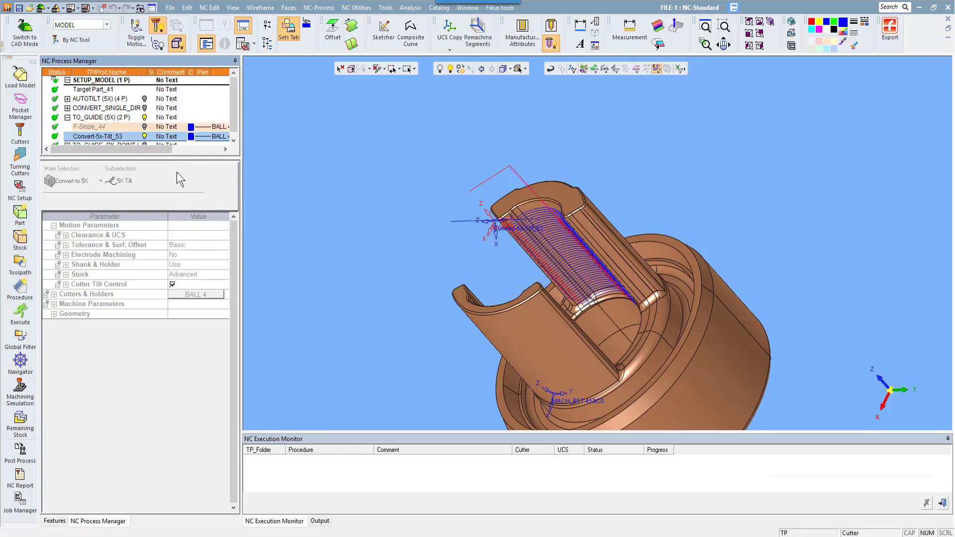
Step: Review the available tilting options in the Convert-5x-Tilt_53 procedure and close it without saving
{"action": "double_click", "coordinate": [105, 137]}
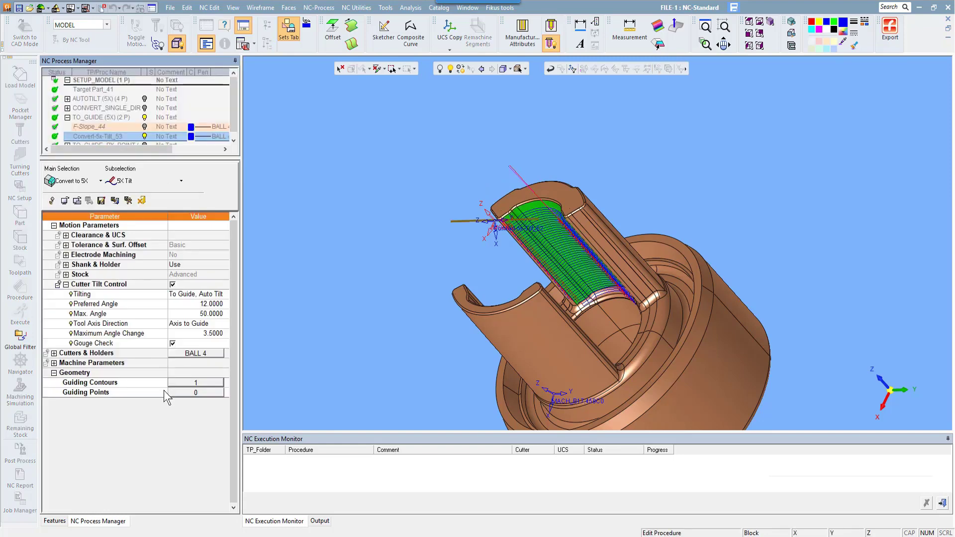
{"action": "left_click", "coordinate": [185, 298]}
{"action": "left_click", "coordinate": [185, 299]}
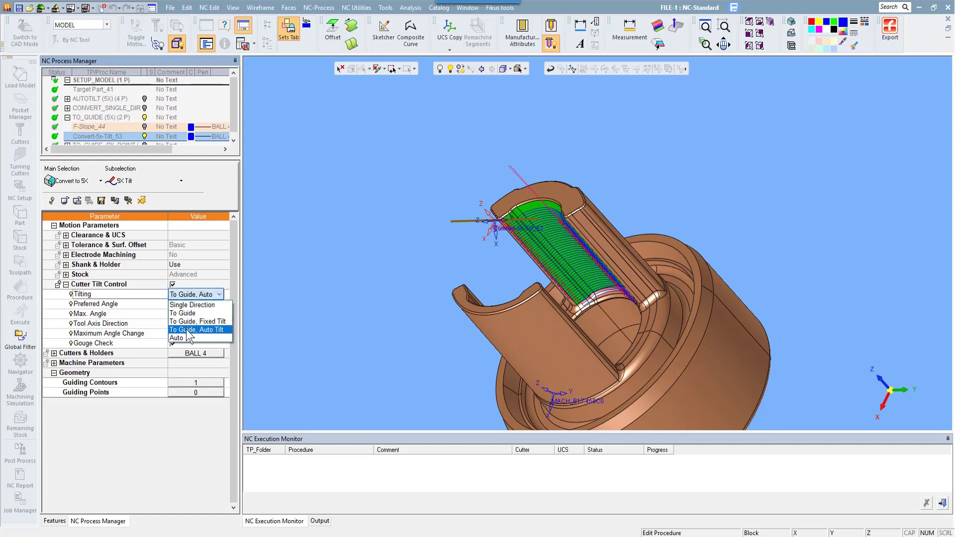
{"action": "left_click", "coordinate": [292, 286]}
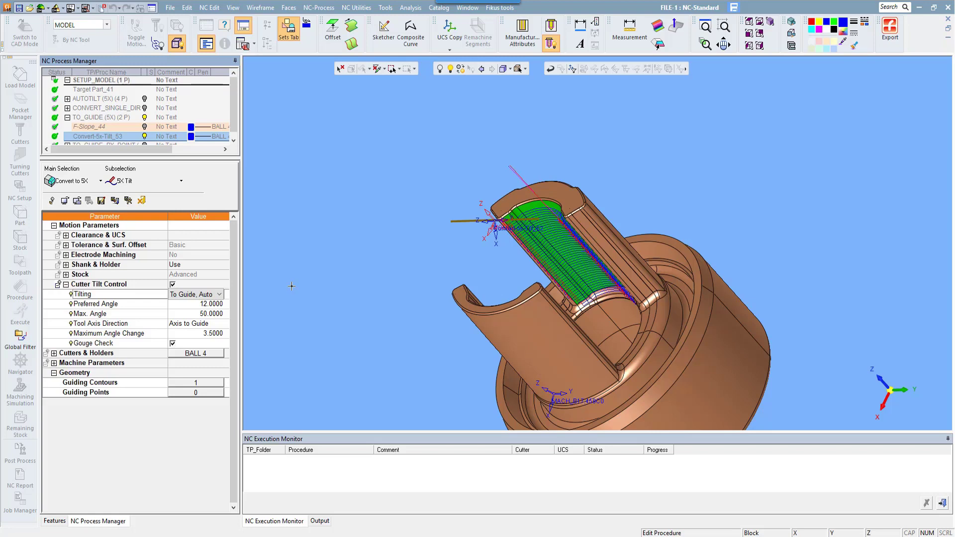
{"action": "left_click", "coordinate": [141, 200]}
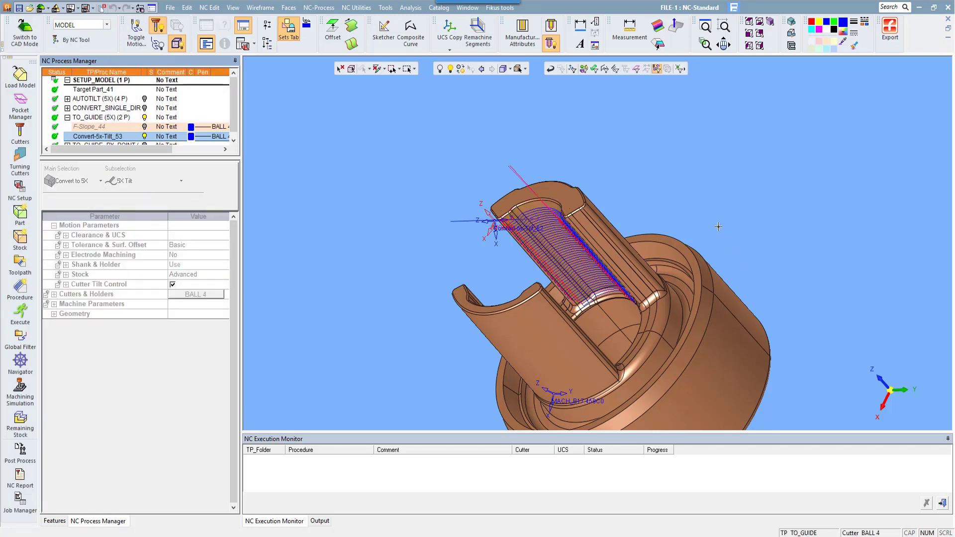